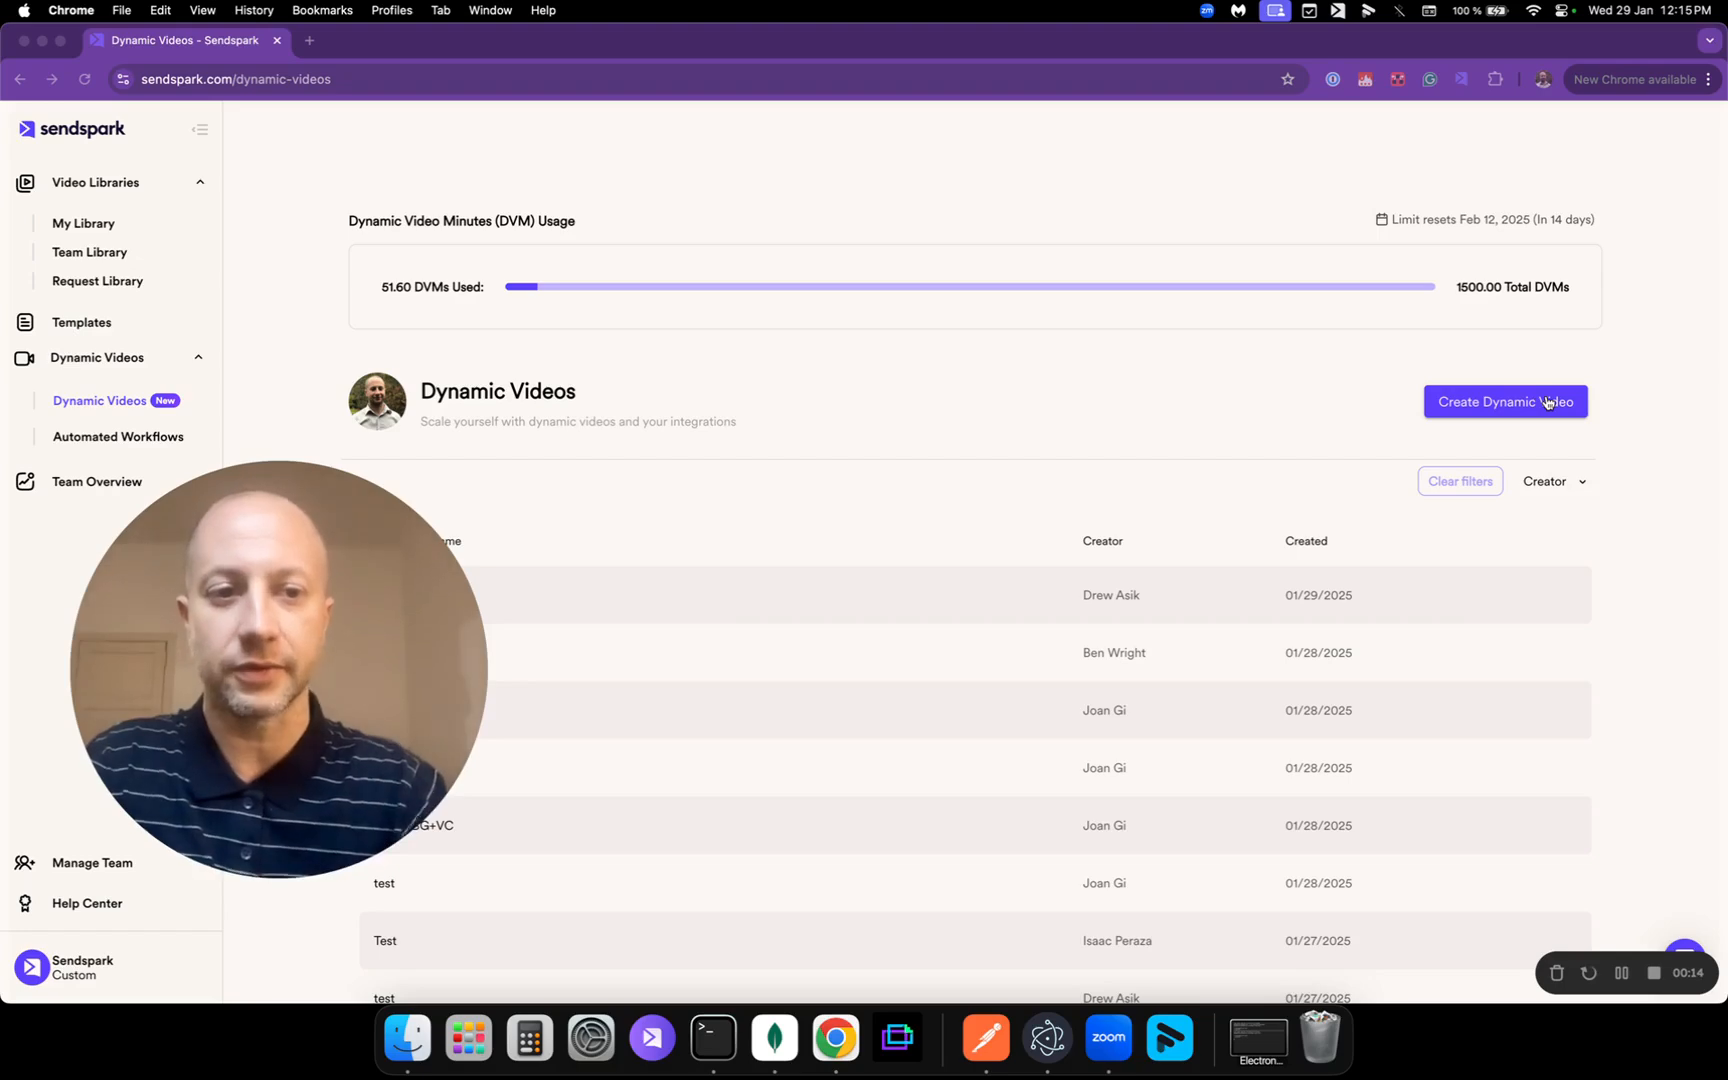
Step: Create a new dynamic video campaign, entering a campaign name in the Create Campaign dialog
{"action": "left_click", "coordinate": [1546, 402]}
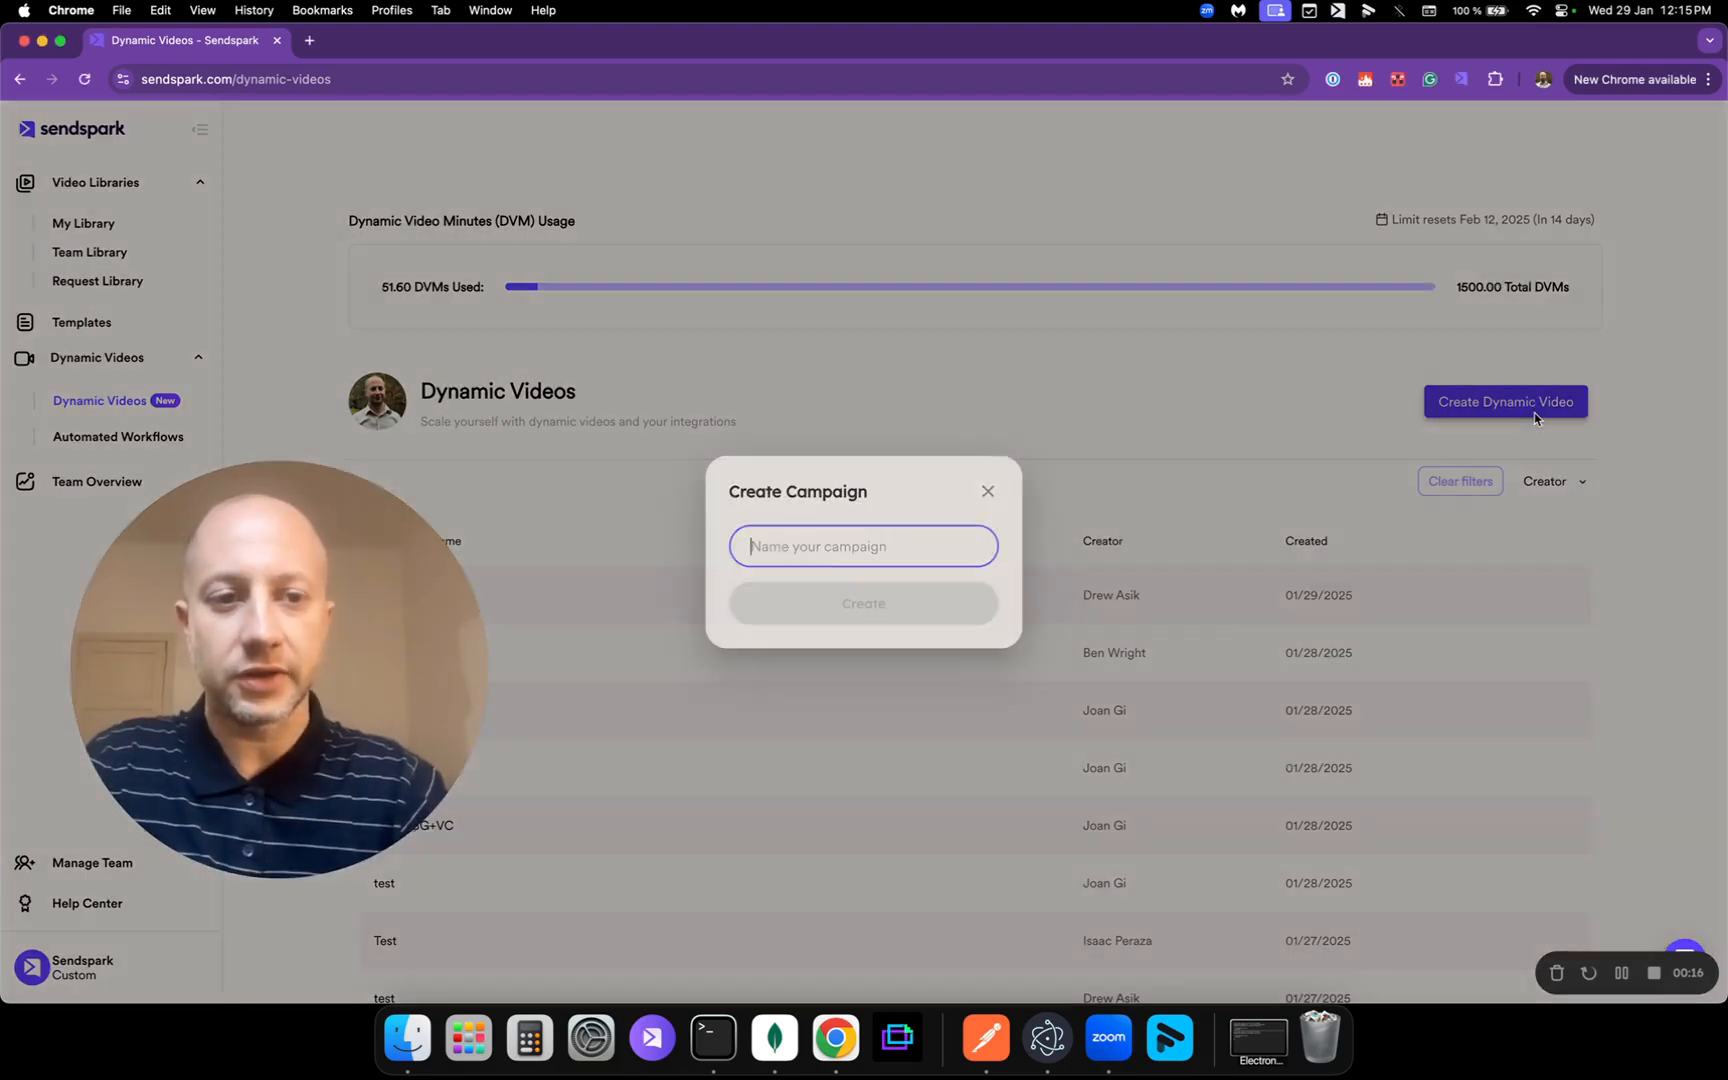
{"action": "type", "text": "Dan Test"}
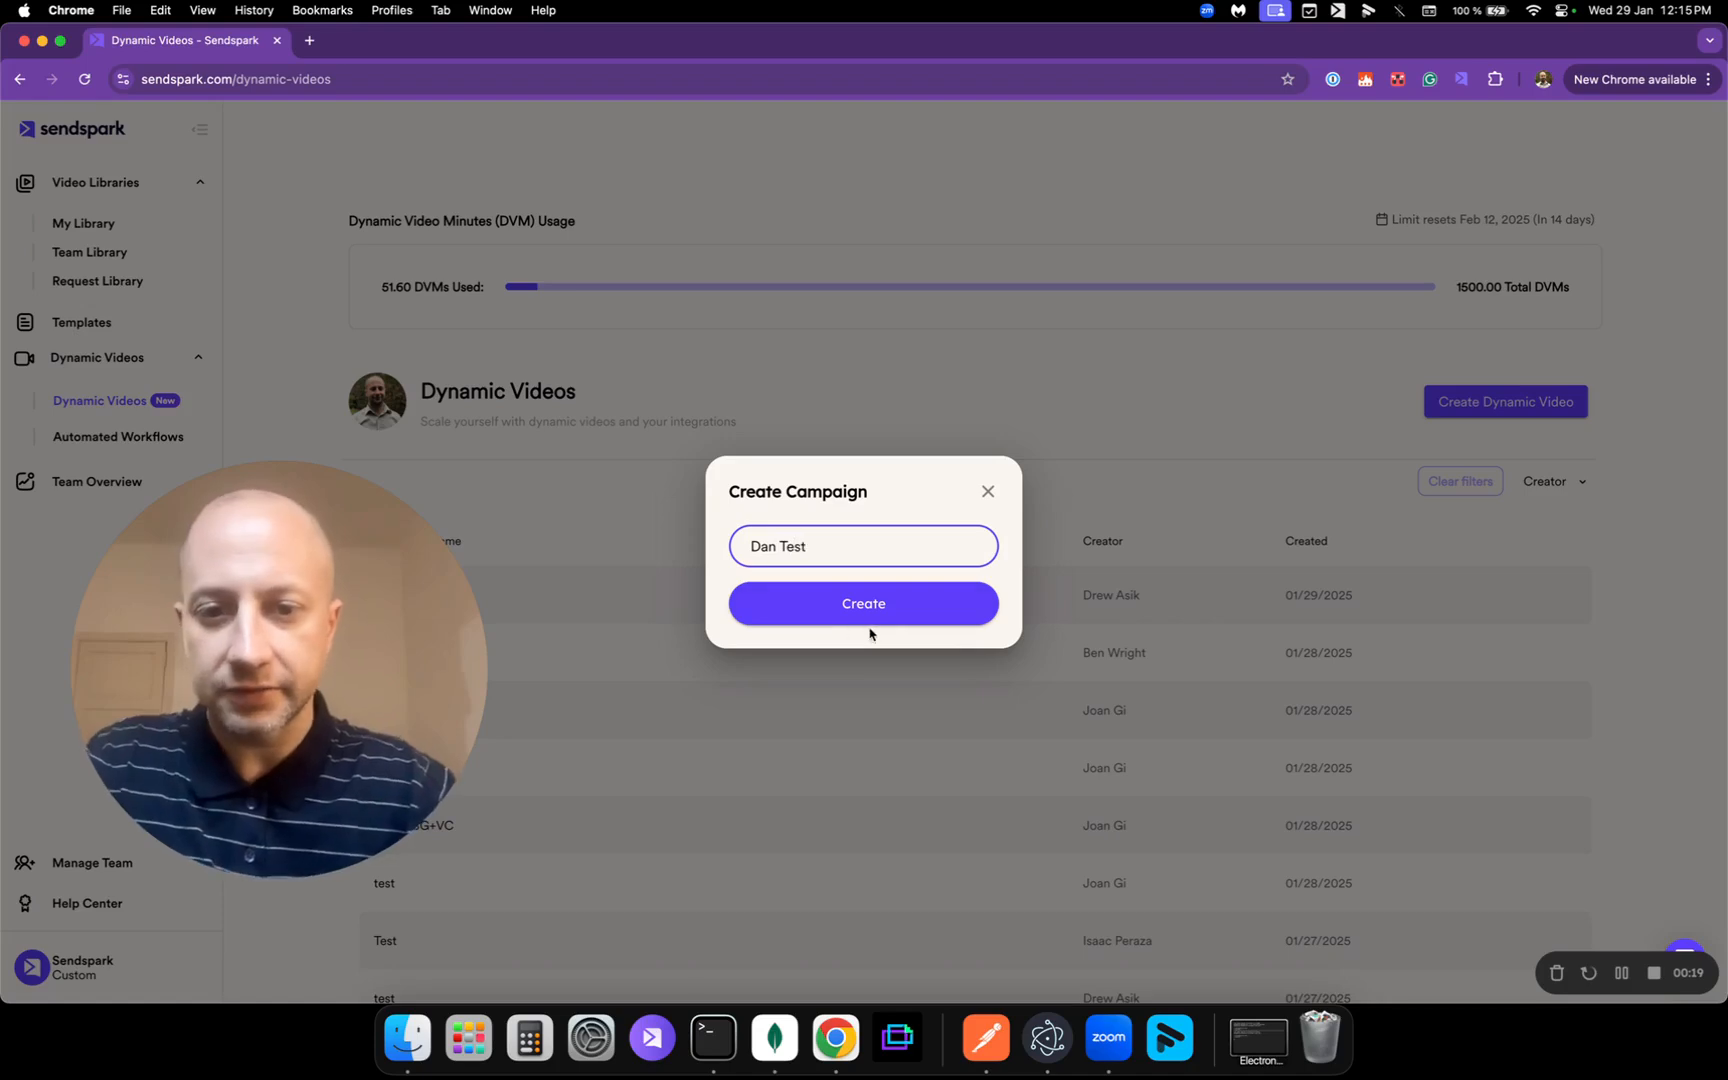
{"action": "left_click", "coordinate": [886, 620]}
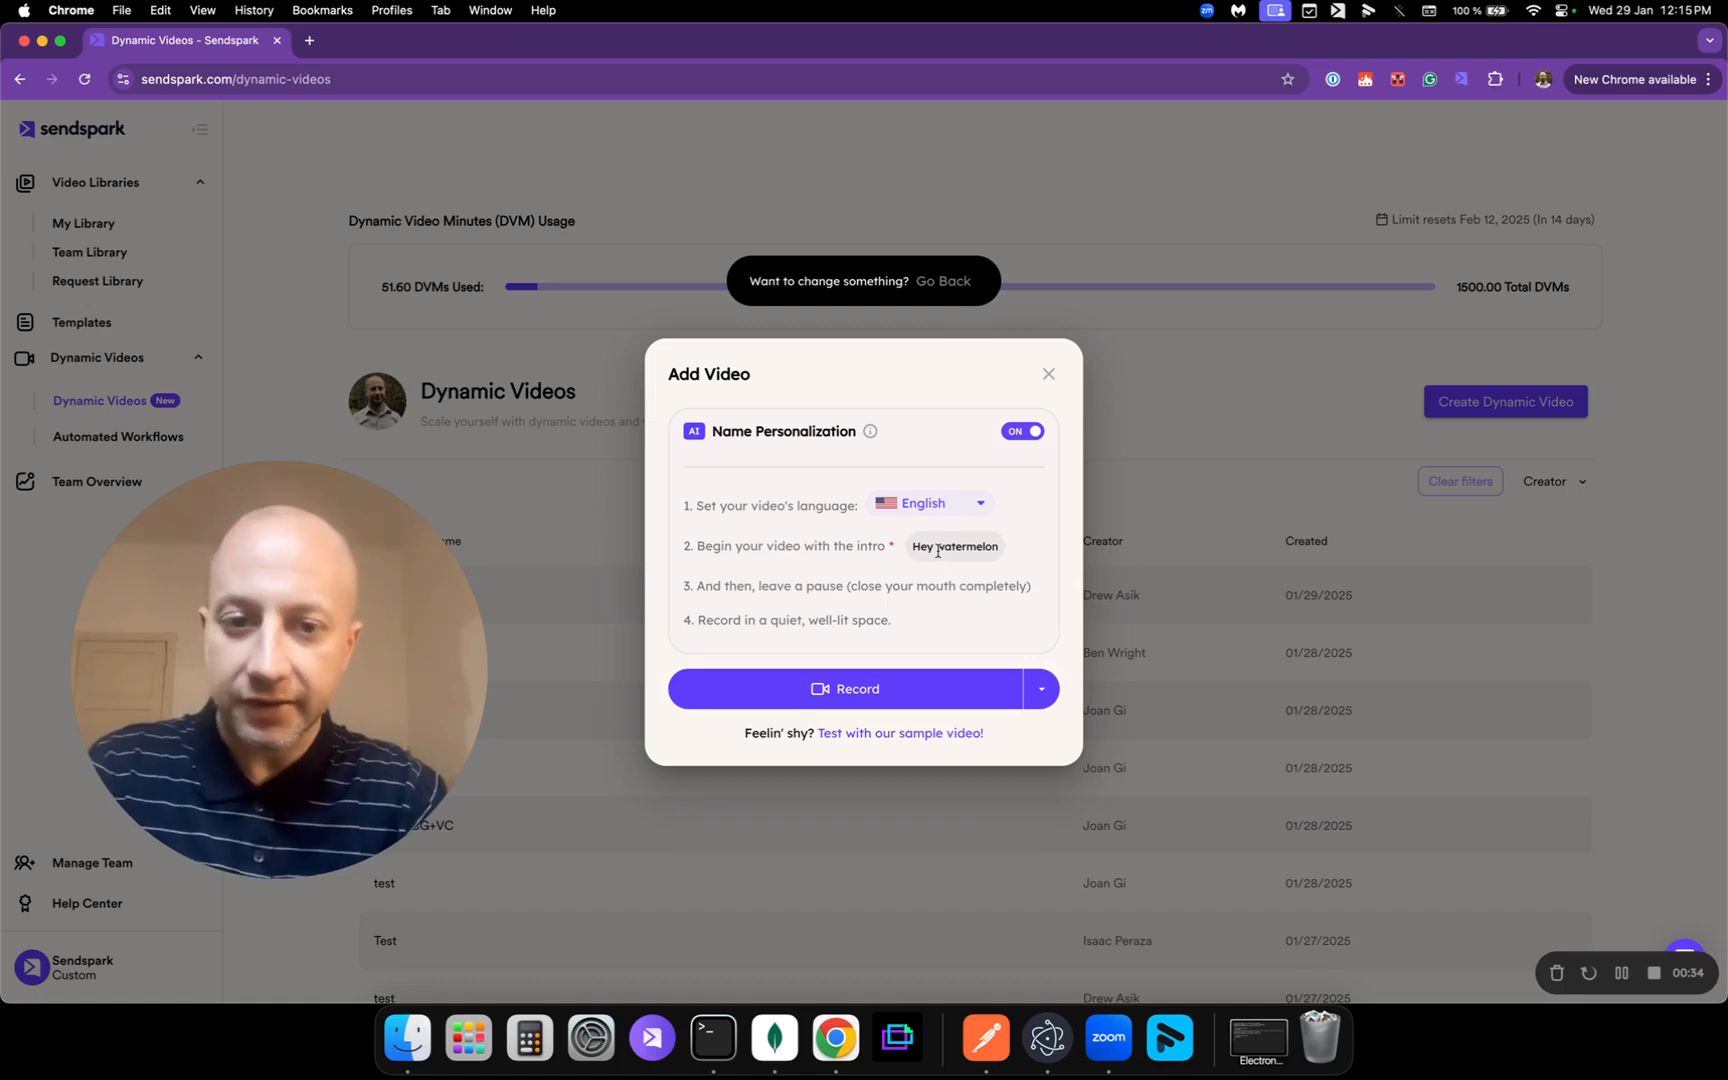
{"action": "left_click_drag", "start_coordinate": [938, 550], "coordinate": [1011, 553]}
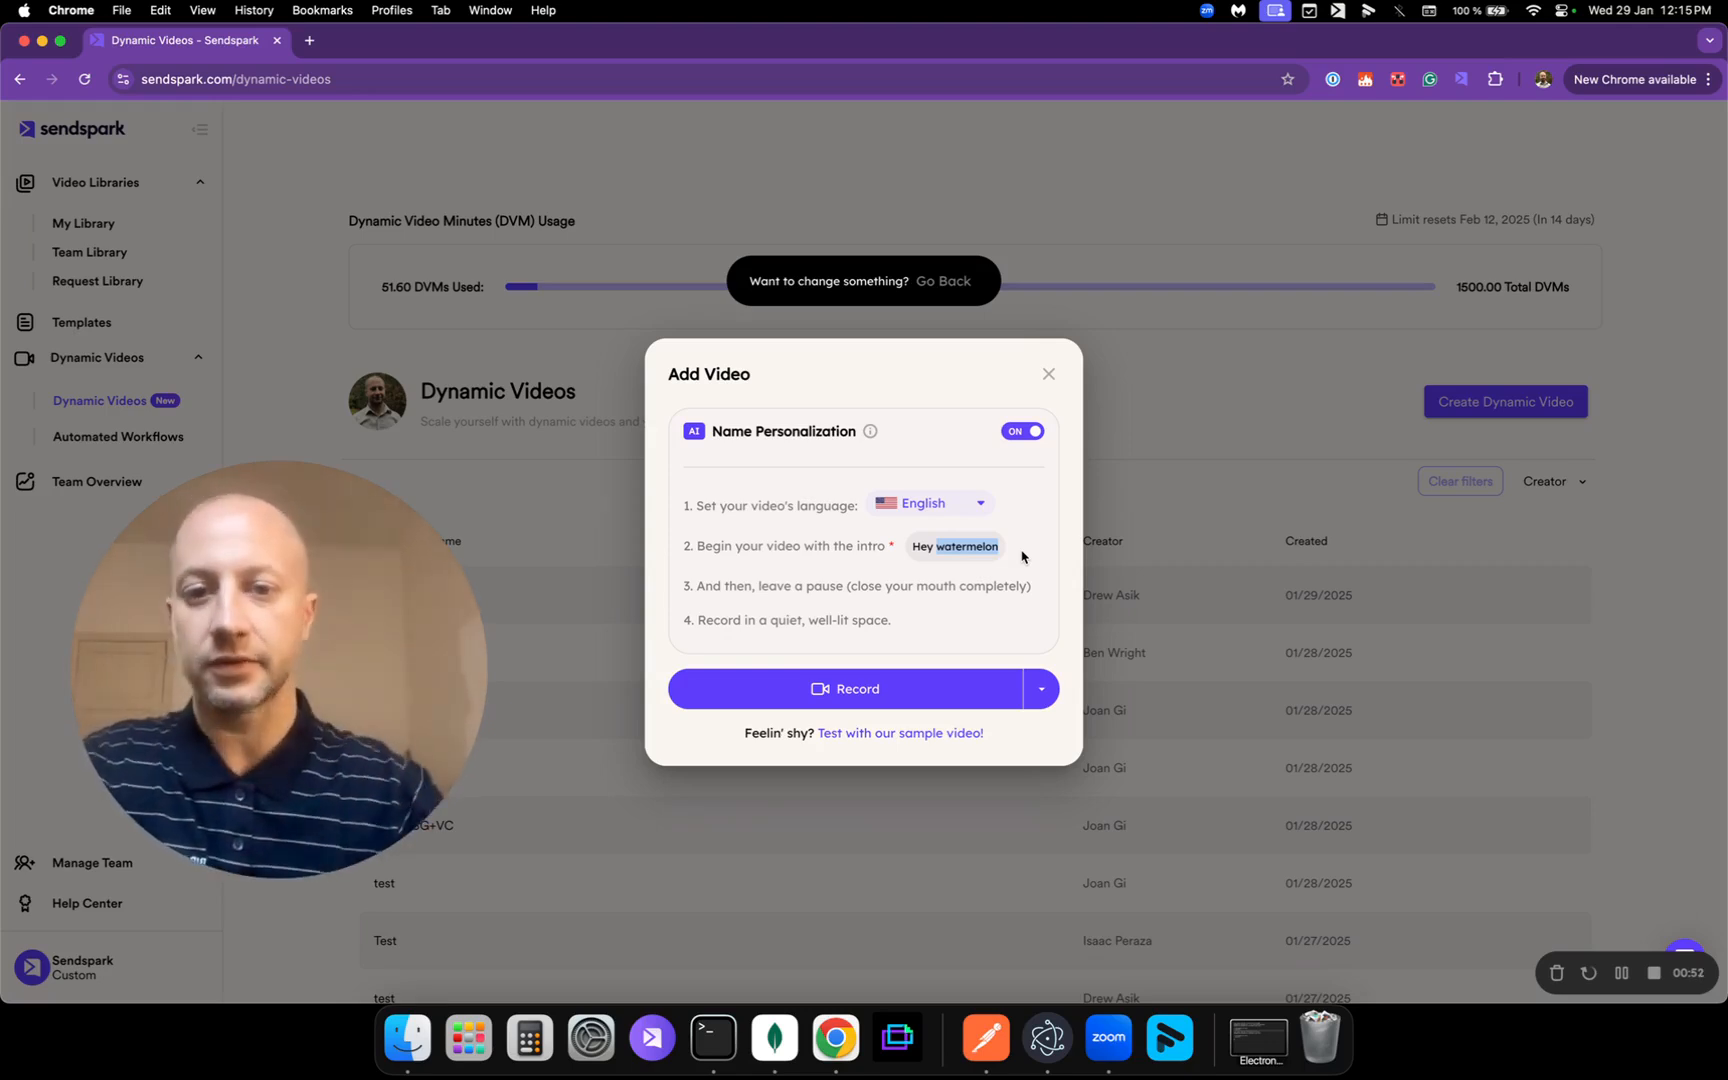
{"action": "left_click", "coordinate": [1008, 487]}
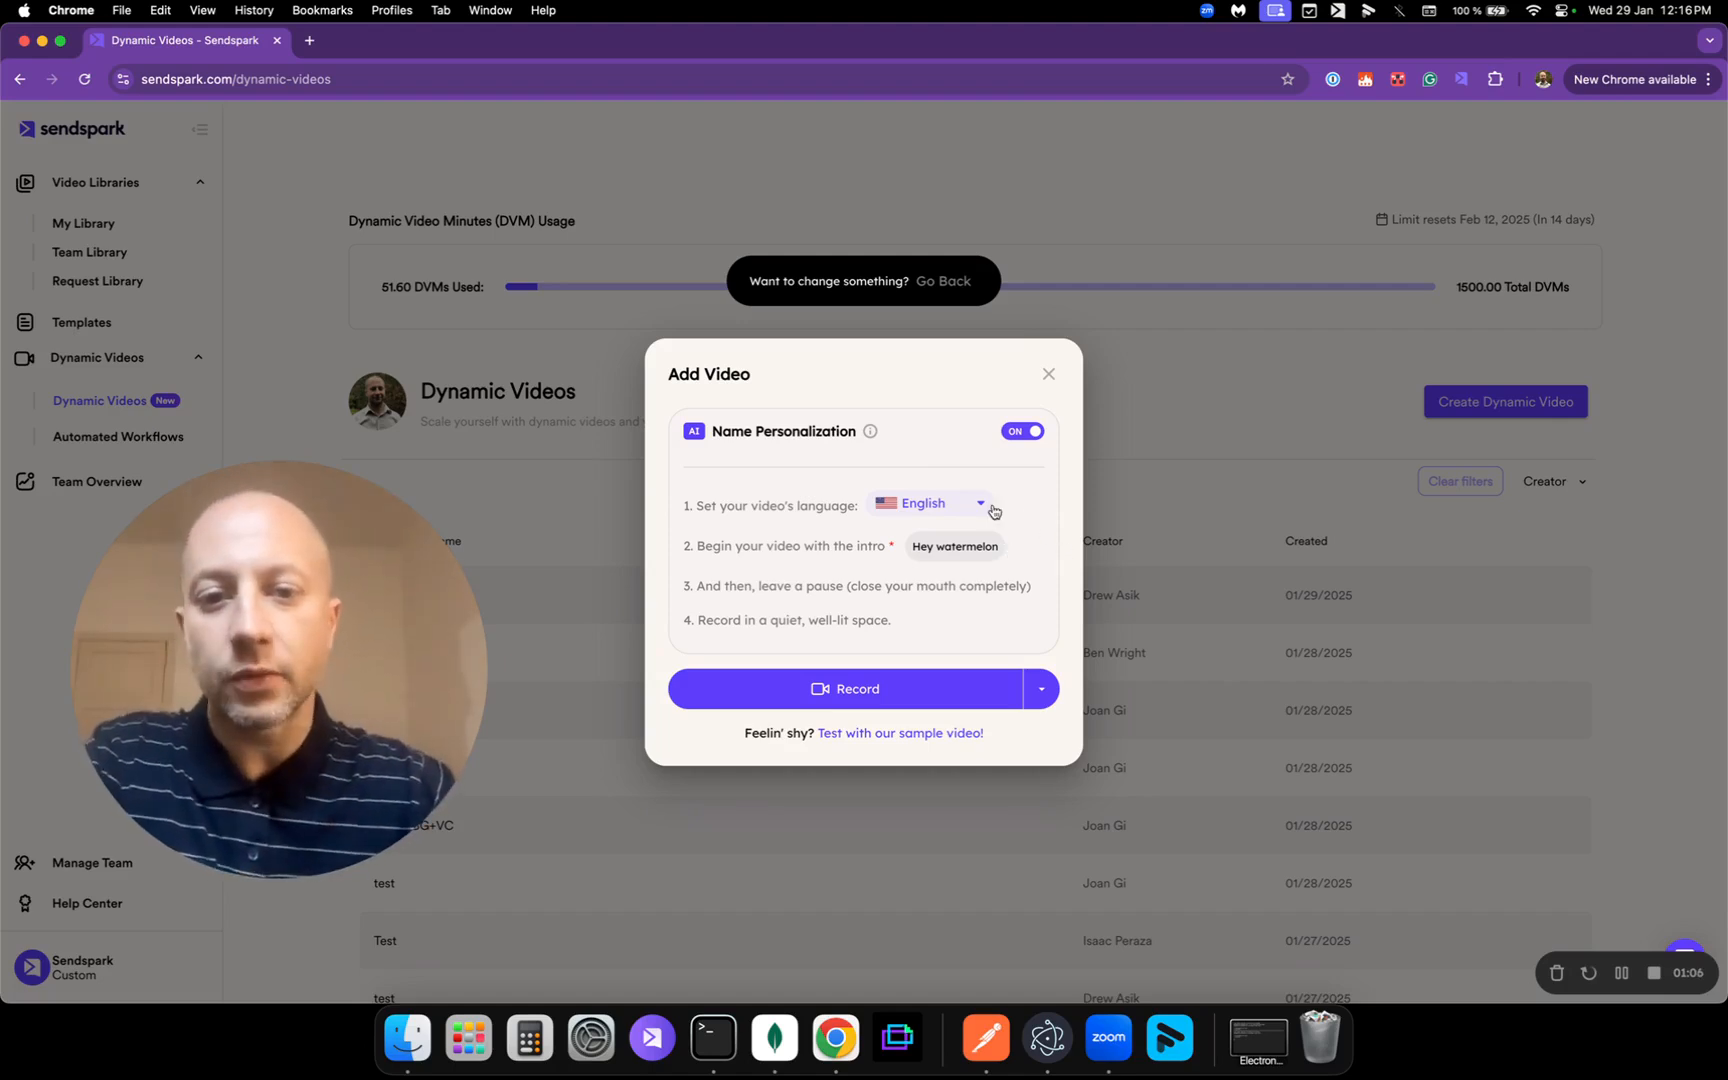
{"action": "left_click", "coordinate": [993, 511]}
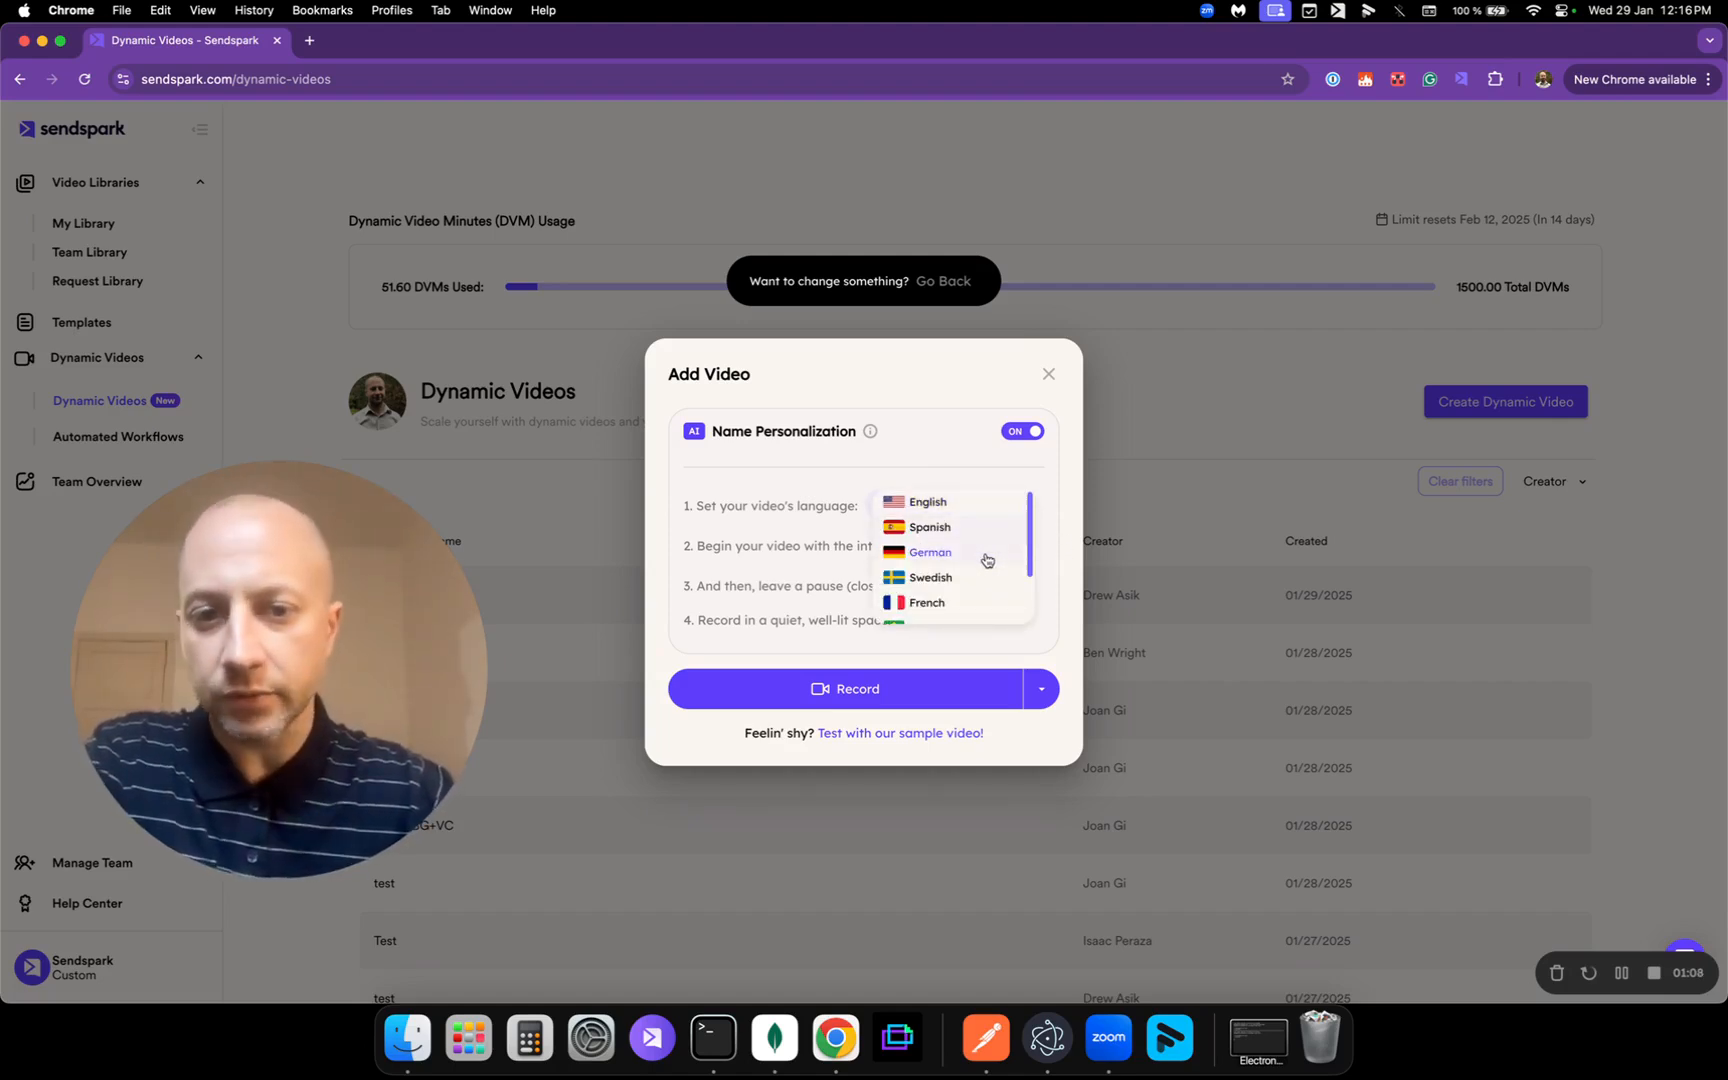
{"action": "scroll", "coordinate": [962, 602], "scroll_direction": "down", "scroll_amount": 2}
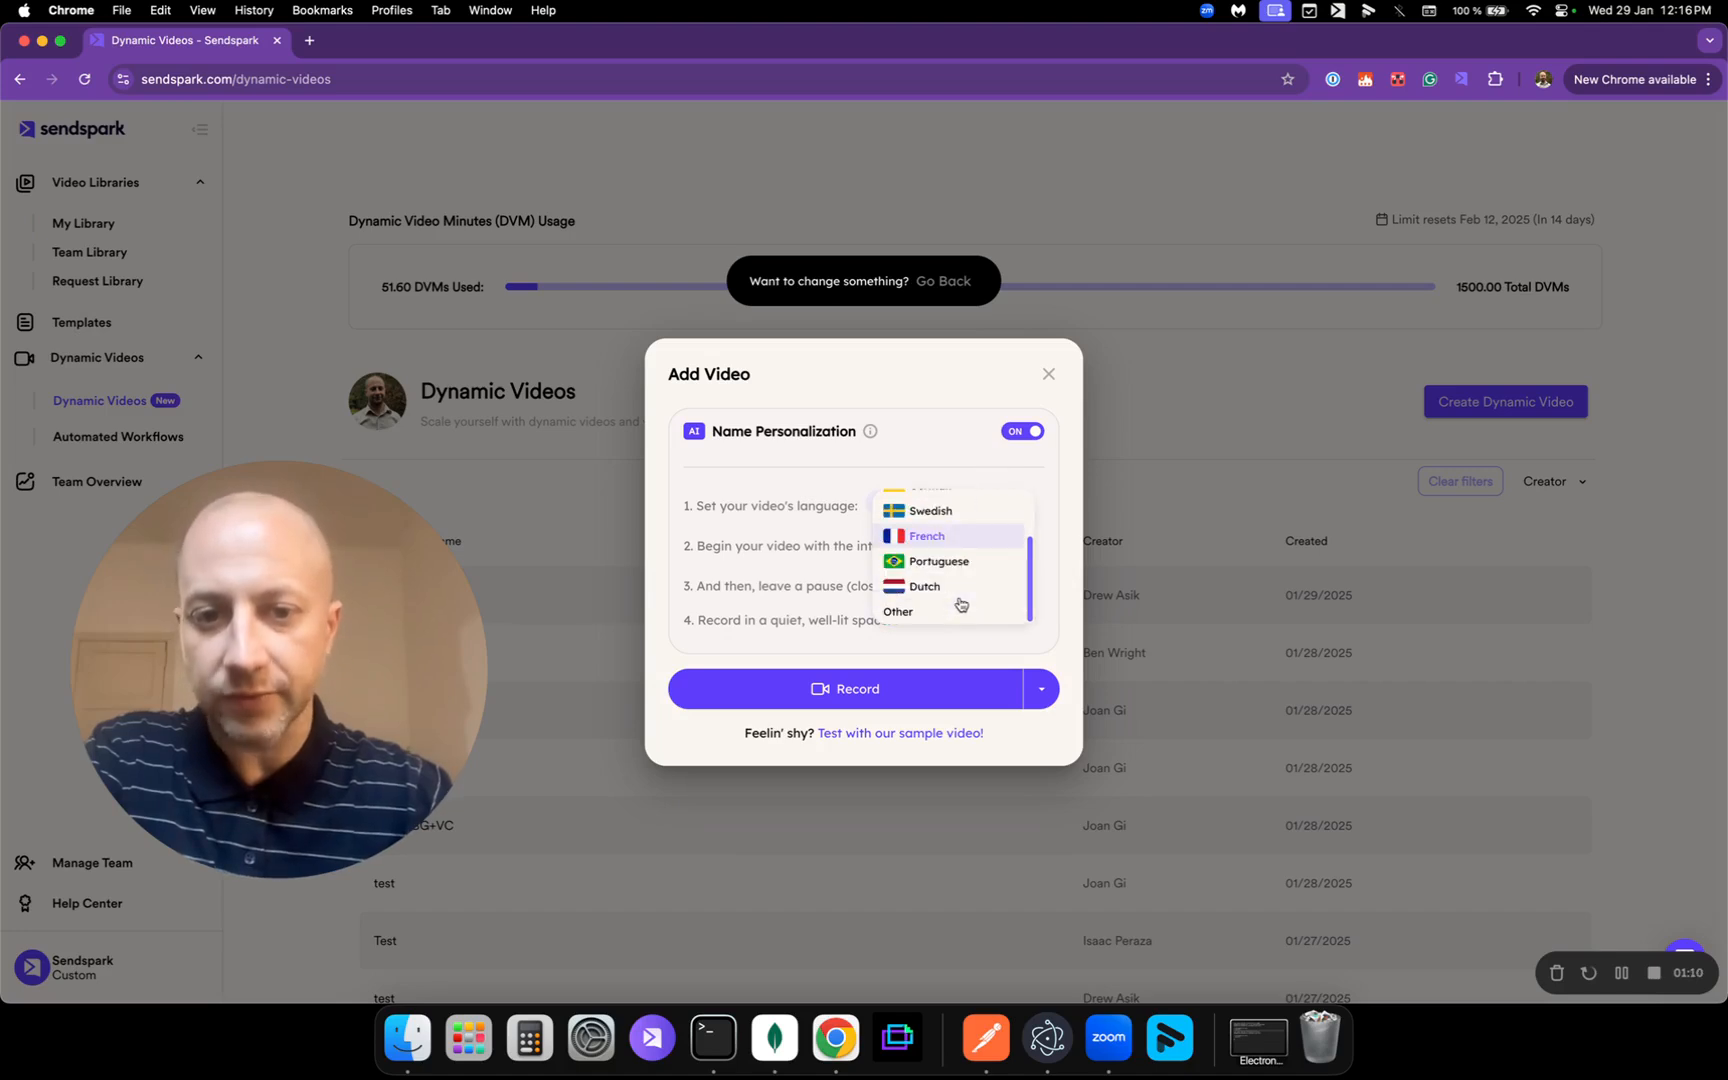
{"action": "scroll", "coordinate": [960, 604], "scroll_direction": "up", "scroll_amount": 3}
{"action": "left_click", "coordinate": [979, 442]}
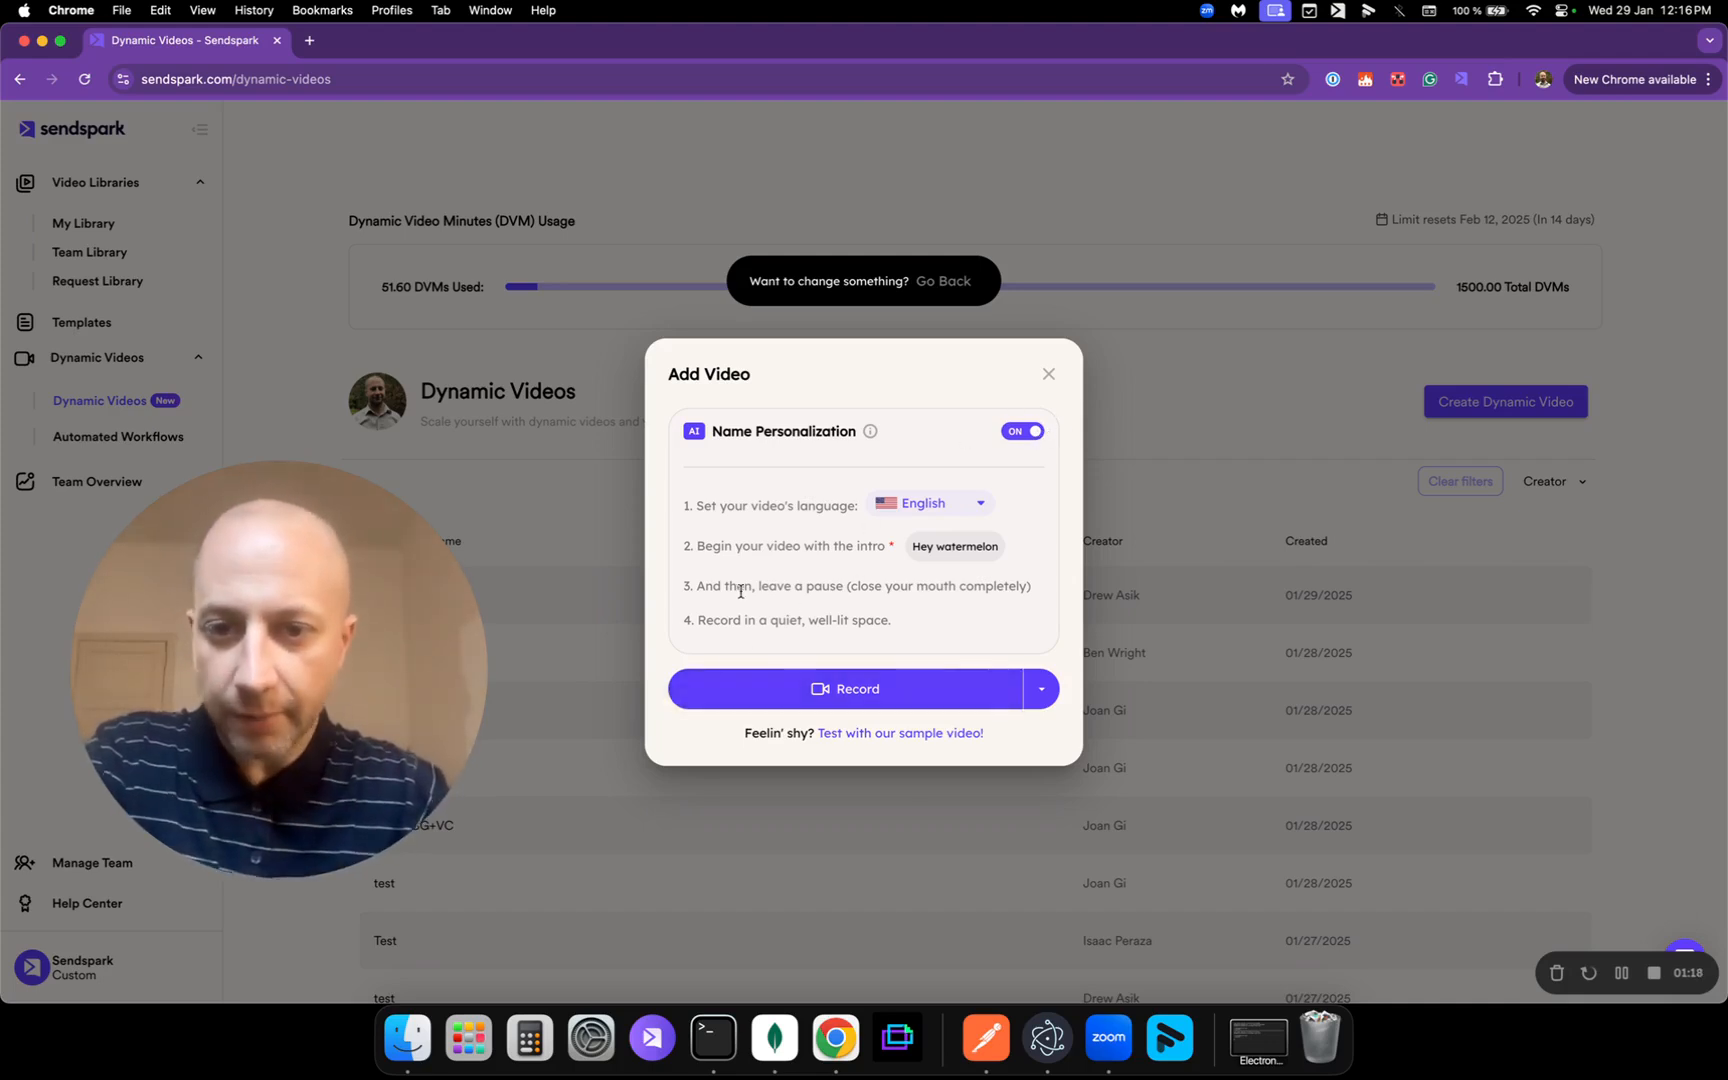
{"action": "left_click_drag", "start_coordinate": [719, 587], "coordinate": [1028, 593]}
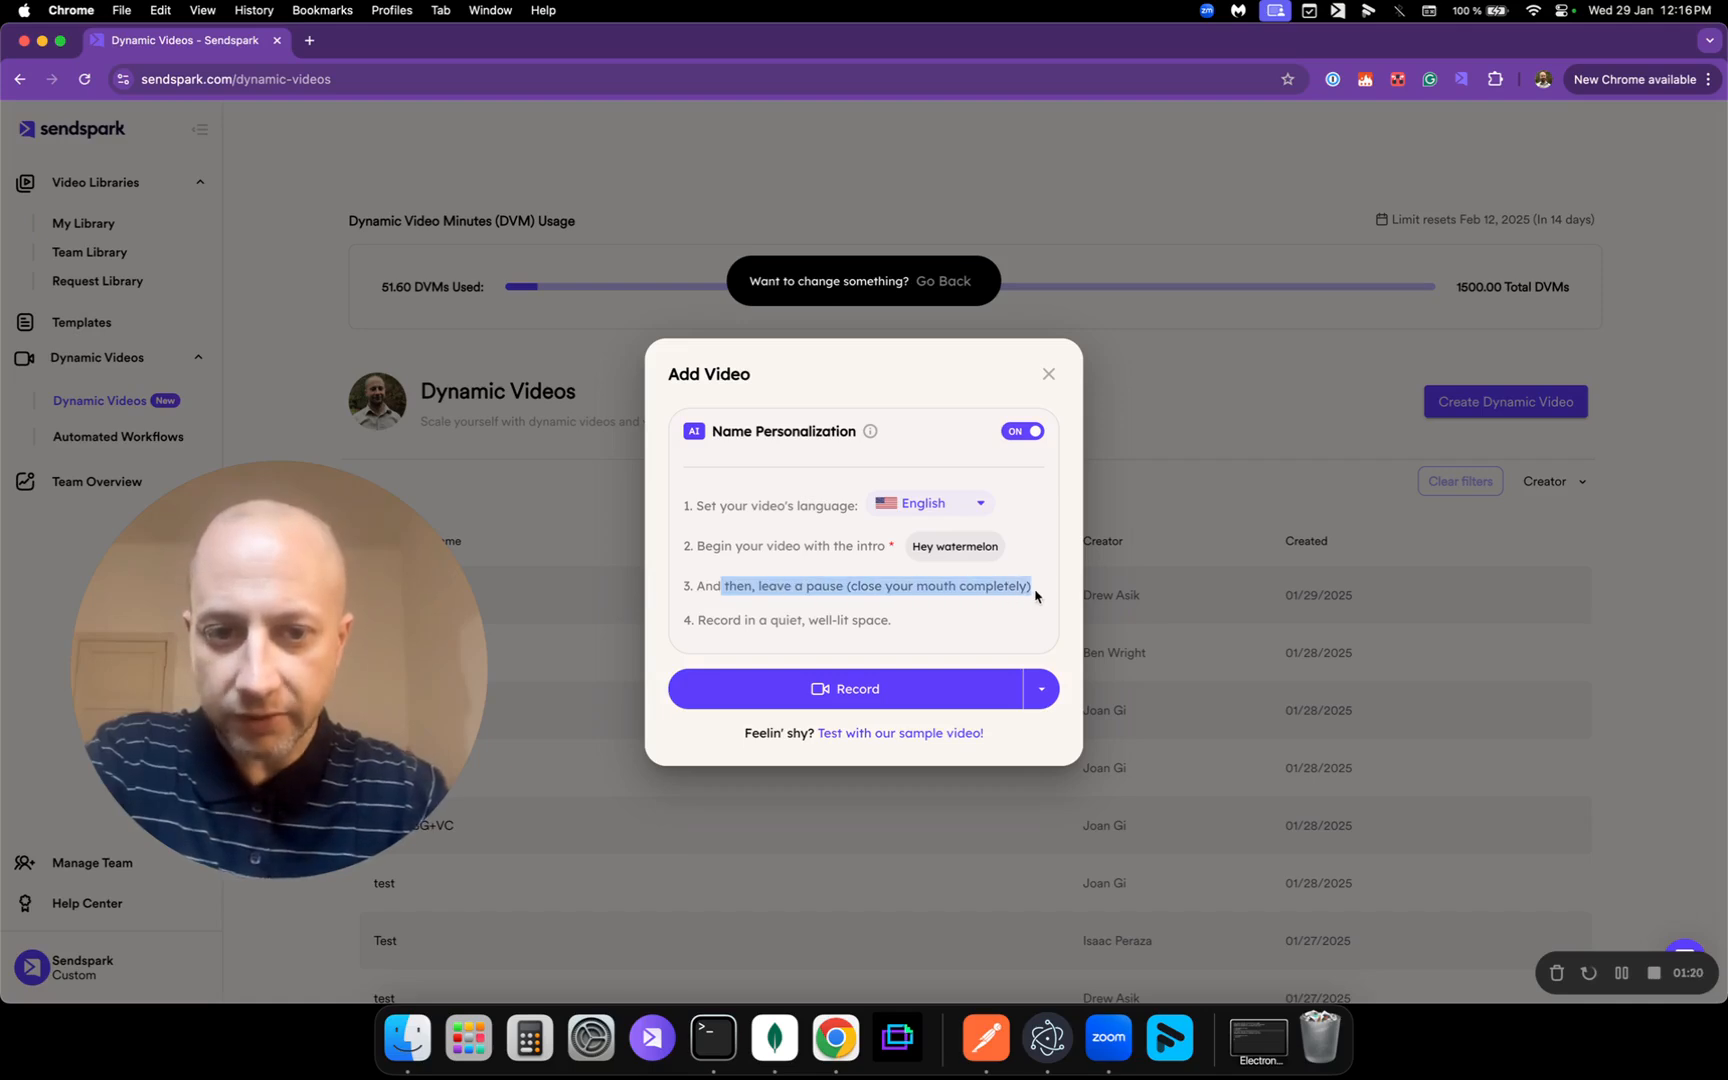
{"action": "left_click", "coordinate": [1035, 596]}
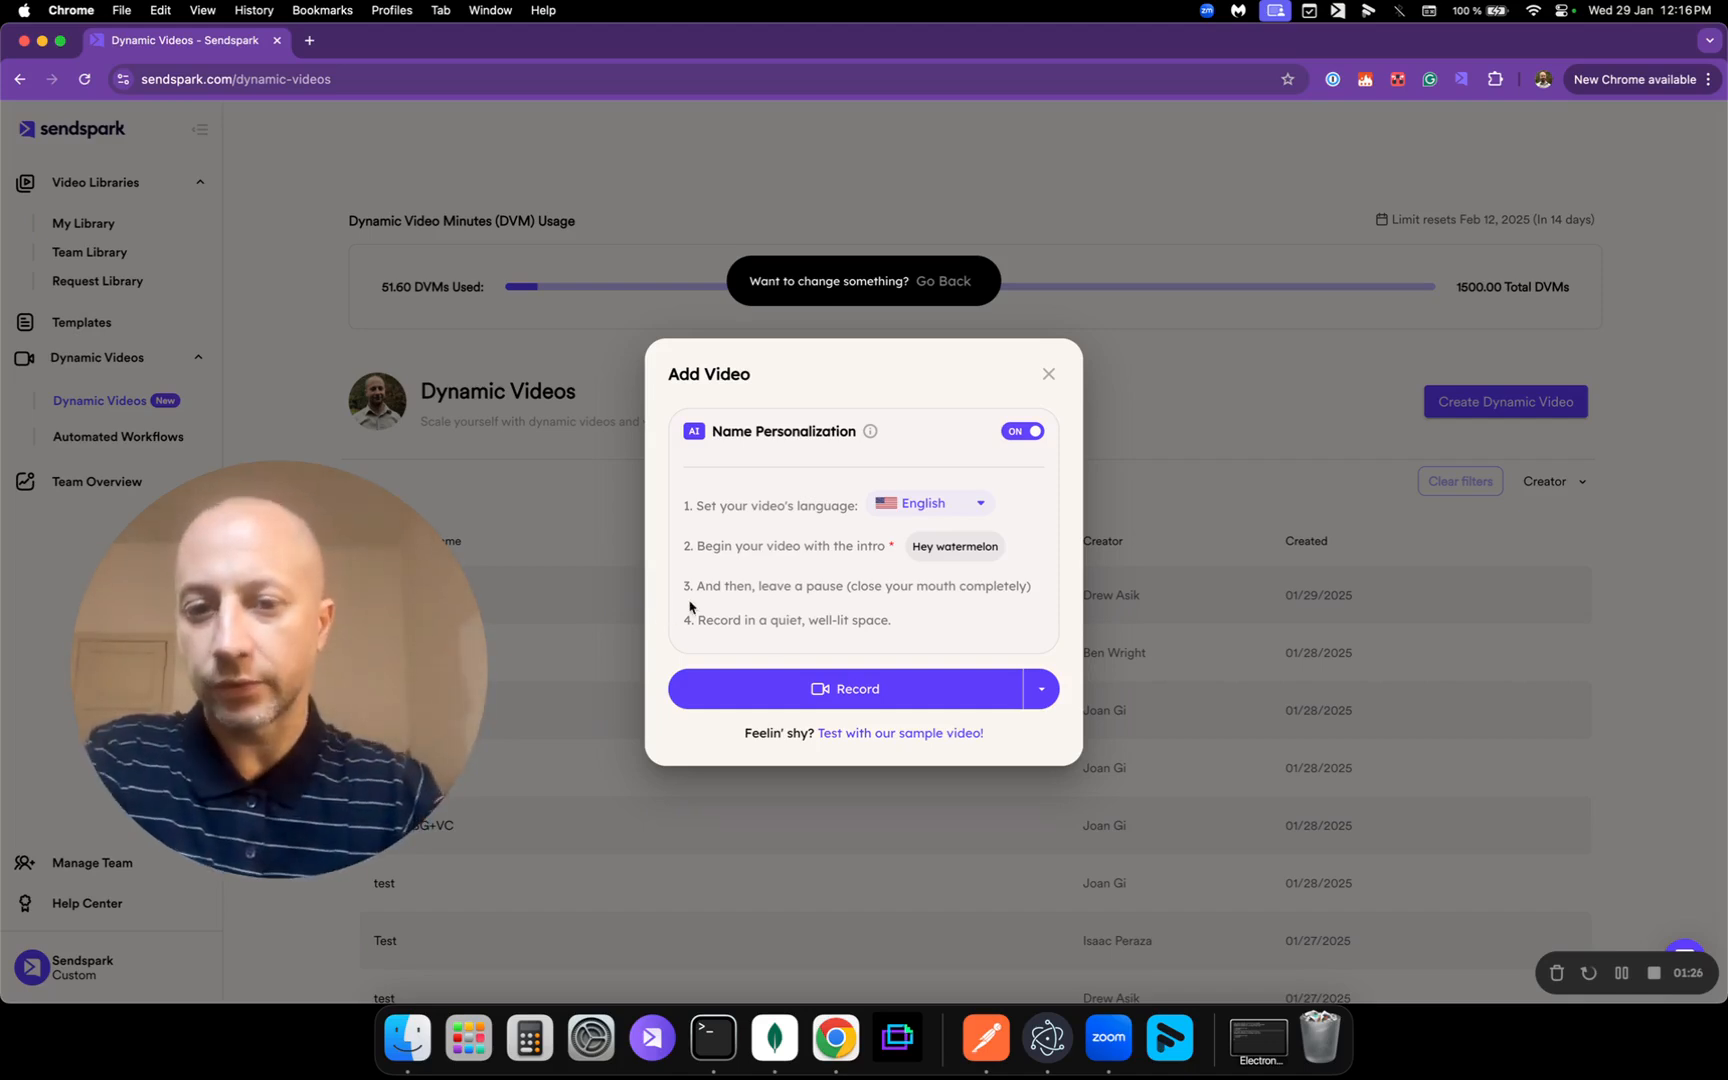
{"action": "left_click_drag", "start_coordinate": [719, 621], "coordinate": [858, 623]}
{"action": "left_click", "coordinate": [925, 624]}
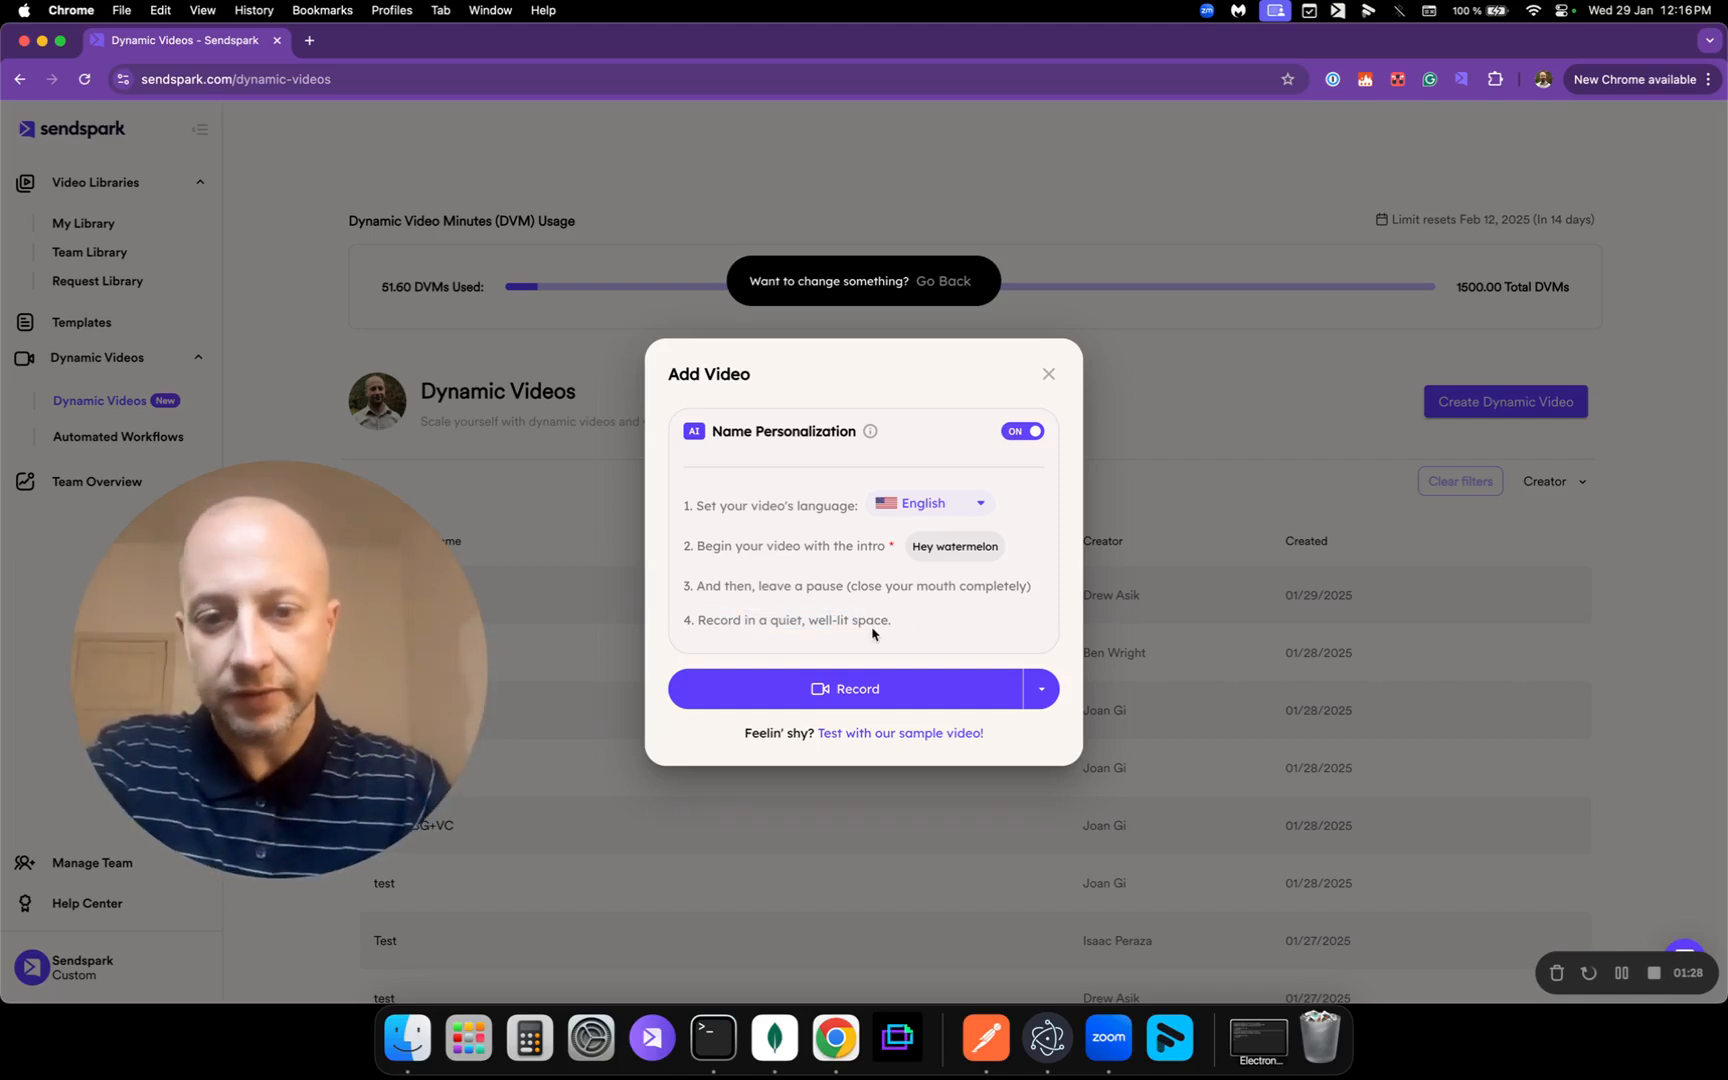
{"action": "left_click", "coordinate": [1041, 688]}
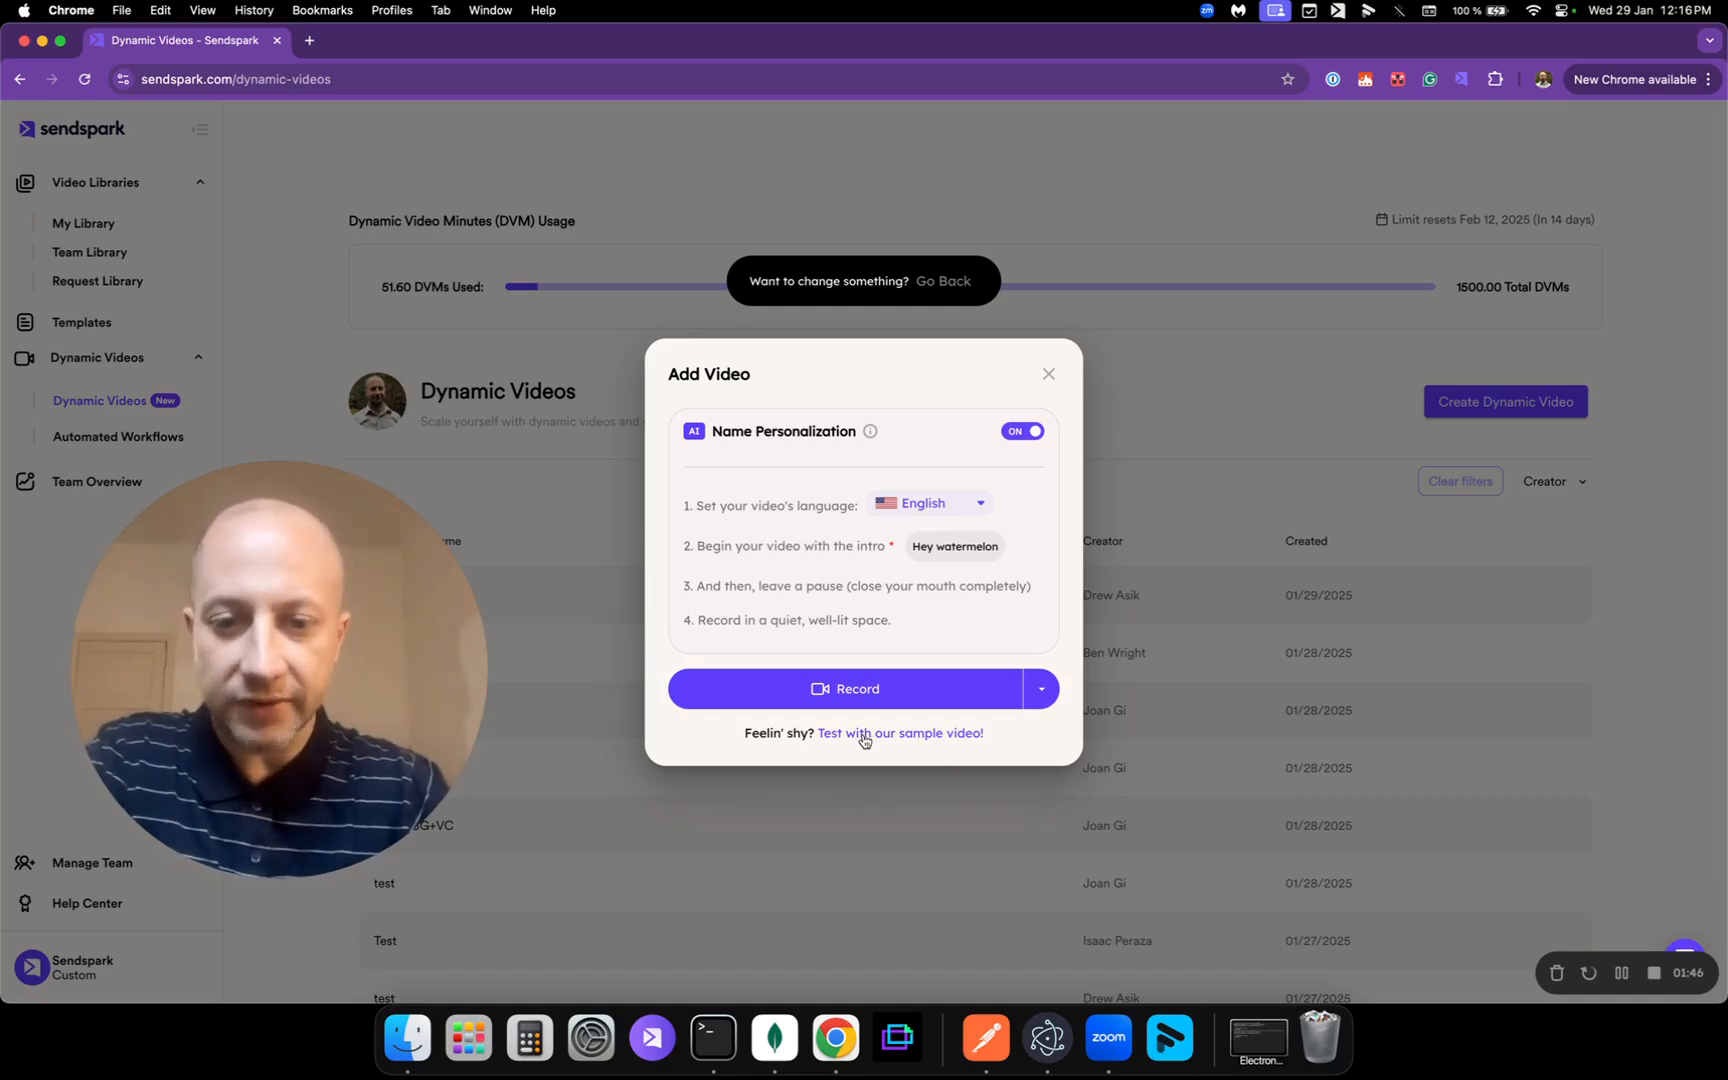
Step: Use the sample video for the campaign and play the AI voice preview at full system volume
{"action": "left_click", "coordinate": [913, 744]}
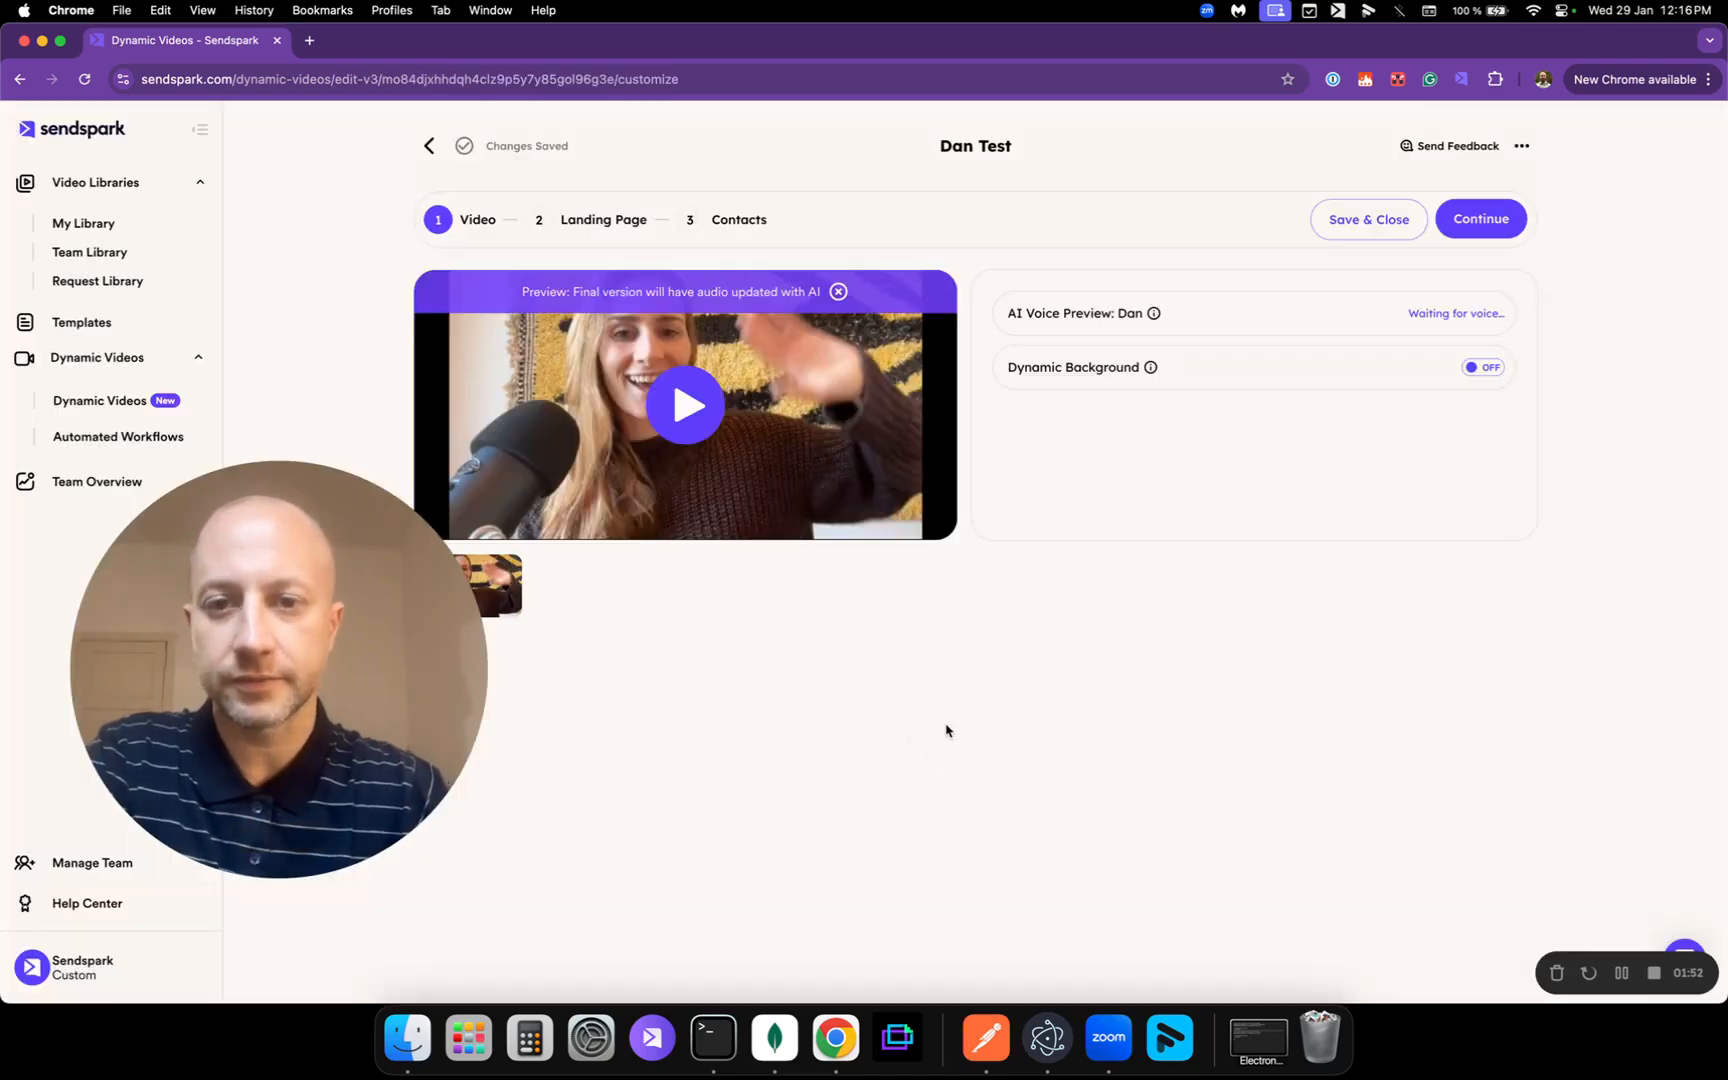
{"action": "left_click_drag", "start_coordinate": [371, 589], "coordinate": [326, 679]}
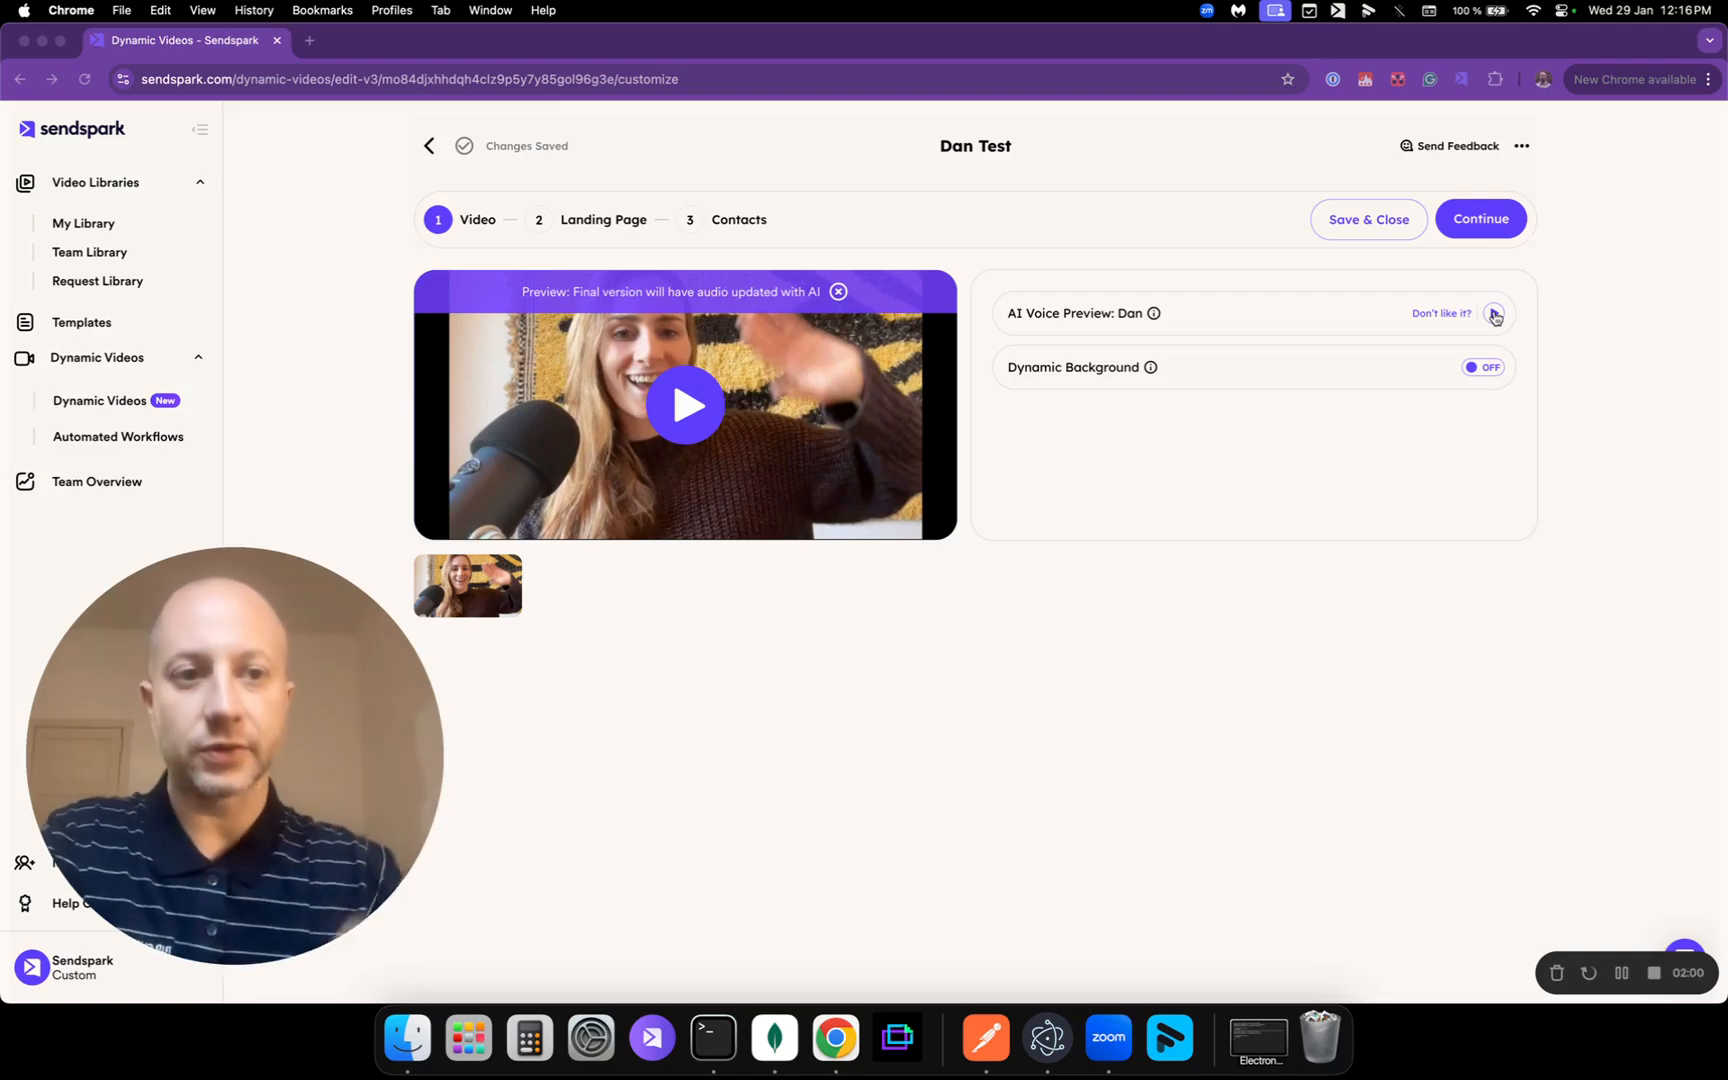
{"action": "left_click", "coordinate": [1494, 315]}
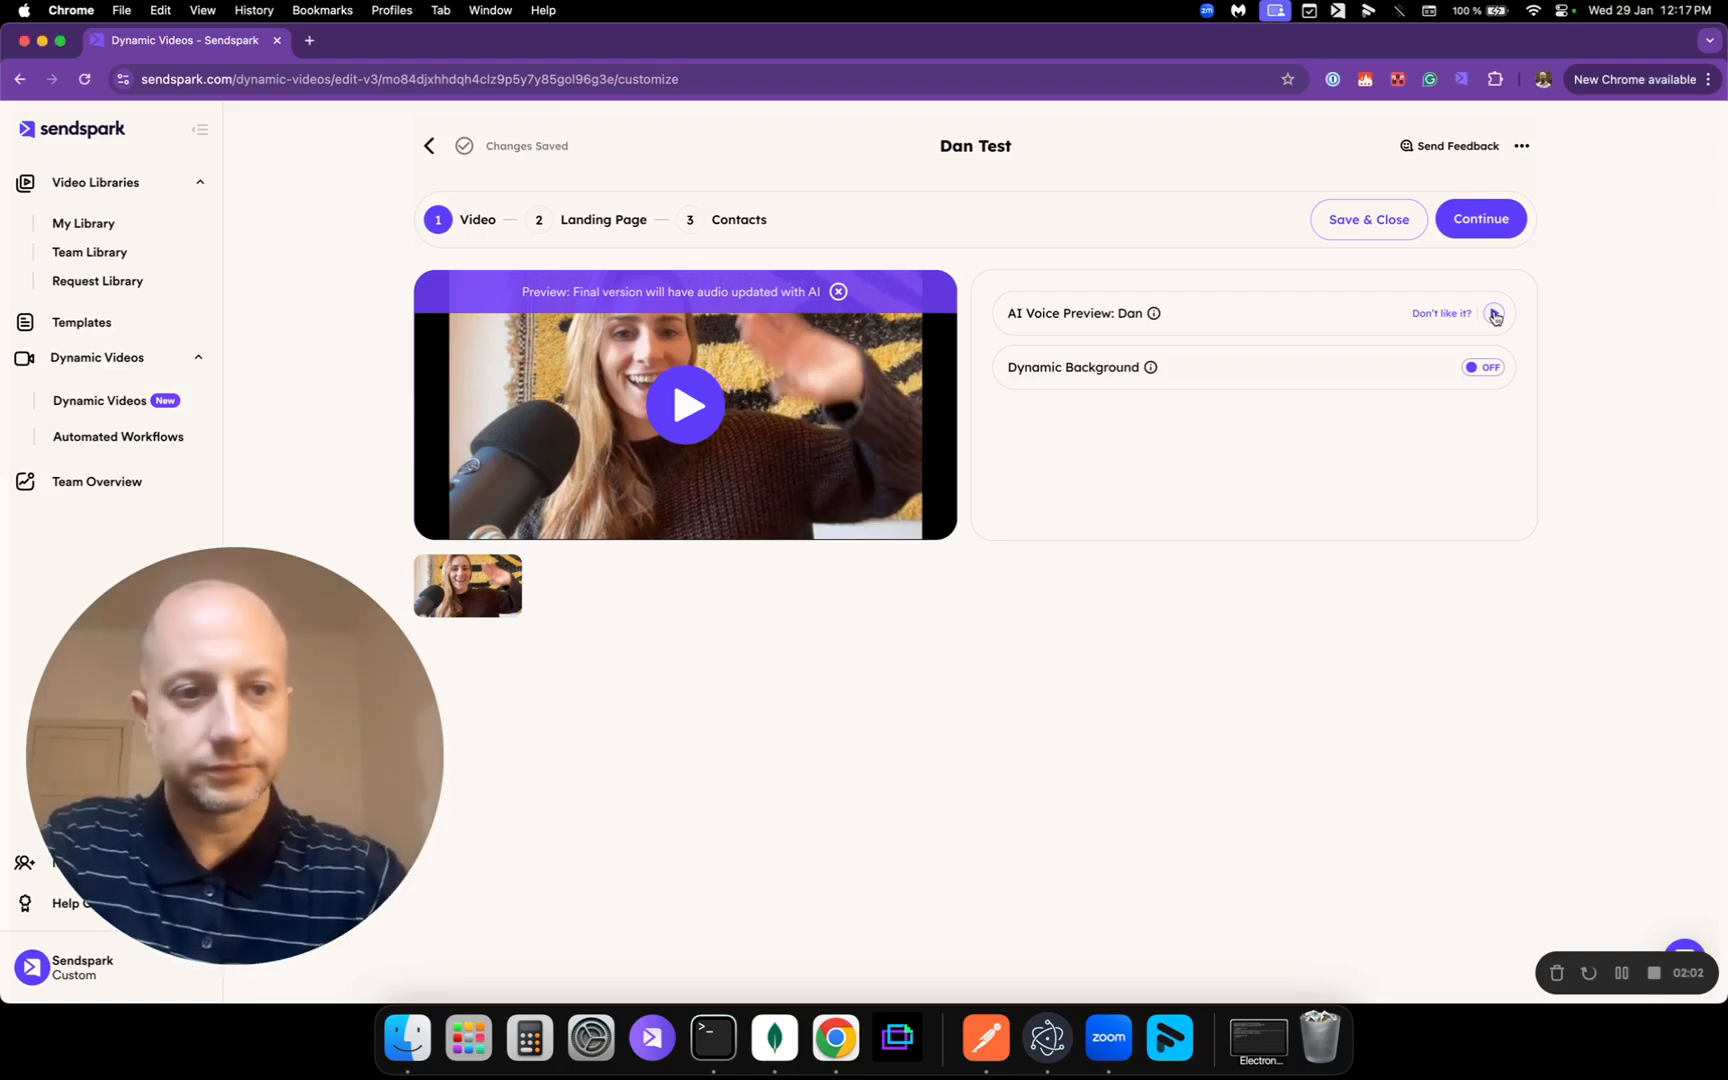
{"action": "left_click", "coordinate": [1495, 317]}
{"action": "key", "text": "XF86AudioRaiseVolume"}
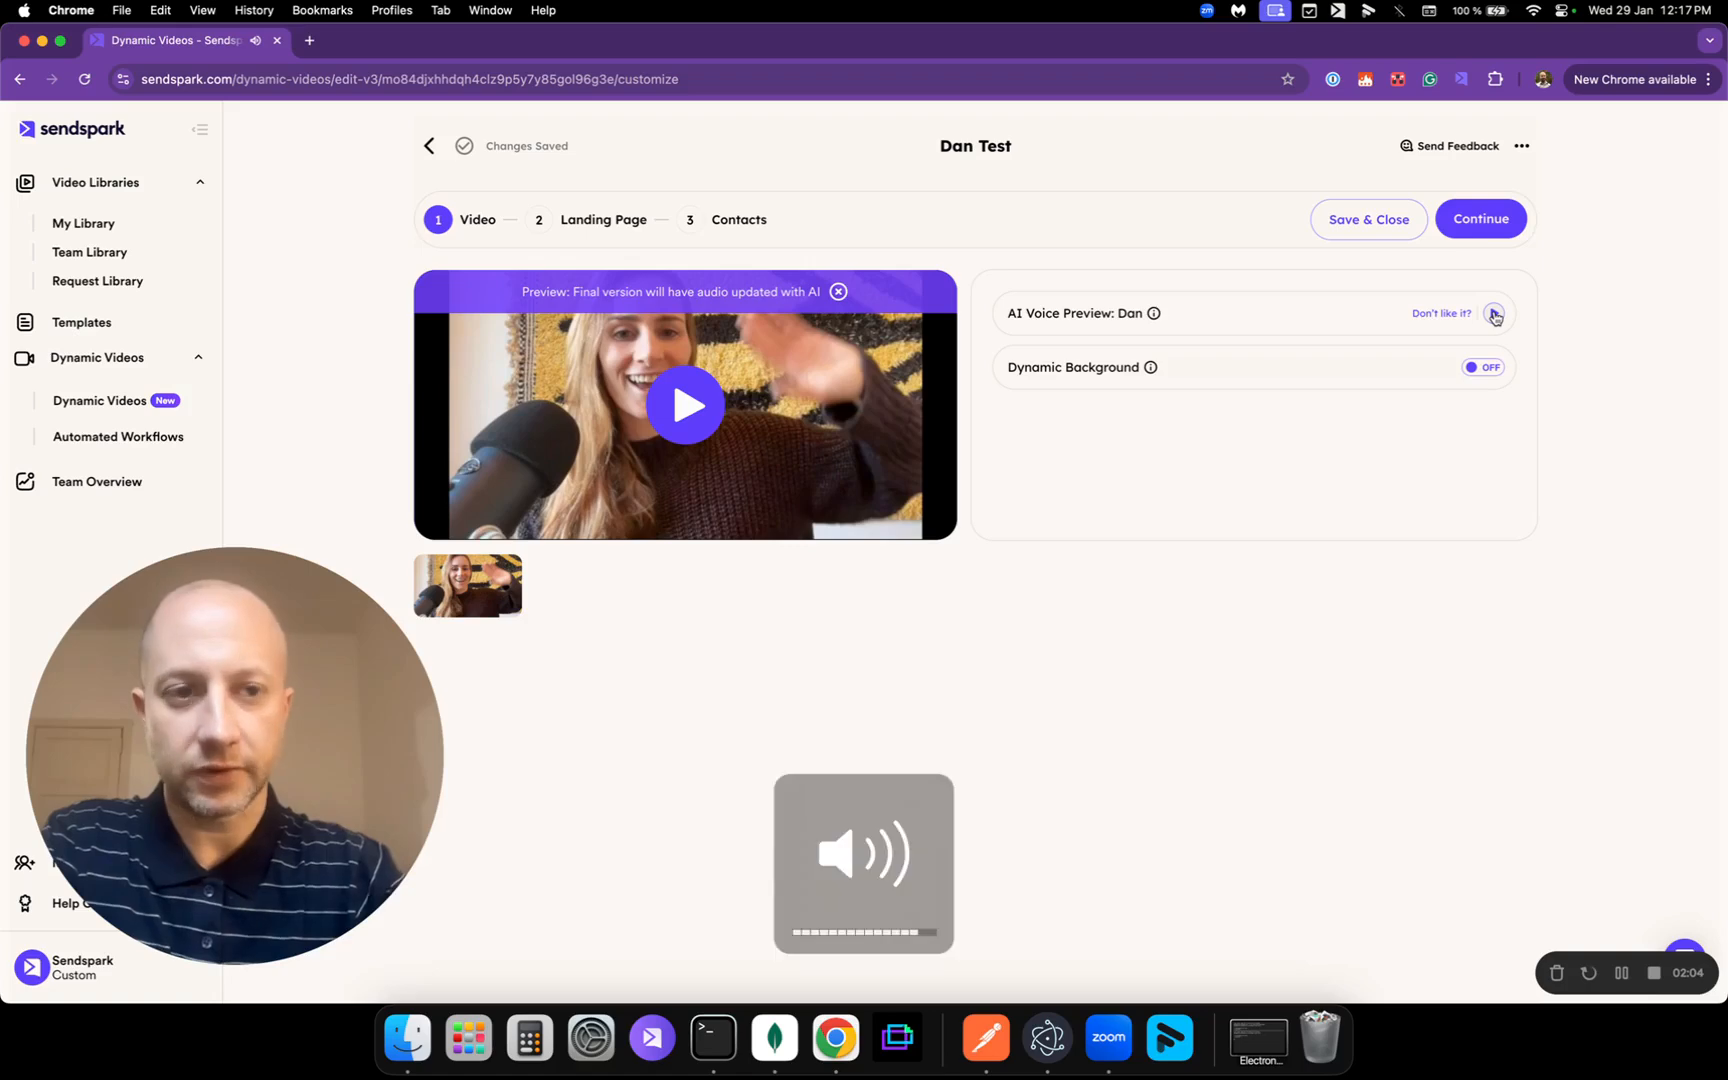
{"action": "key", "text": "XF86AudioRaiseVolume"}
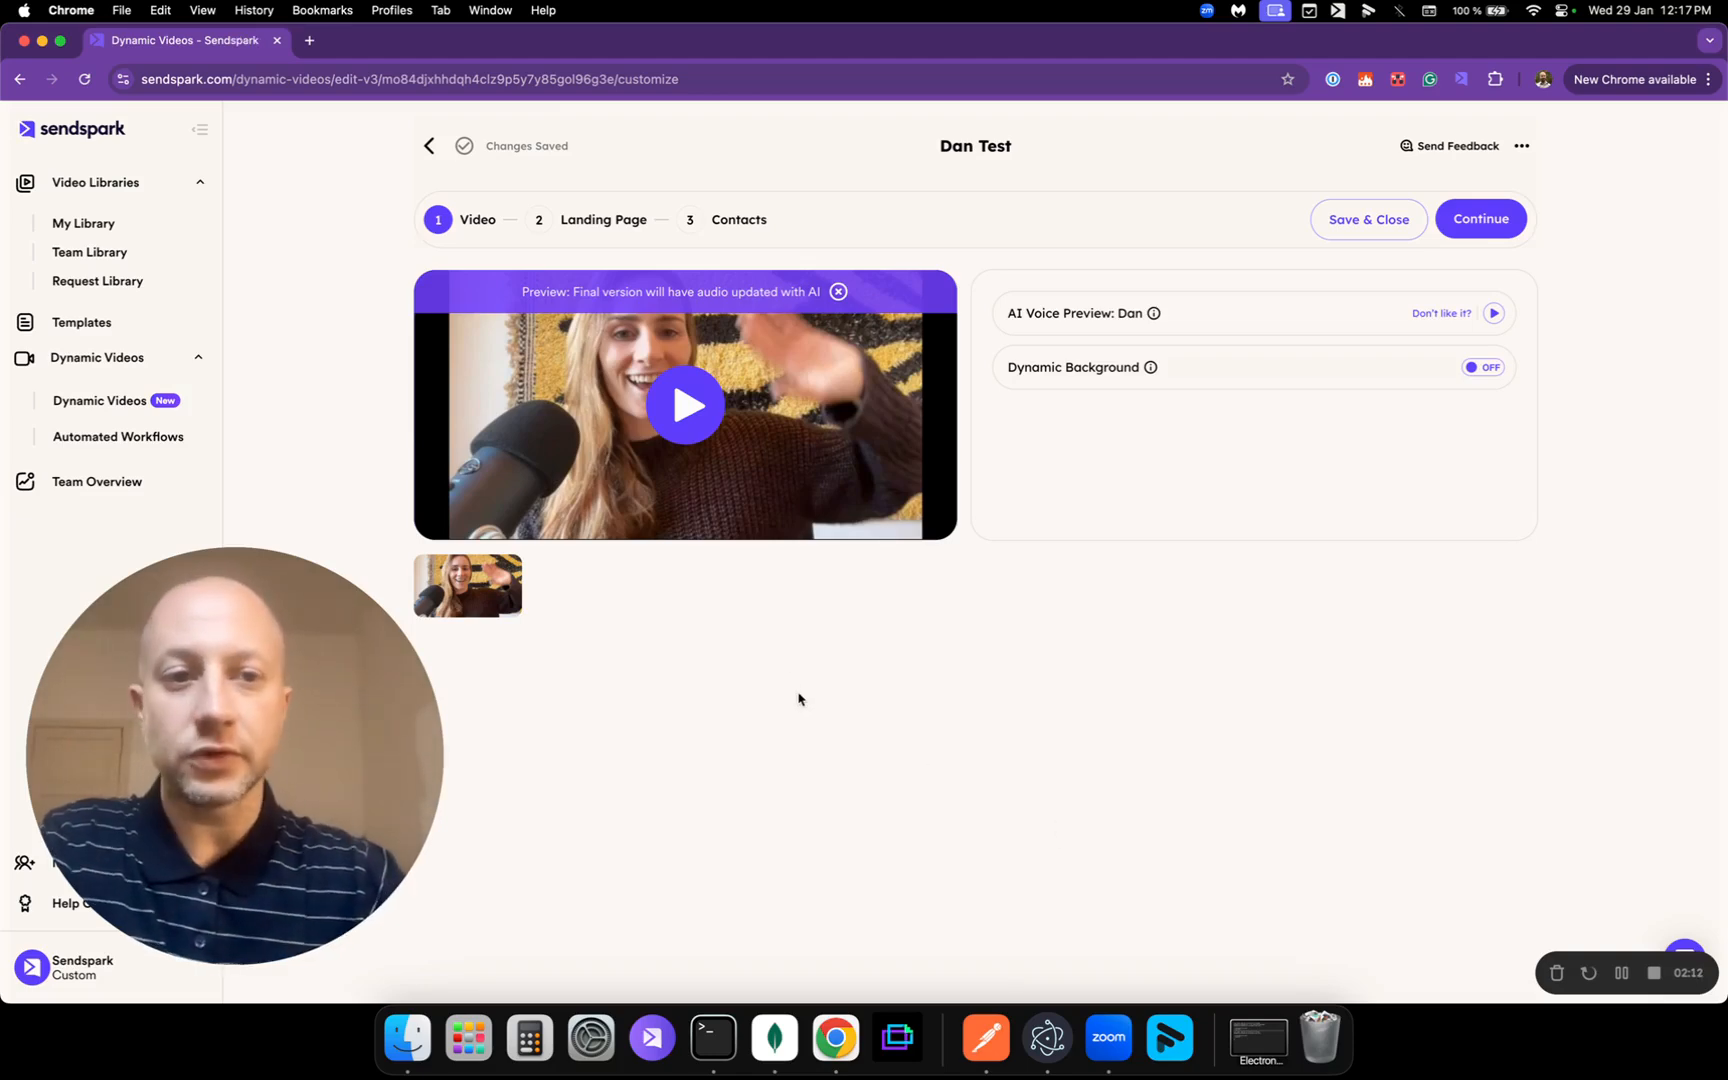
{"action": "left_click", "coordinate": [1440, 316]}
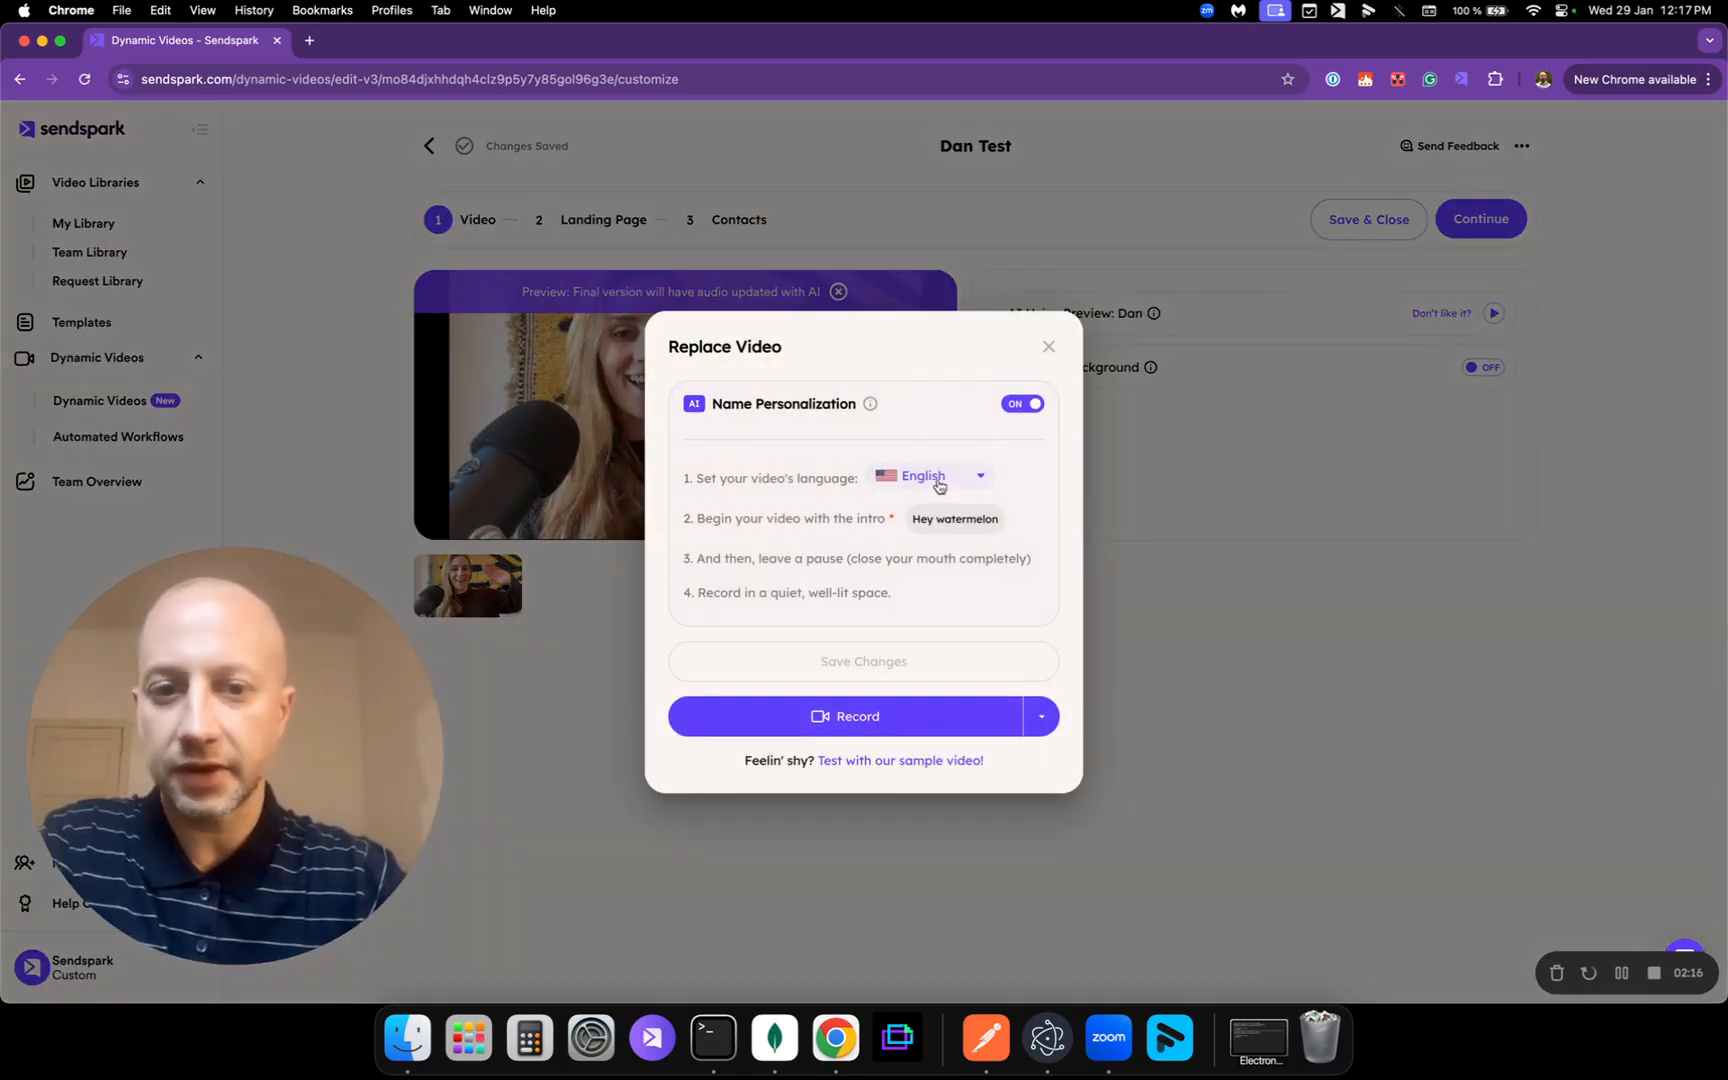
{"action": "left_click", "coordinate": [1244, 666]}
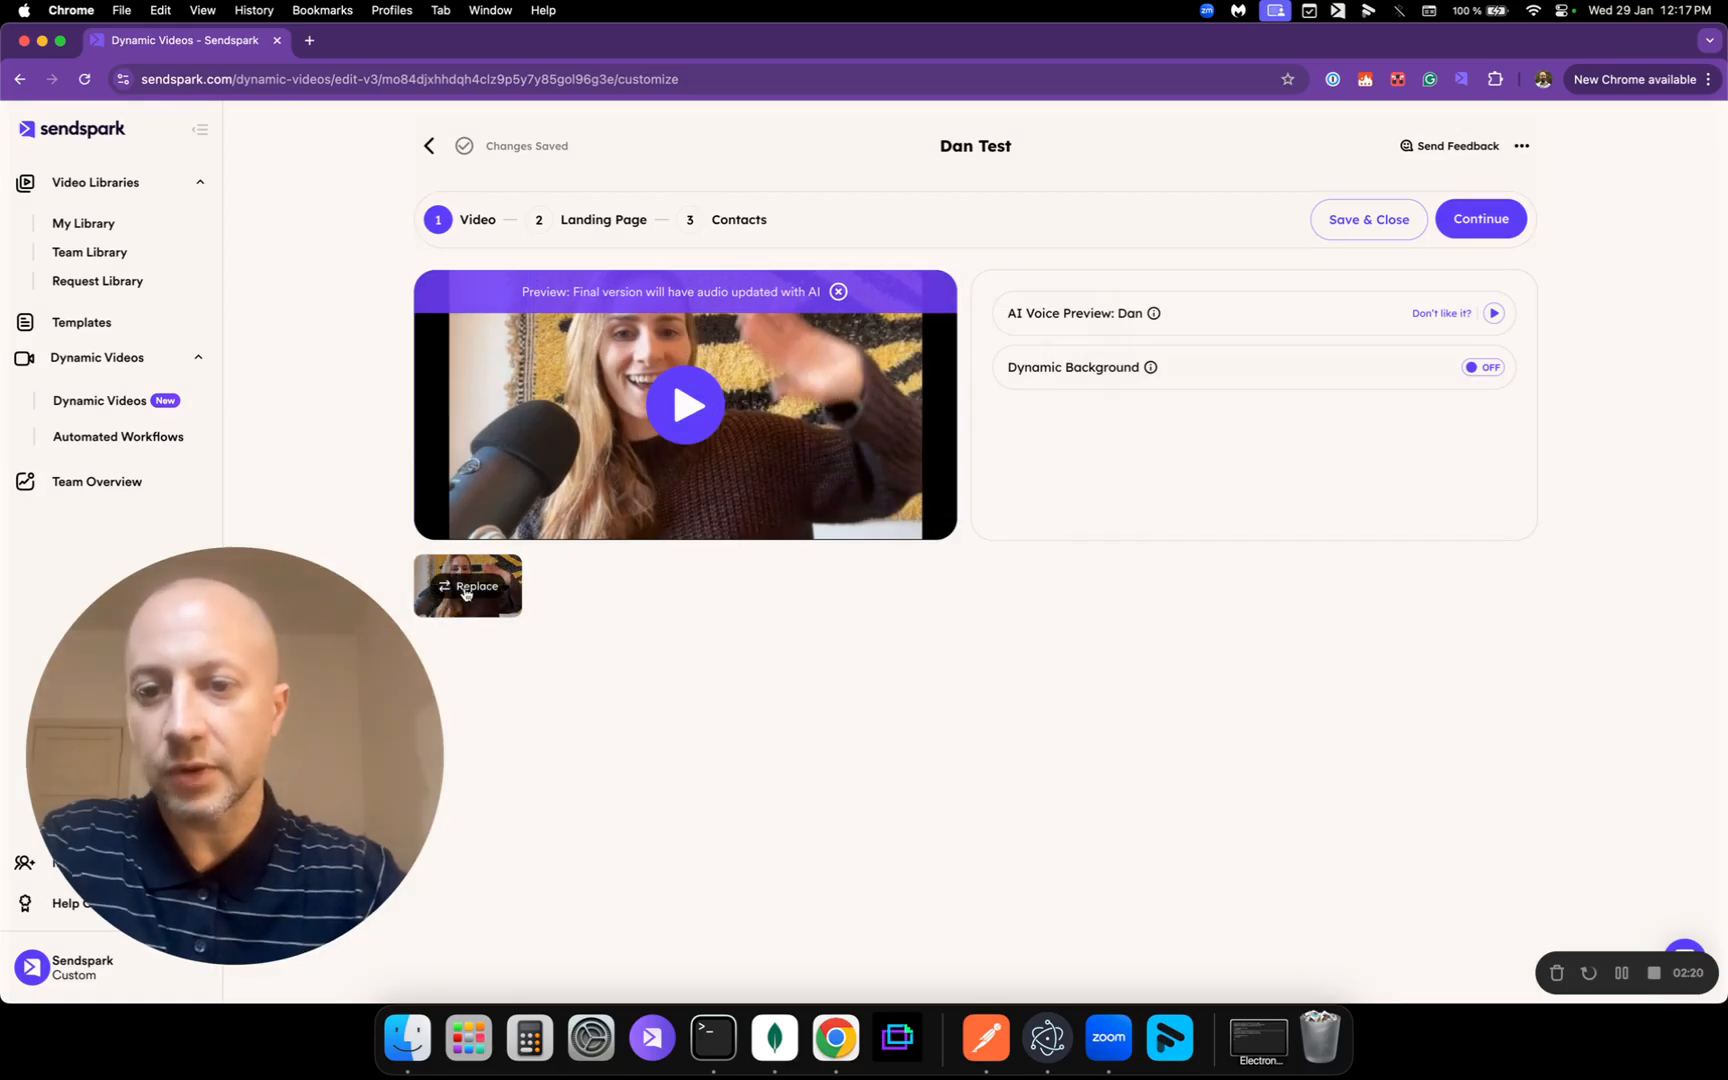
{"action": "left_click", "coordinate": [465, 593]}
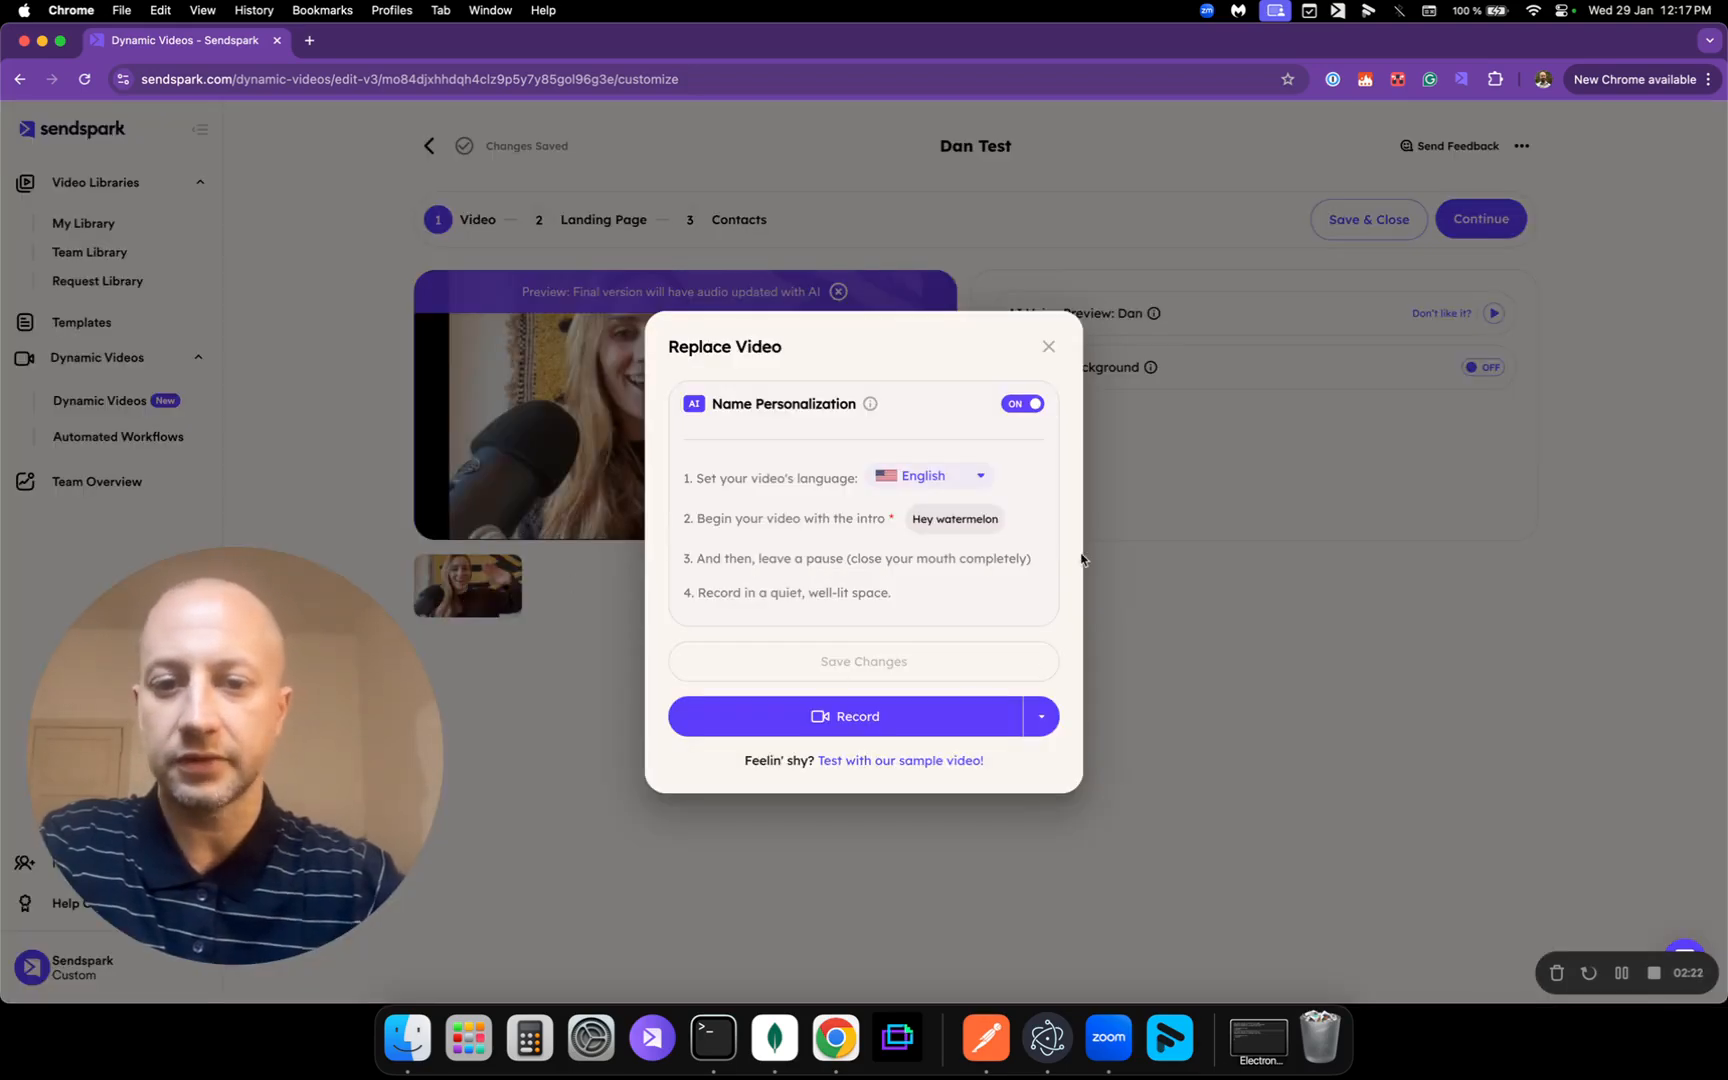
{"action": "left_click", "coordinate": [1203, 587]}
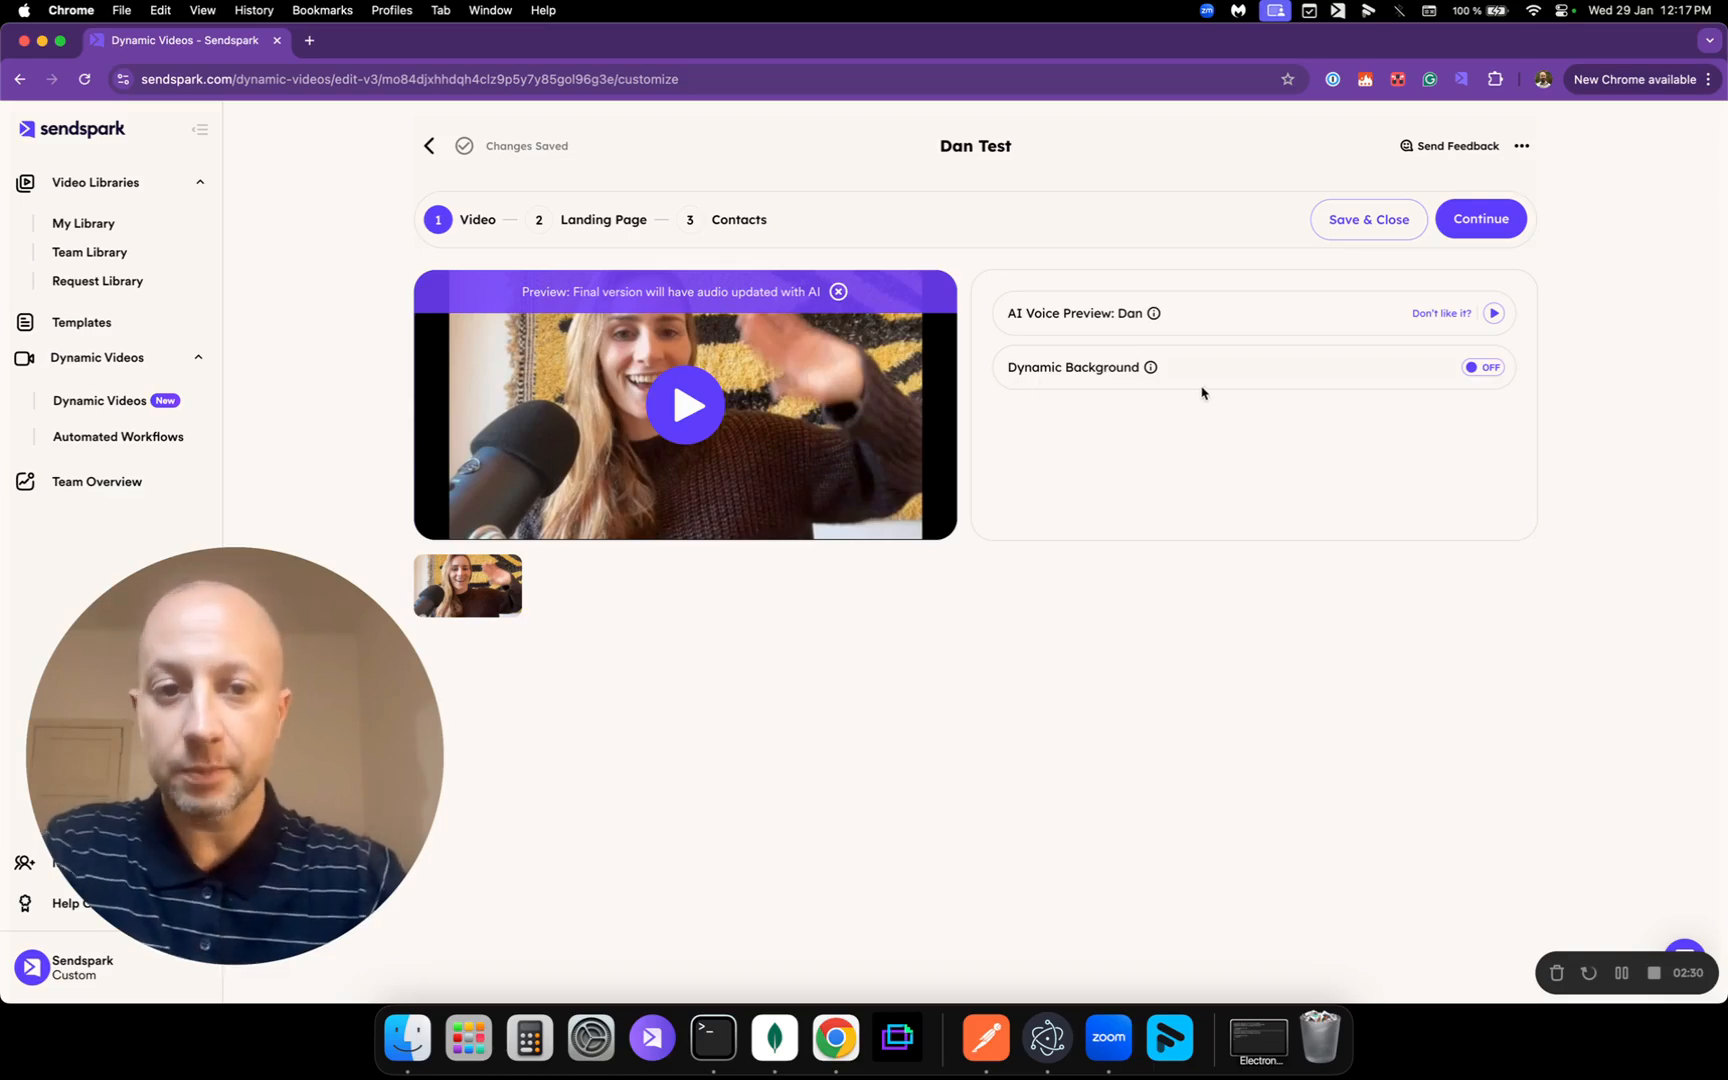
{"action": "left_click", "coordinate": [1483, 370]}
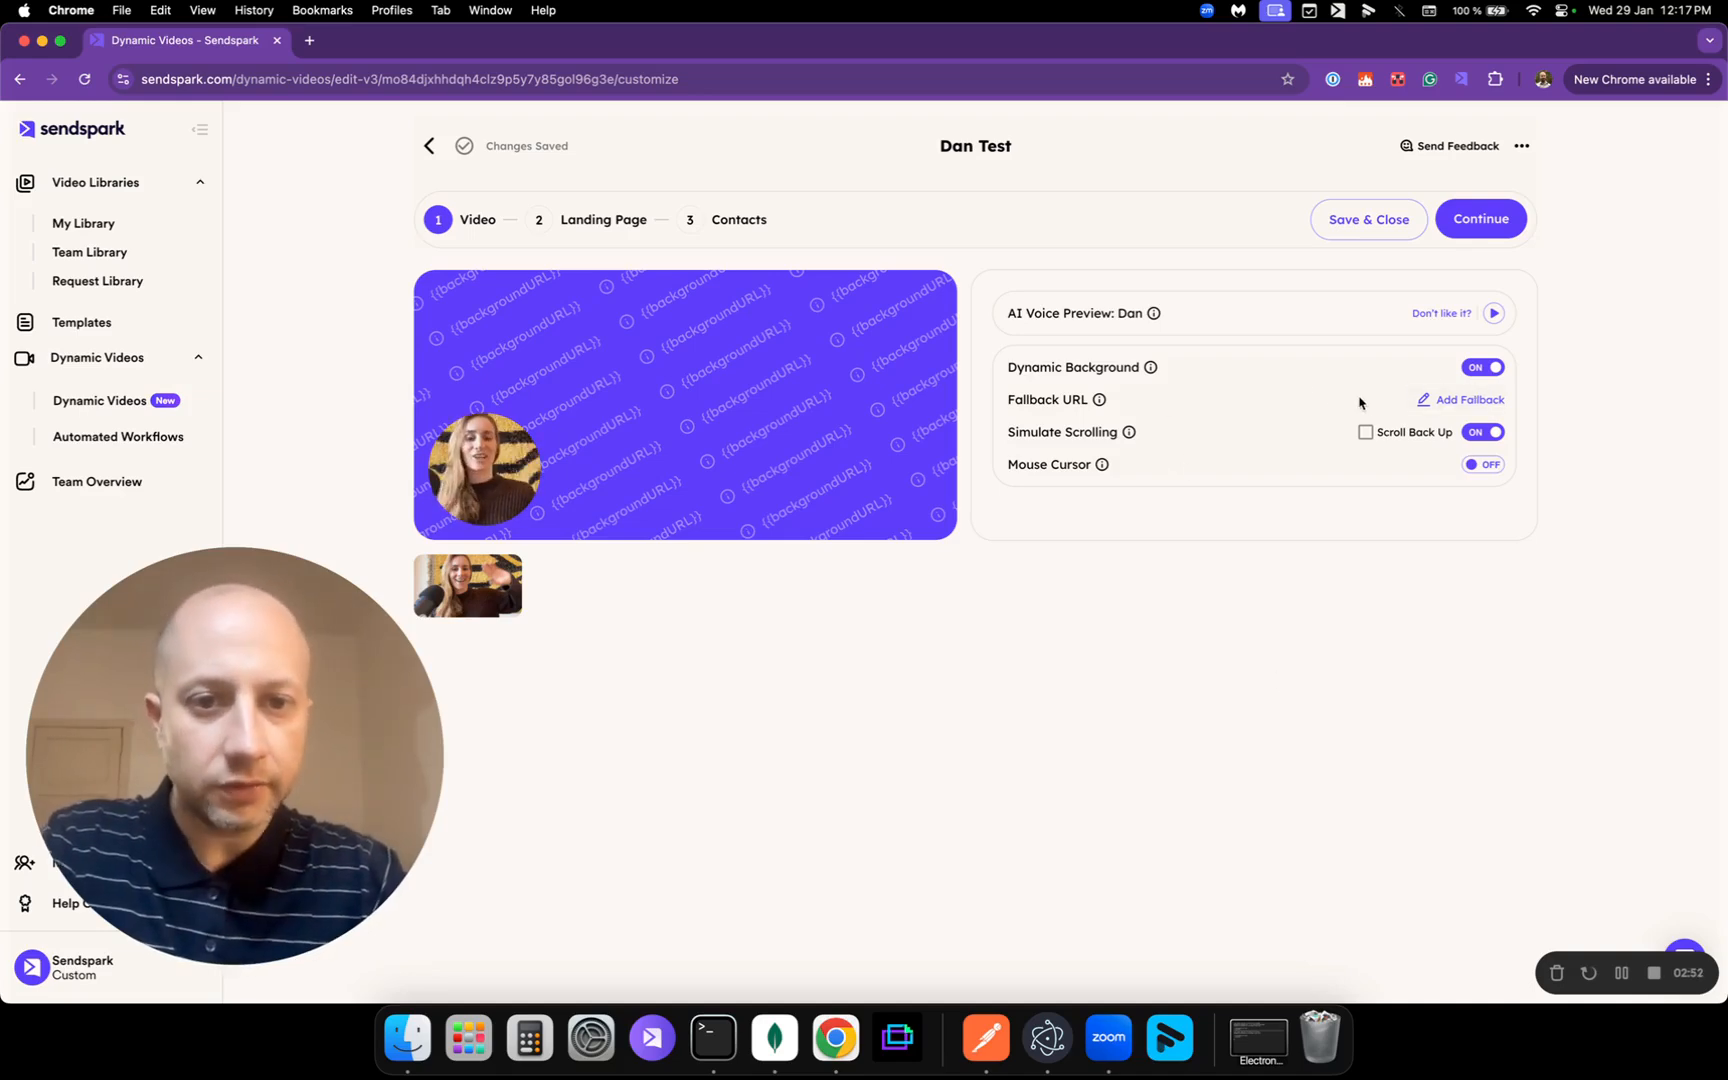
{"action": "left_click", "coordinate": [1445, 402]}
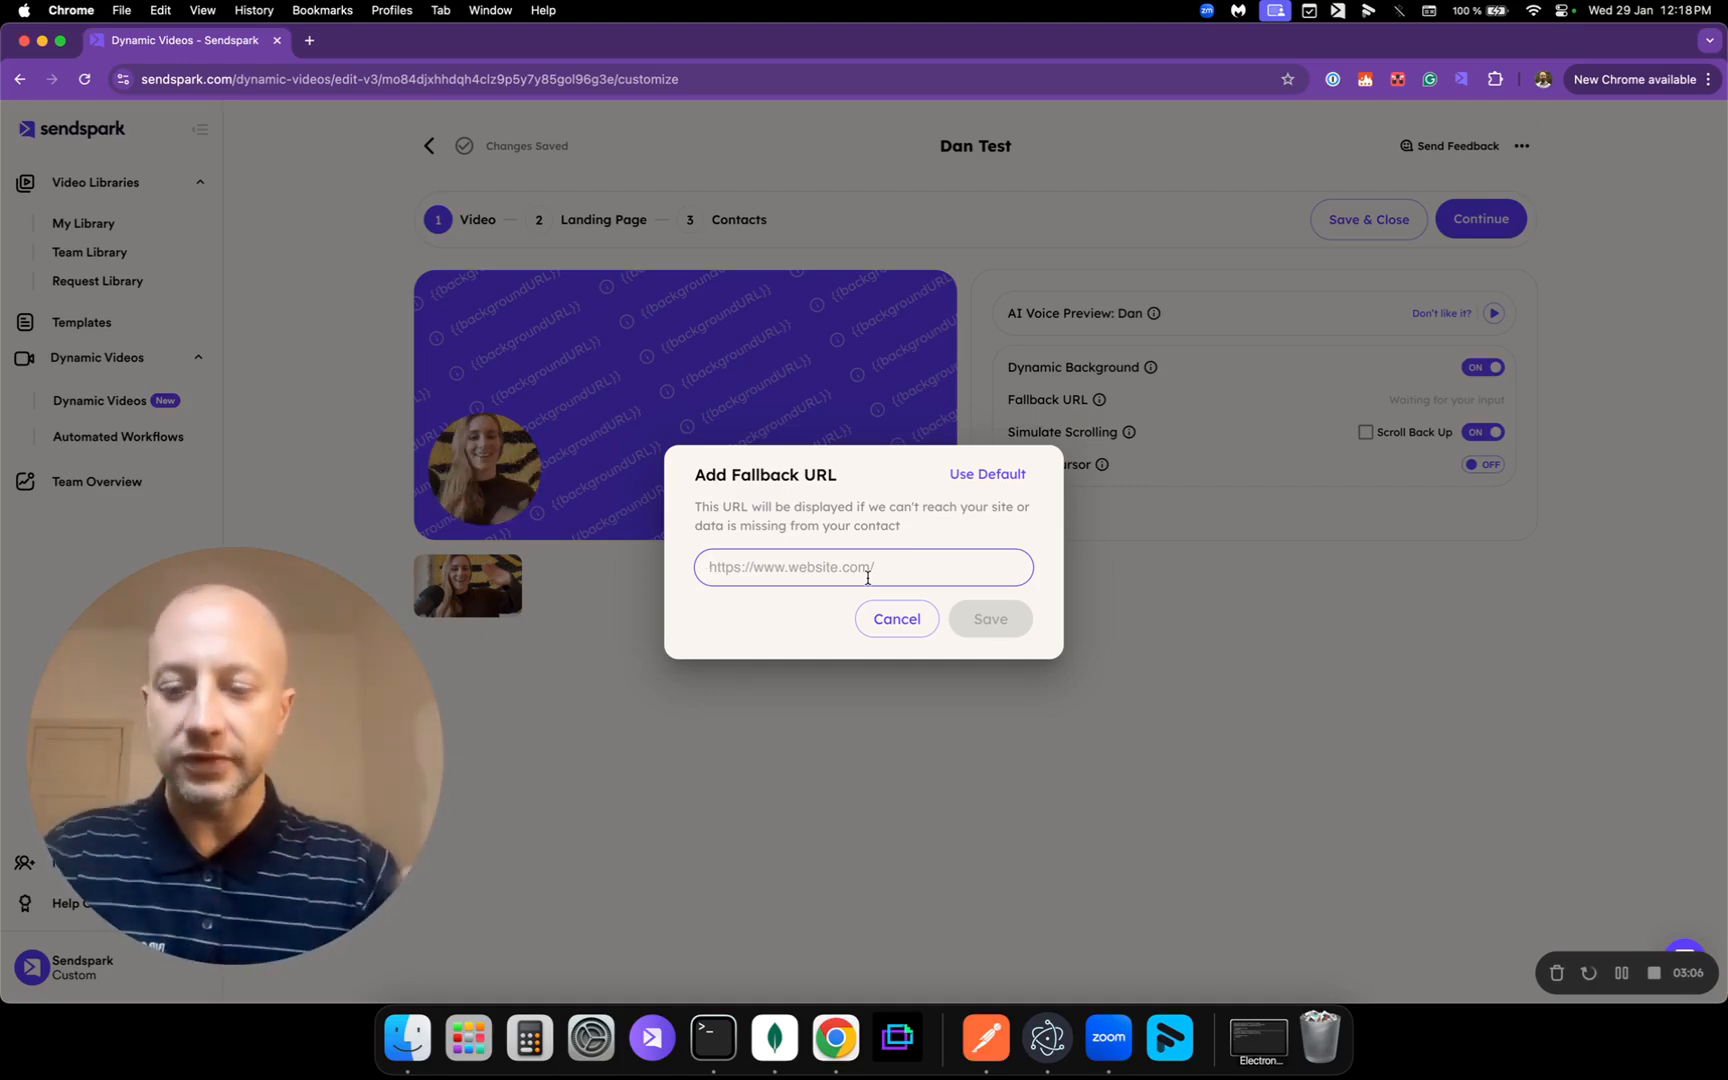
{"action": "type", "text": "www"}
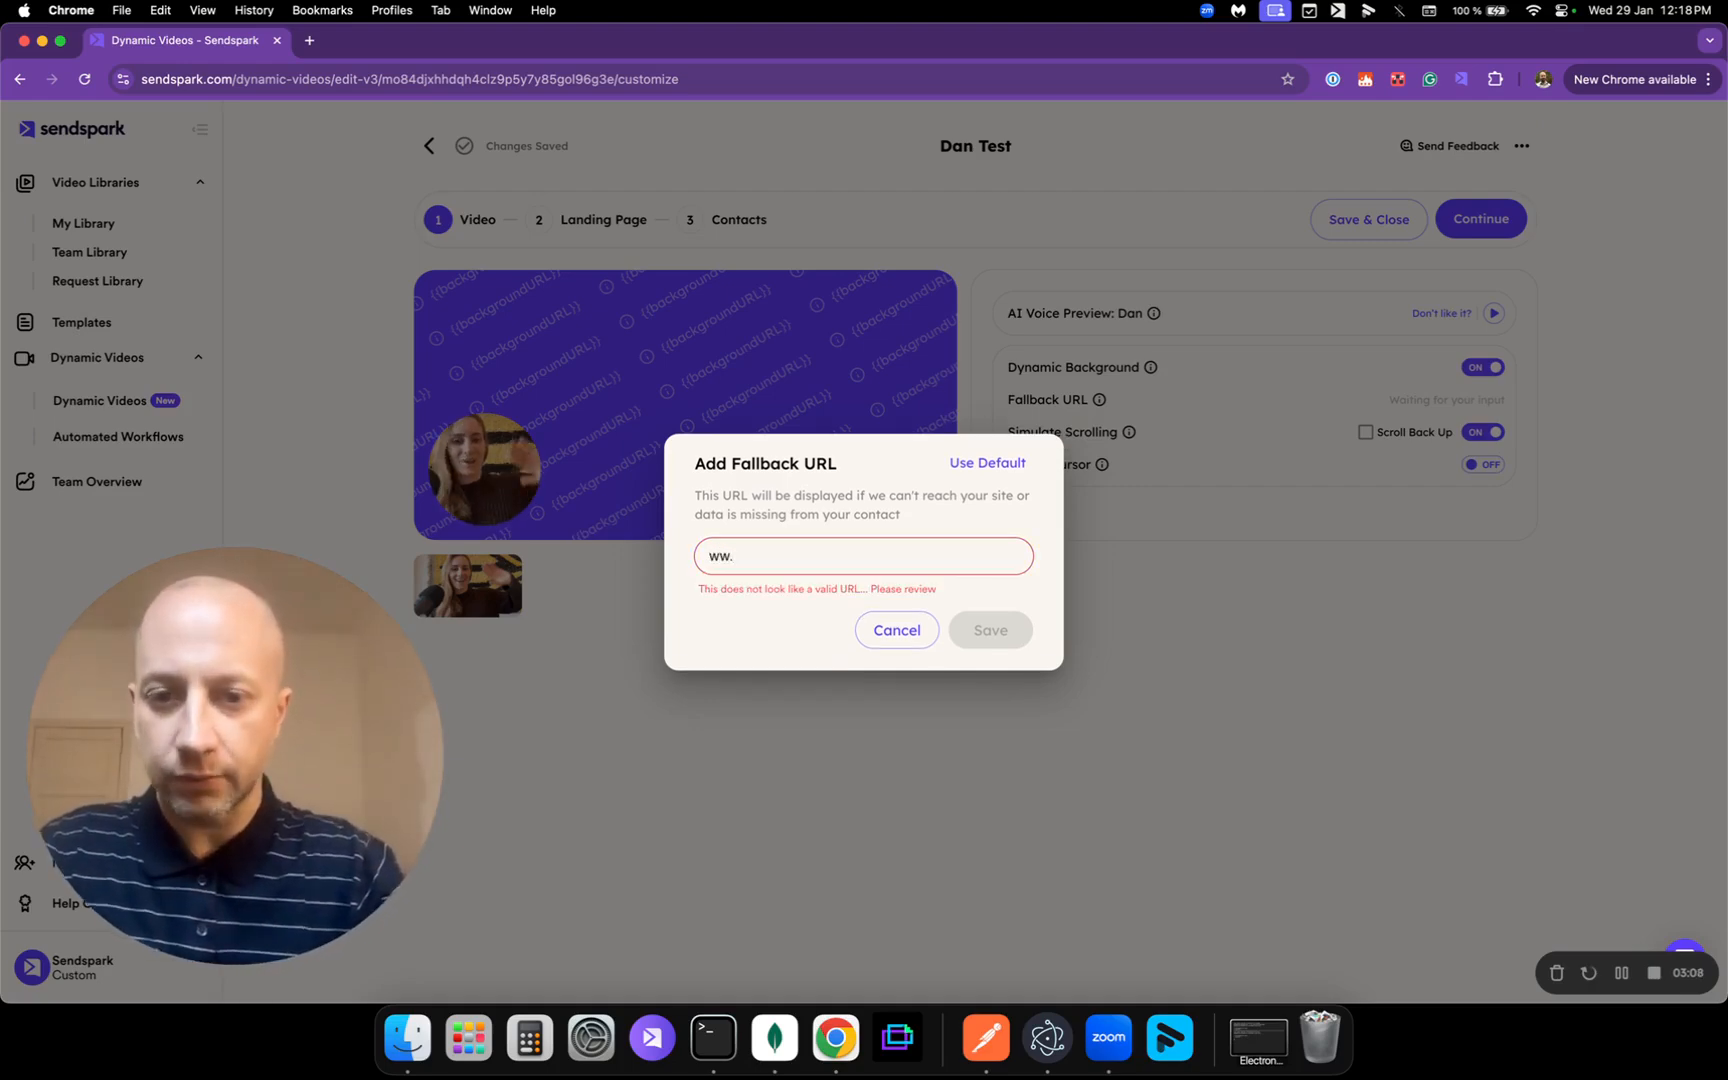
{"action": "type", "text": ".s"}
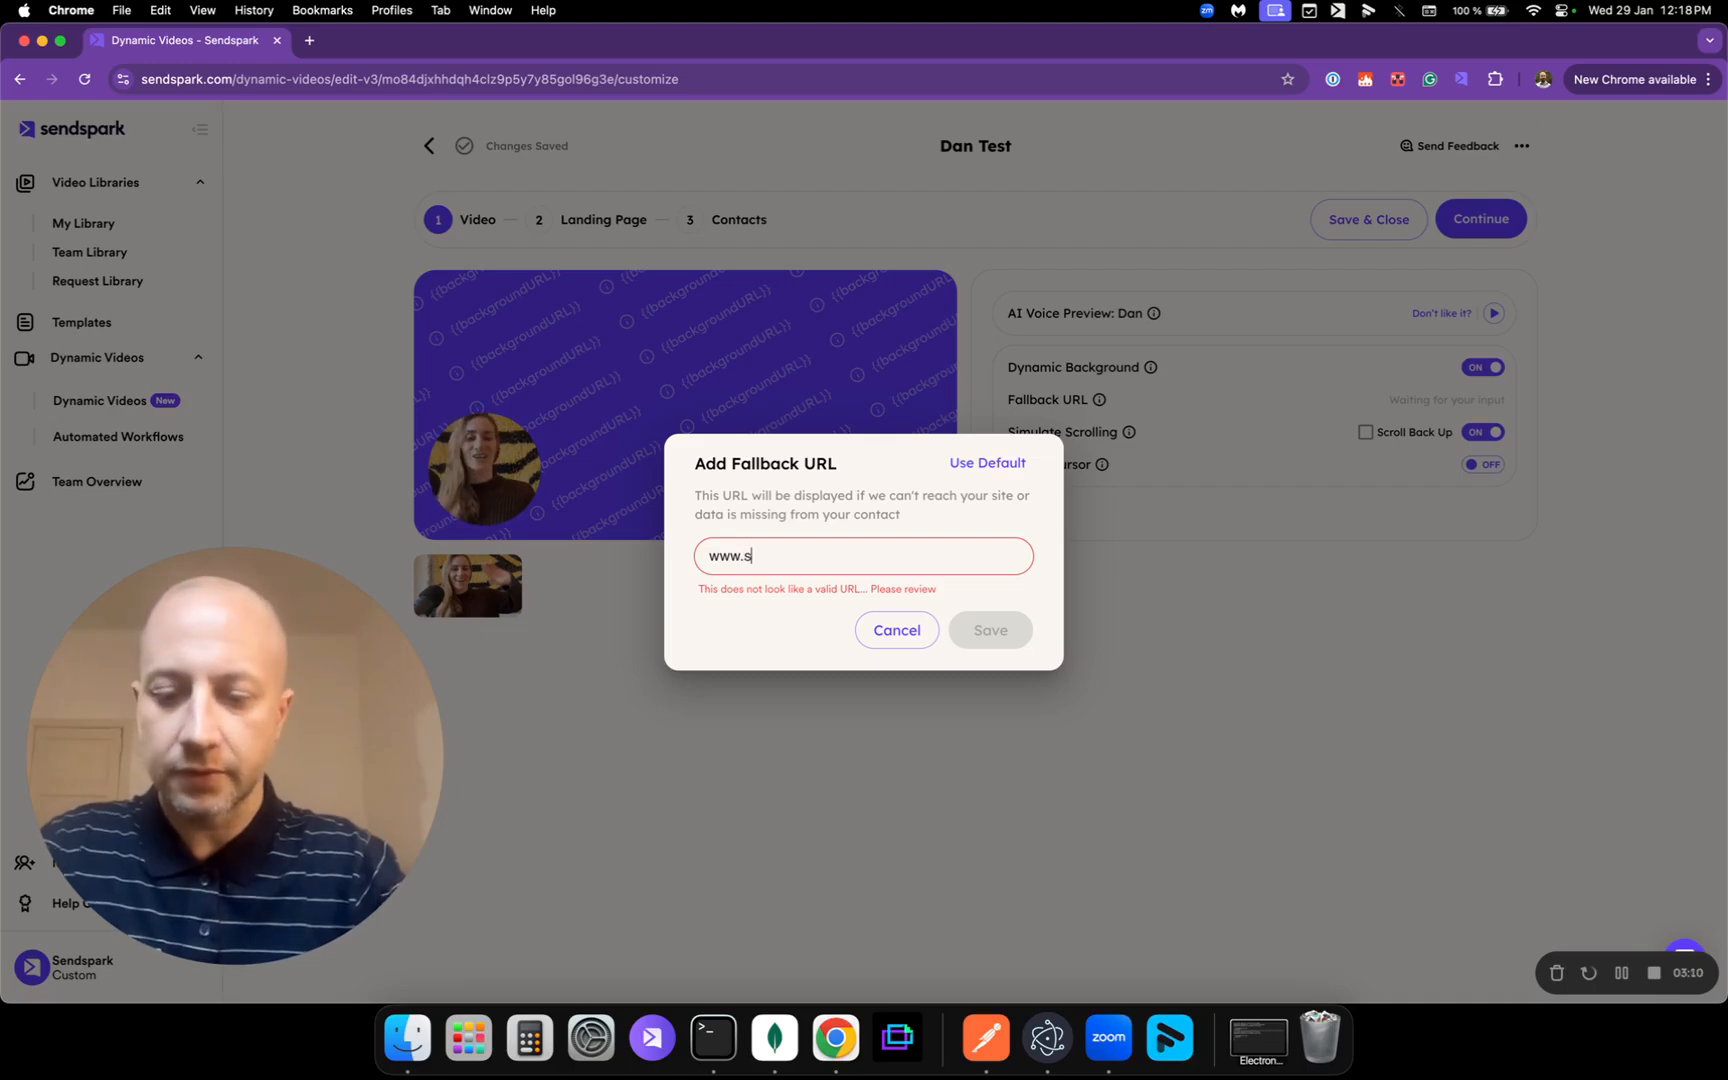
{"action": "type", "text": "endspark.com"}
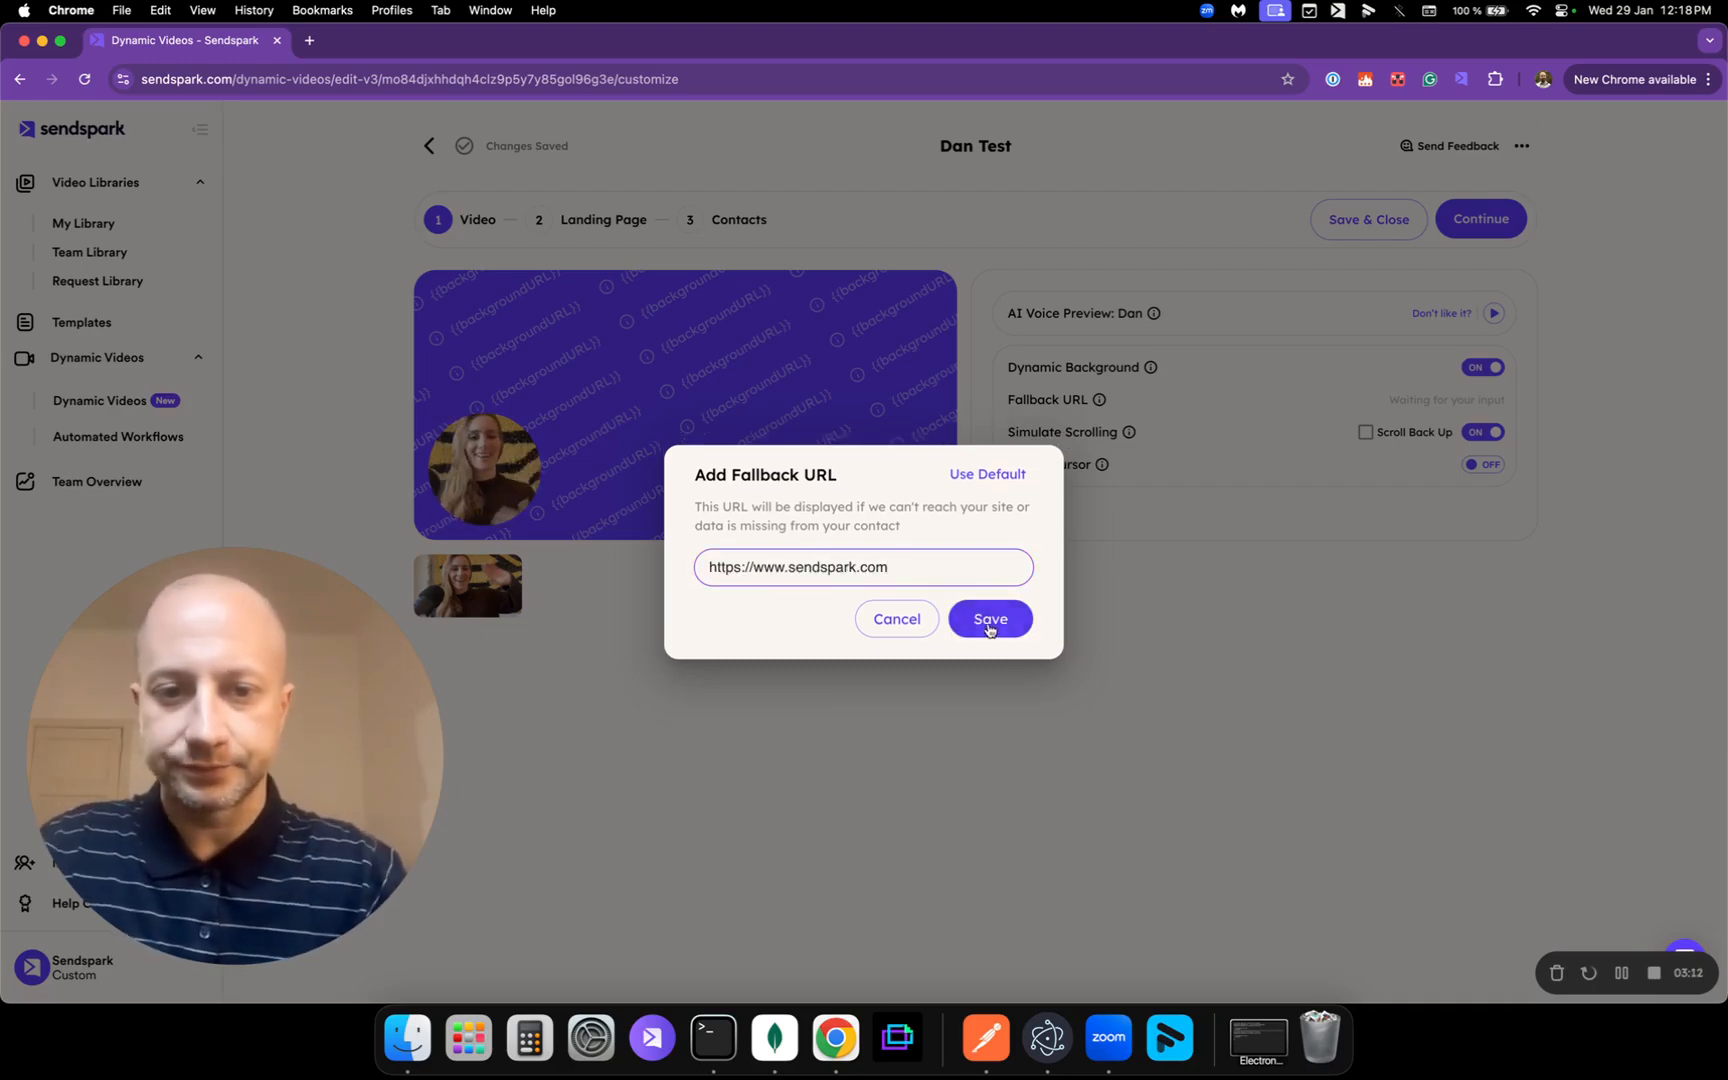
{"action": "left_click", "coordinate": [987, 624]}
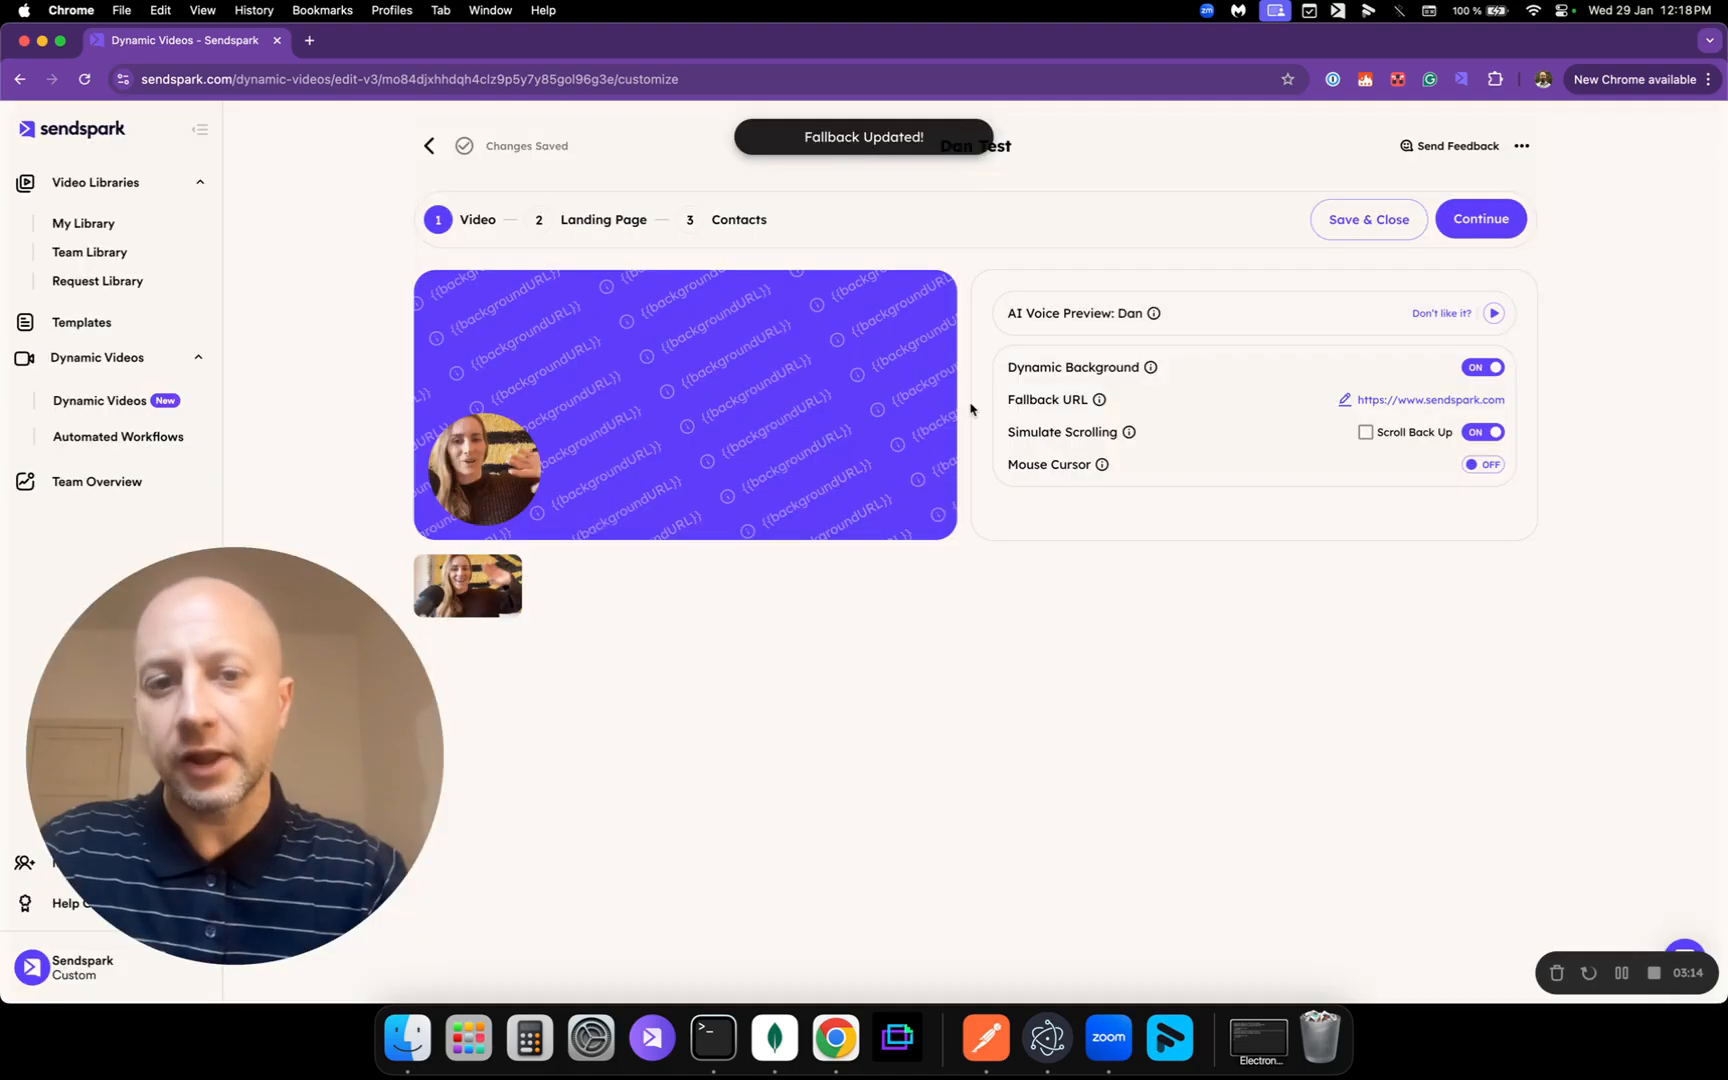
Step: Check Scroll Back Up for the simulated scrolling and switch Mouse Cursor on
{"action": "left_click_drag", "start_coordinate": [254, 740], "coordinate": [299, 663]}
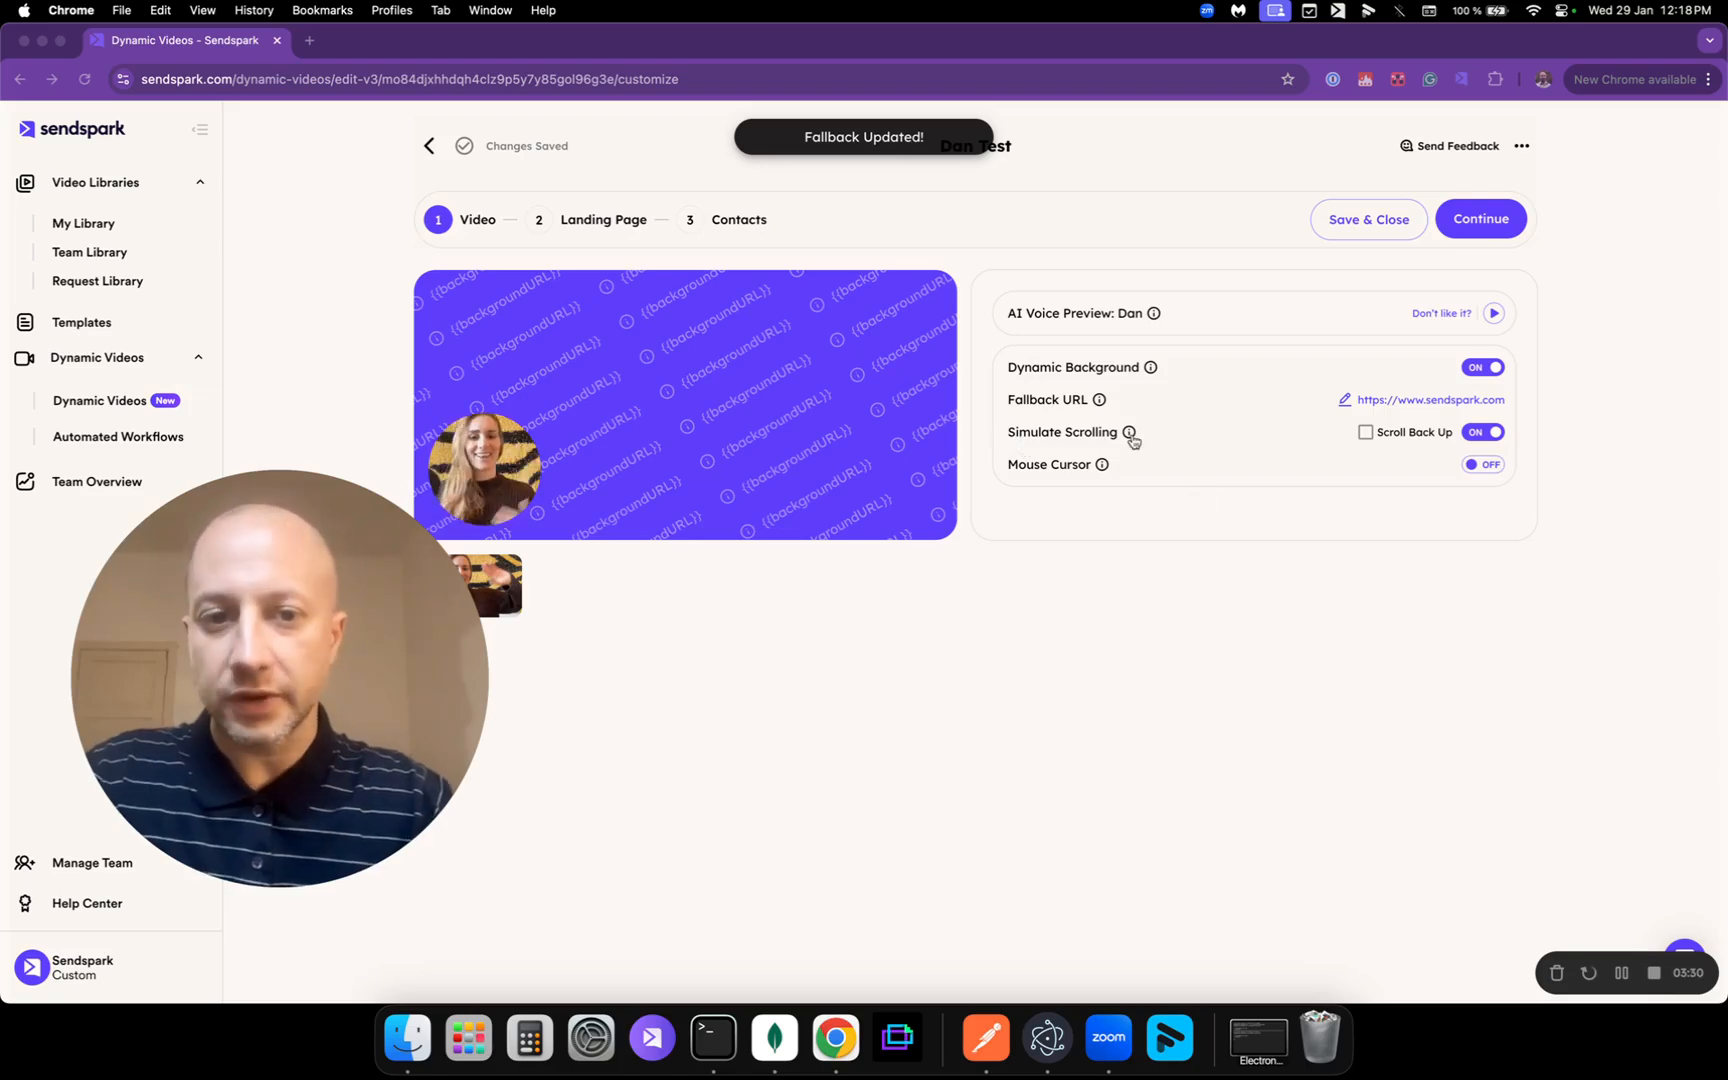
{"action": "mouse_move", "coordinate": [1134, 434]}
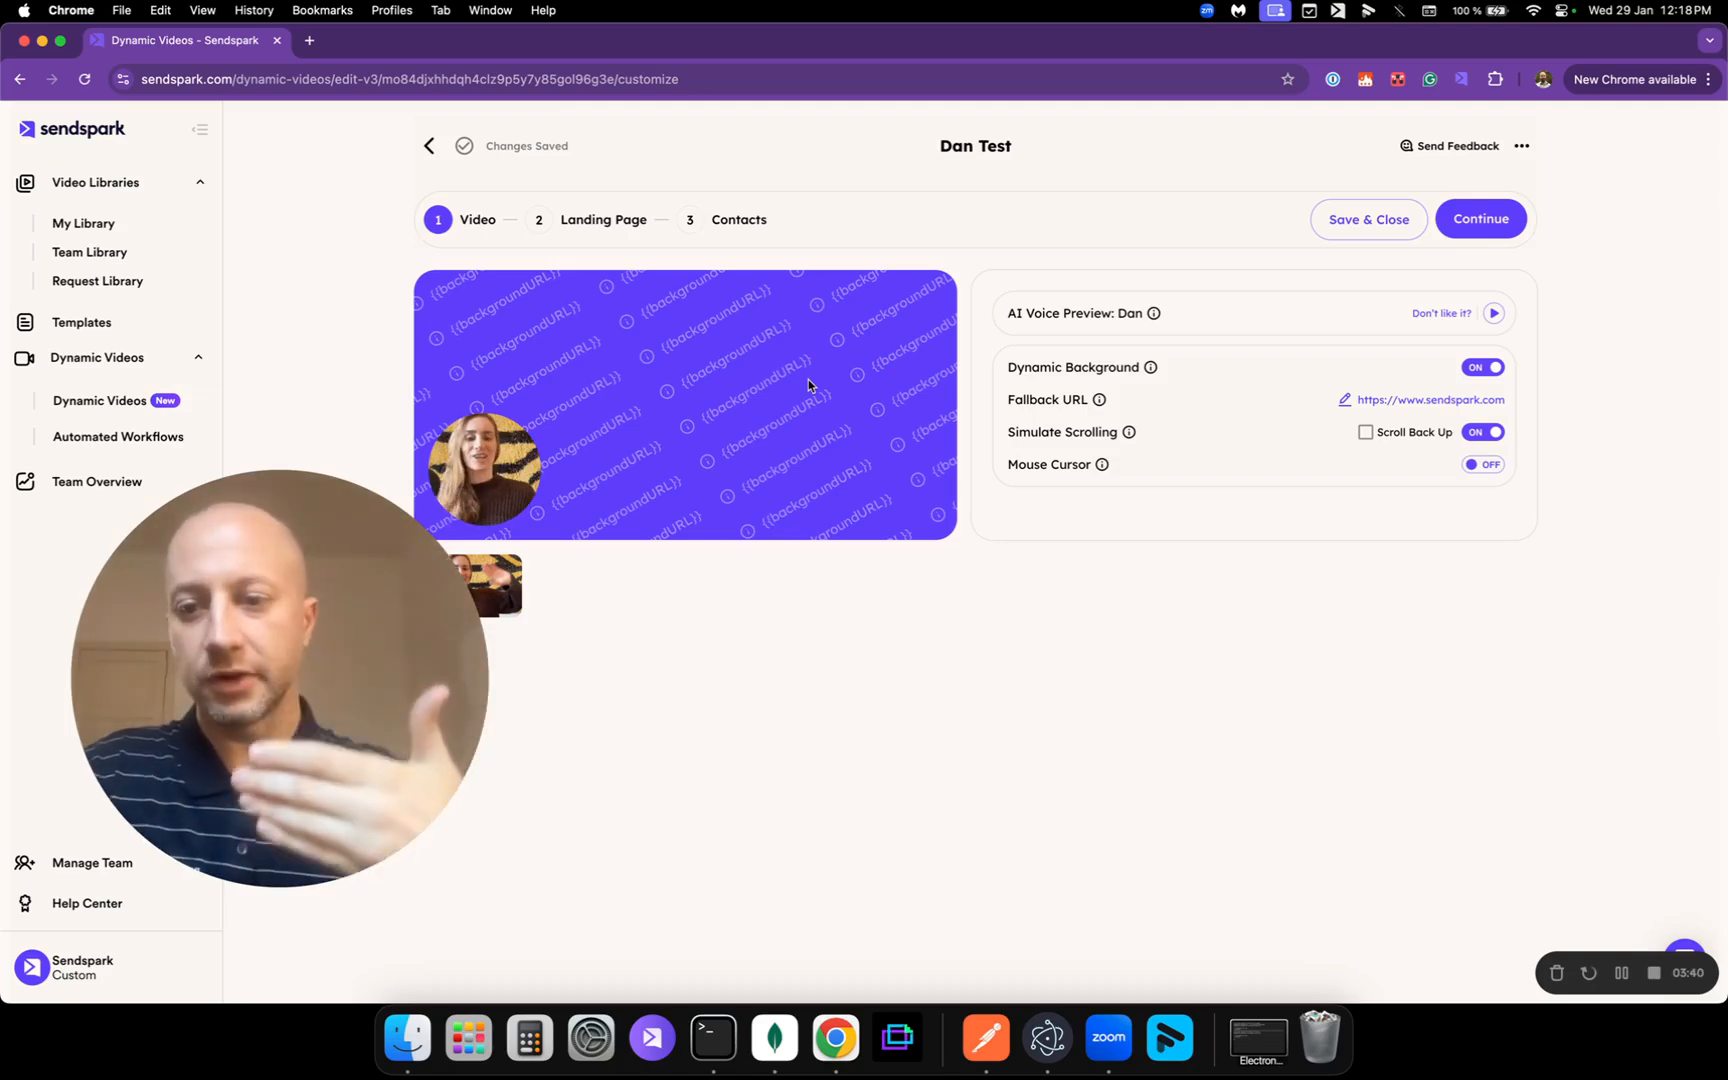
{"action": "left_click", "coordinate": [1366, 433]}
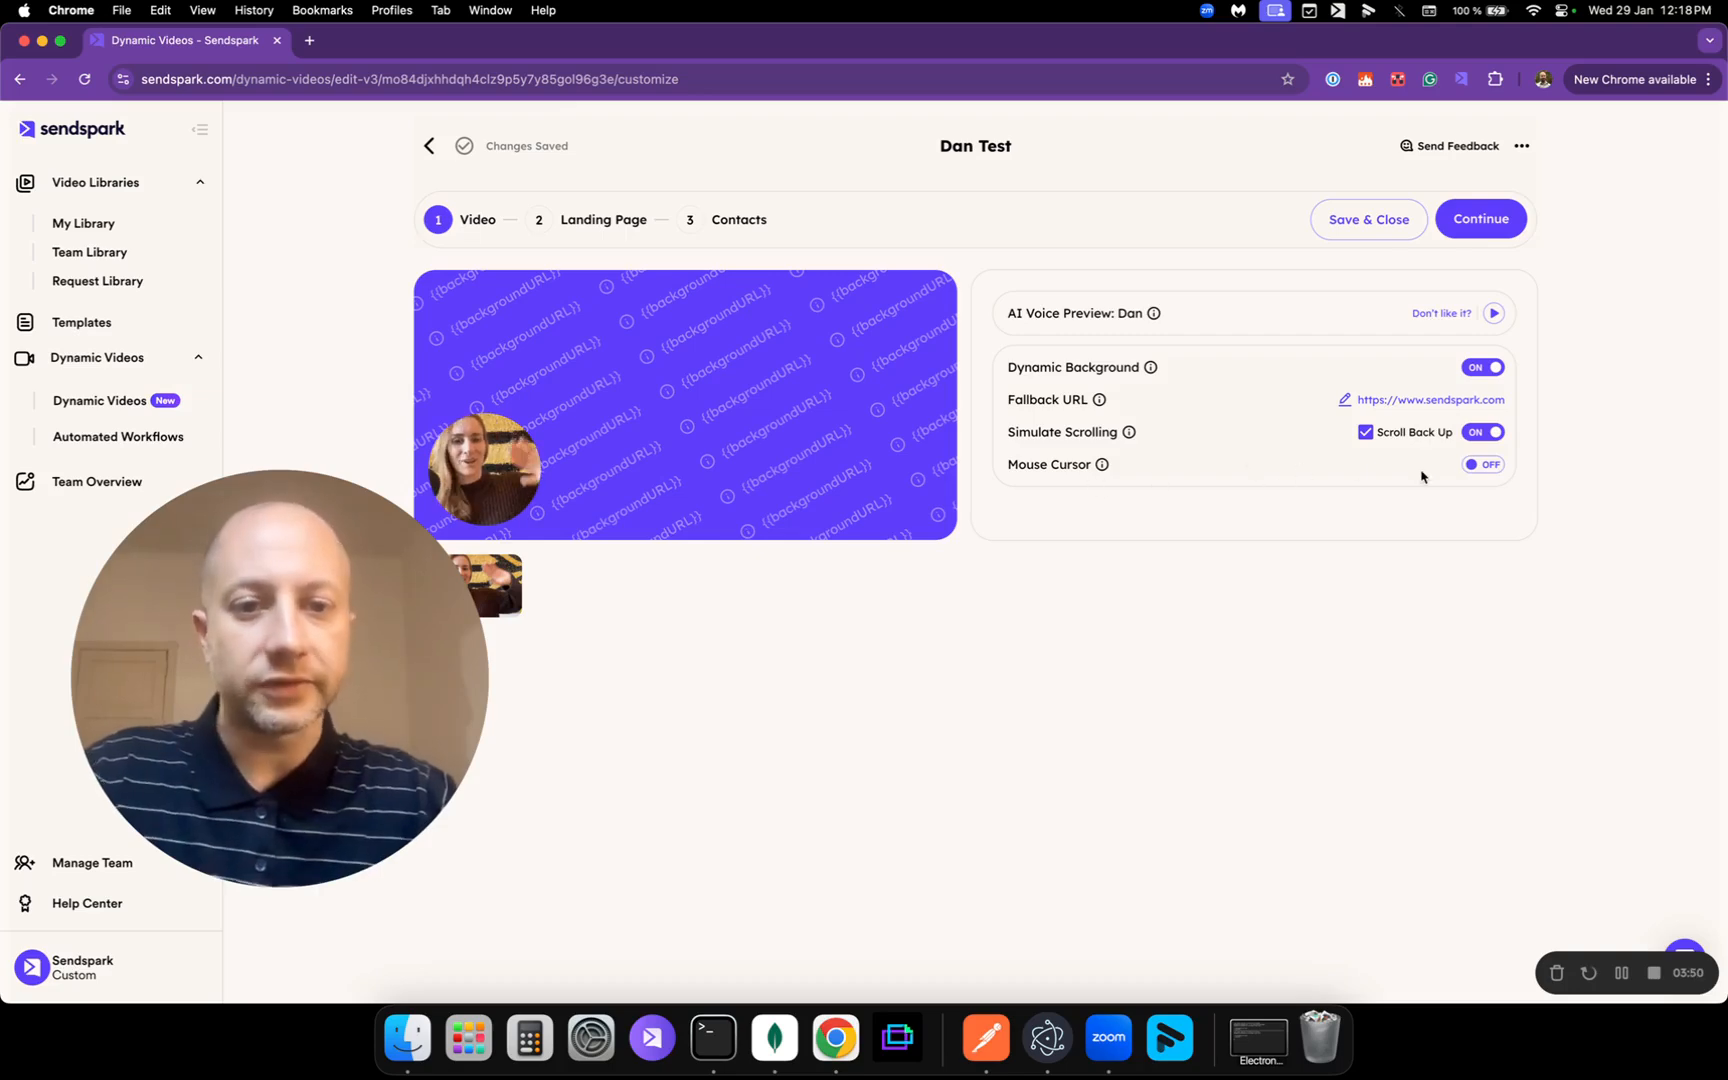
{"action": "left_click", "coordinate": [1483, 466]}
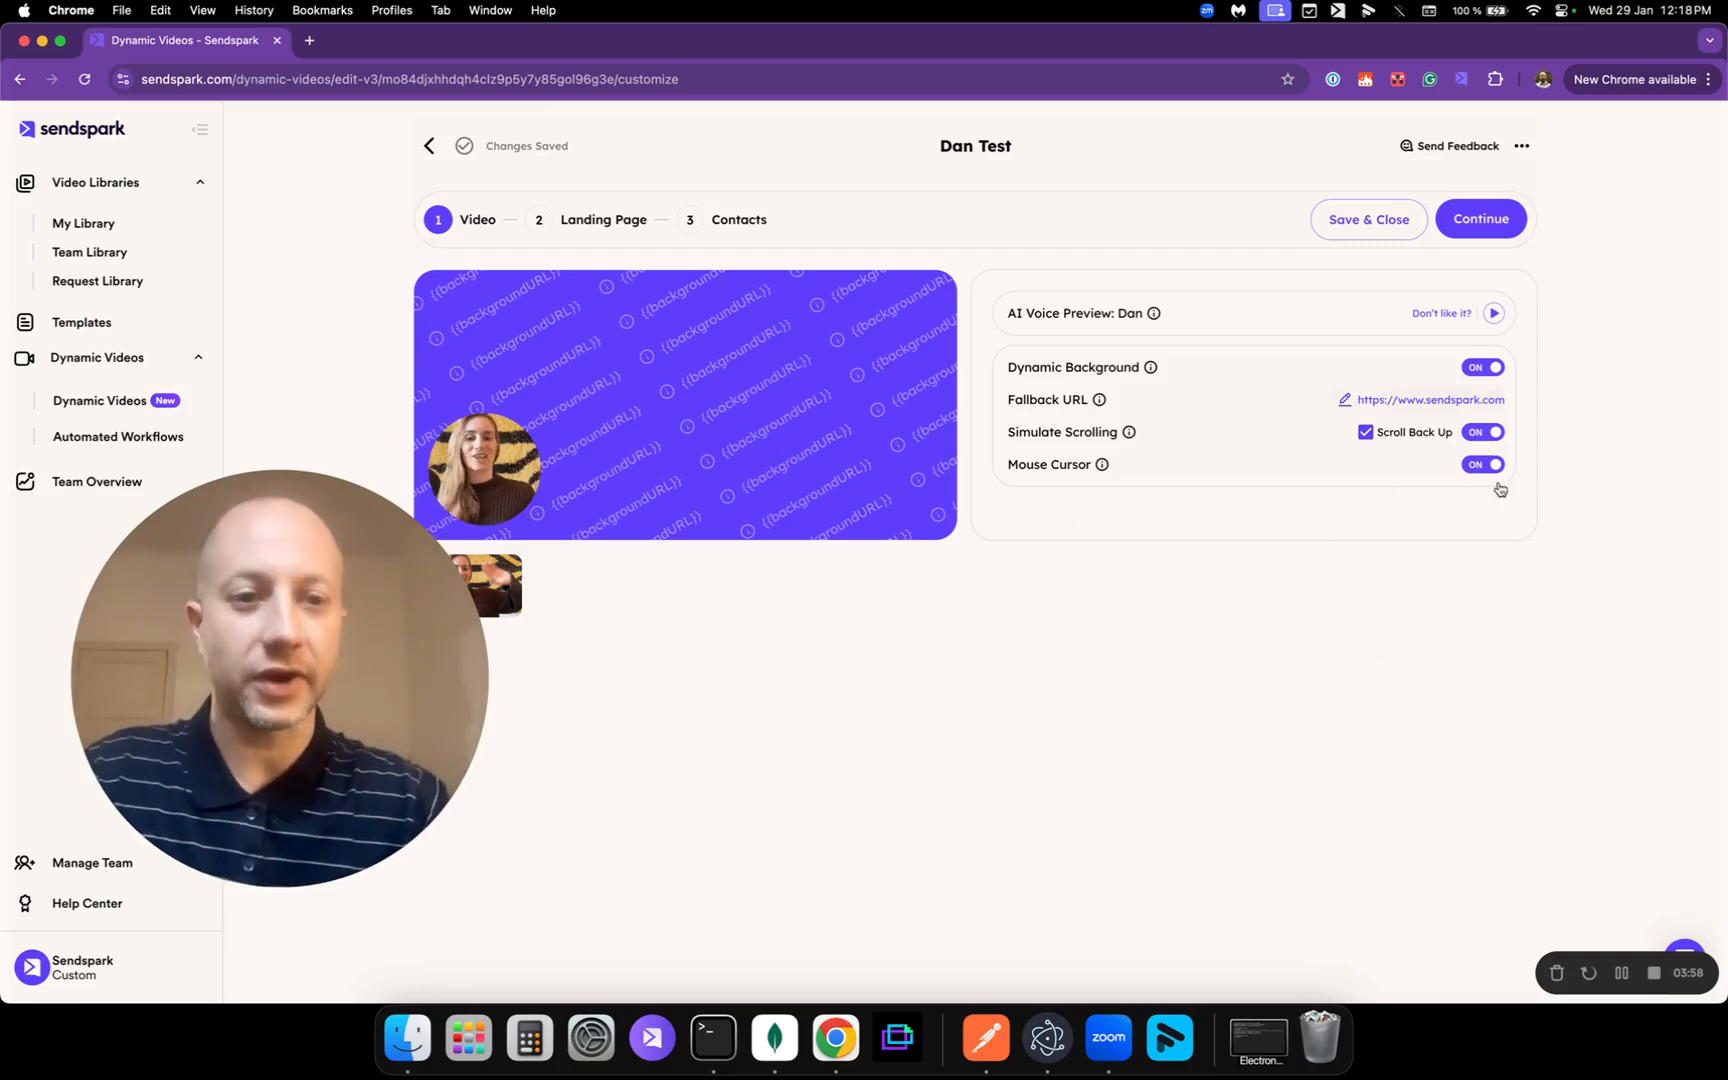
Step: Continue to the Landing Page step and look over its empty header, message and call-to-action
{"action": "left_click", "coordinate": [1505, 212]}
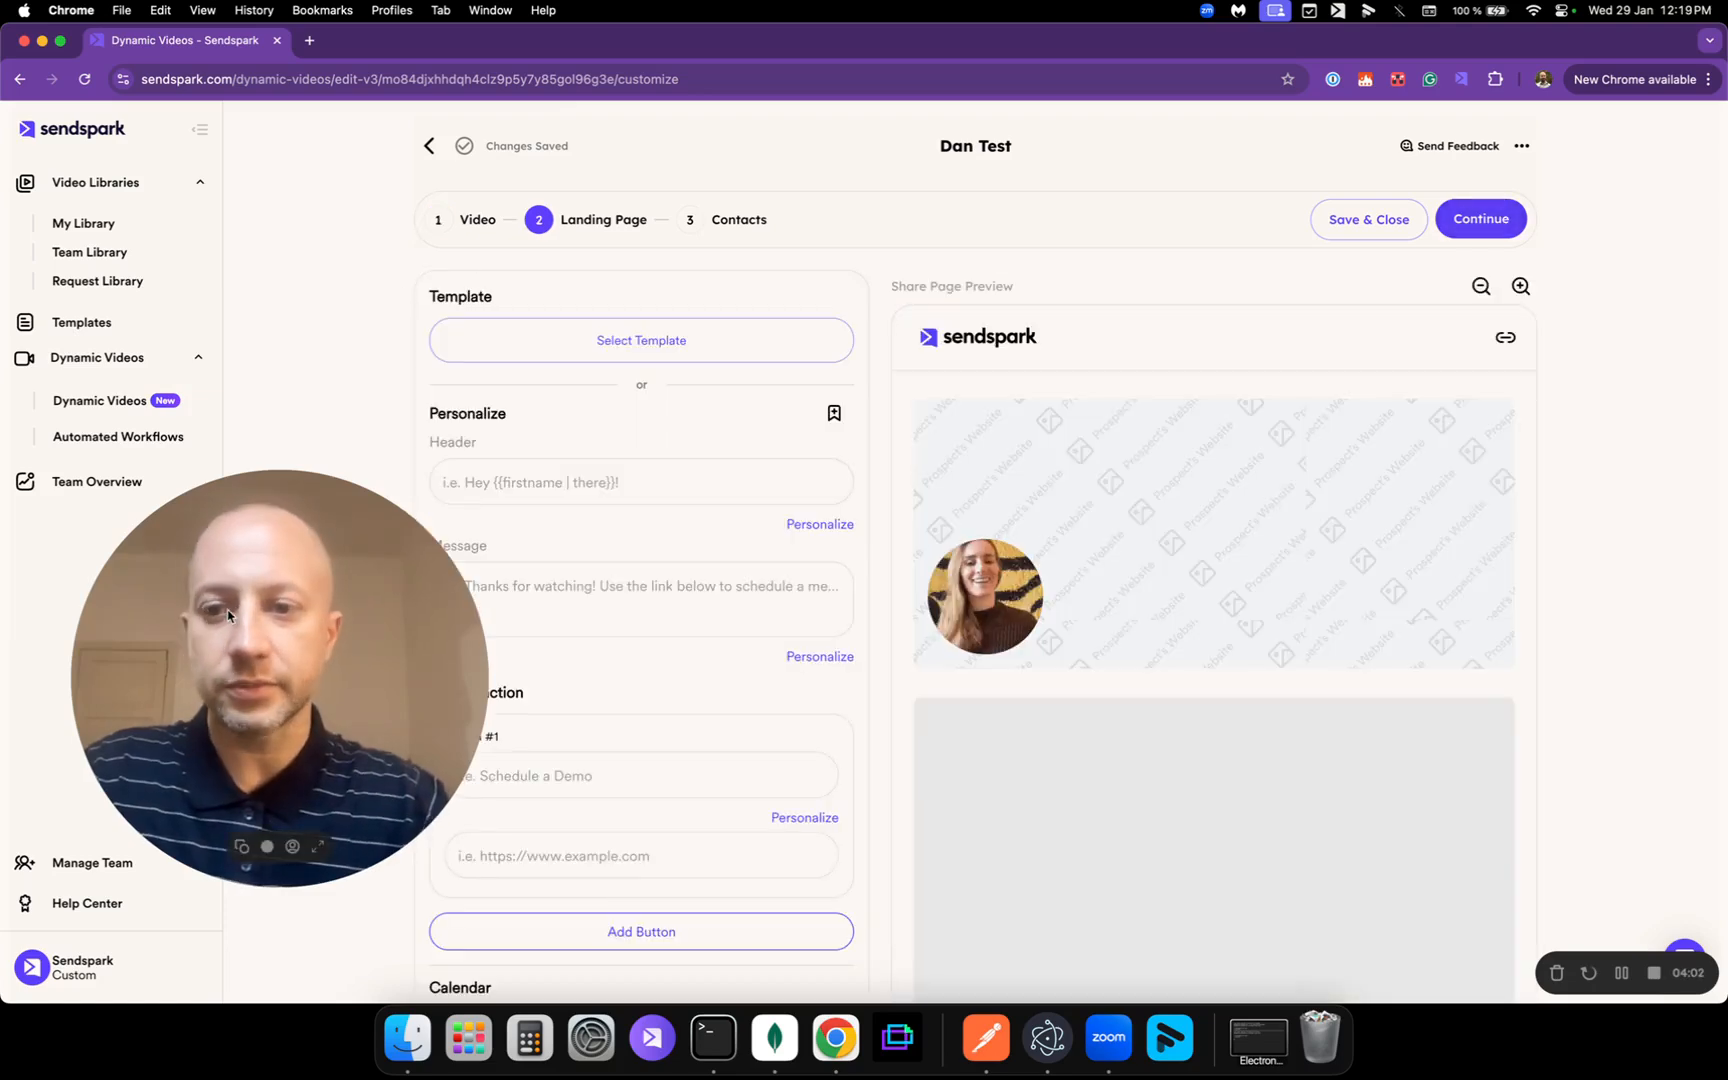
{"action": "left_click_drag", "start_coordinate": [356, 620], "coordinate": [292, 658]}
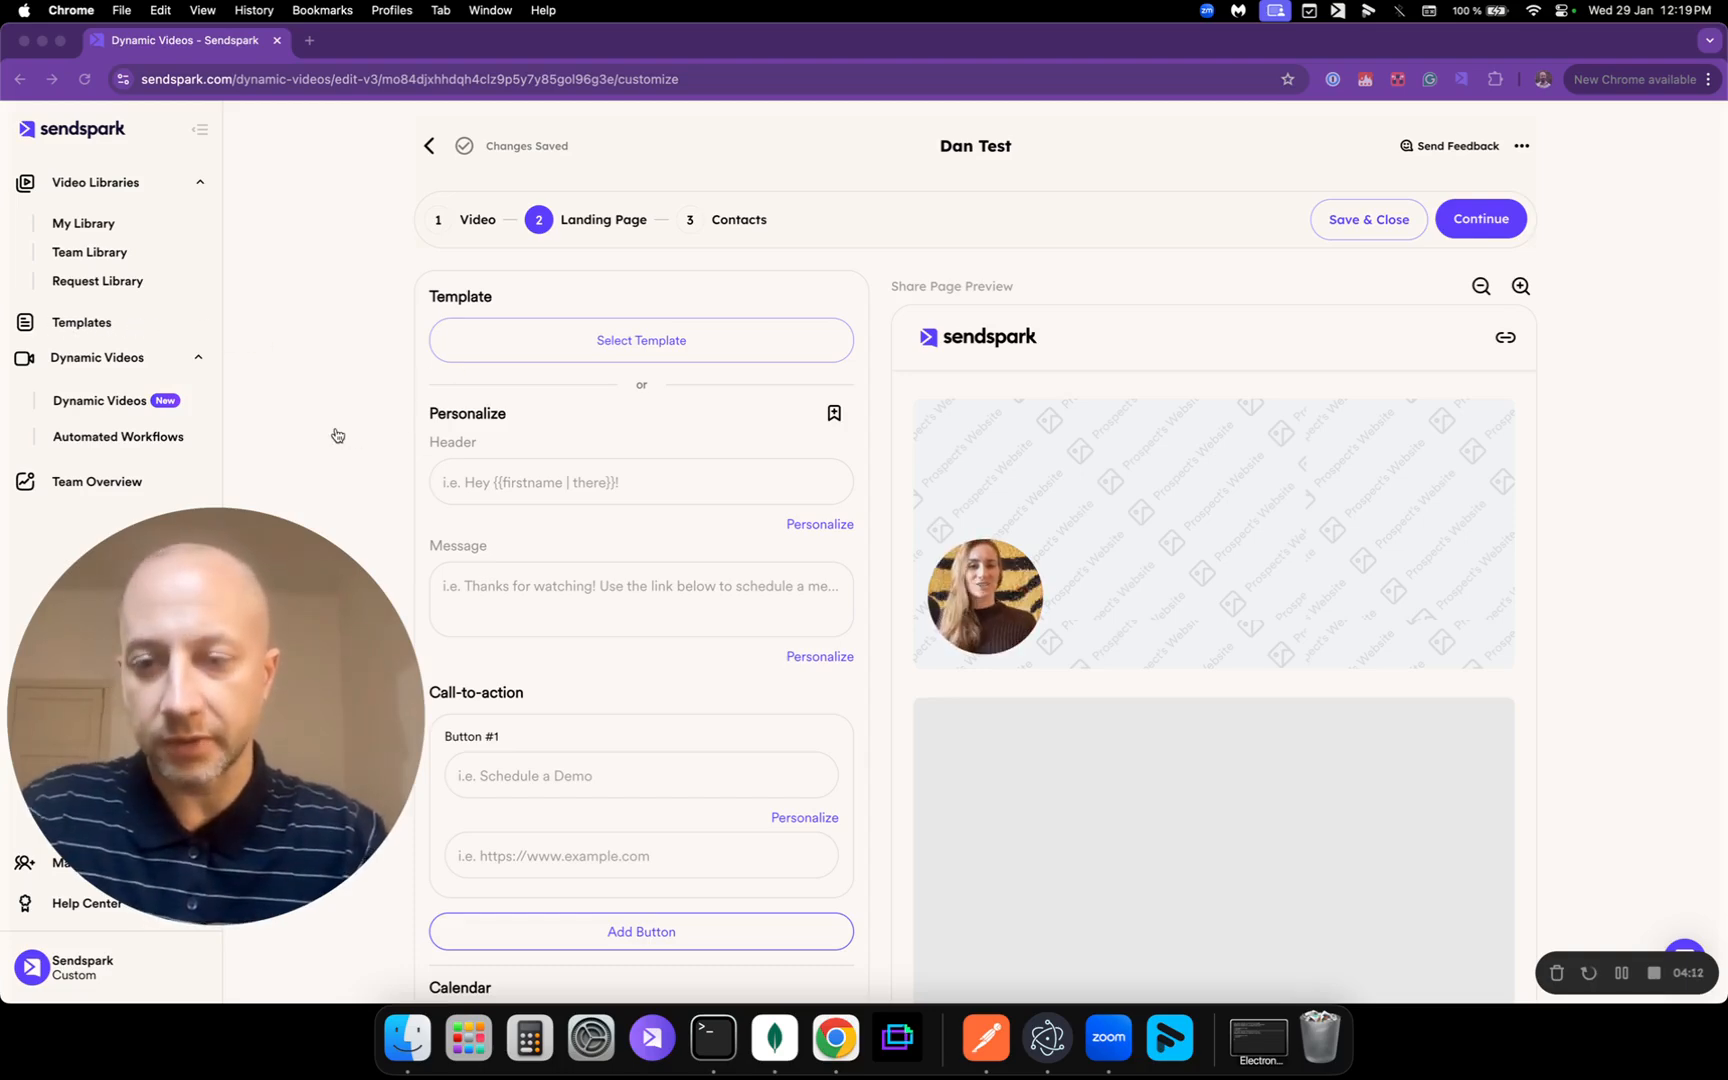
{"action": "scroll", "coordinate": [370, 417], "scroll_direction": "down", "scroll_amount": 2}
{"action": "scroll", "coordinate": [532, 356], "scroll_direction": "up", "scroll_amount": 2}
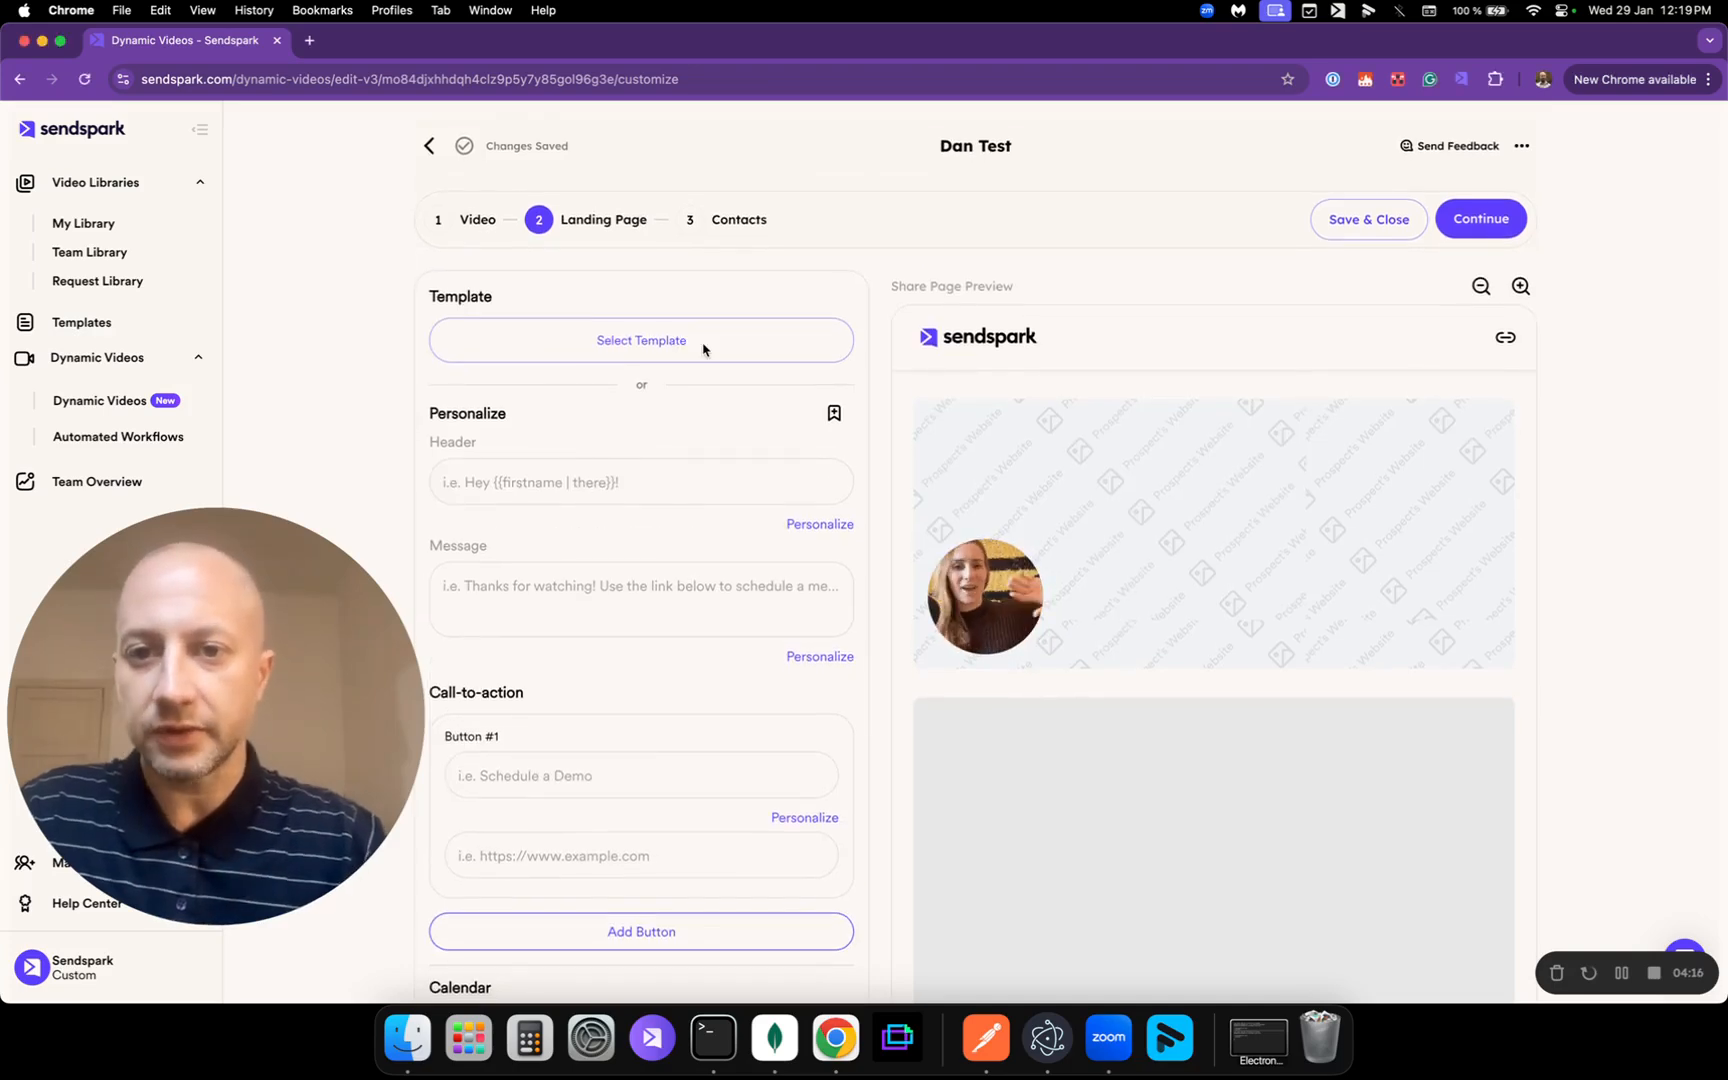
Step: Apply a saved landing page template with the pricing-page button and HubSpot calendar
{"action": "left_click", "coordinate": [670, 344]}
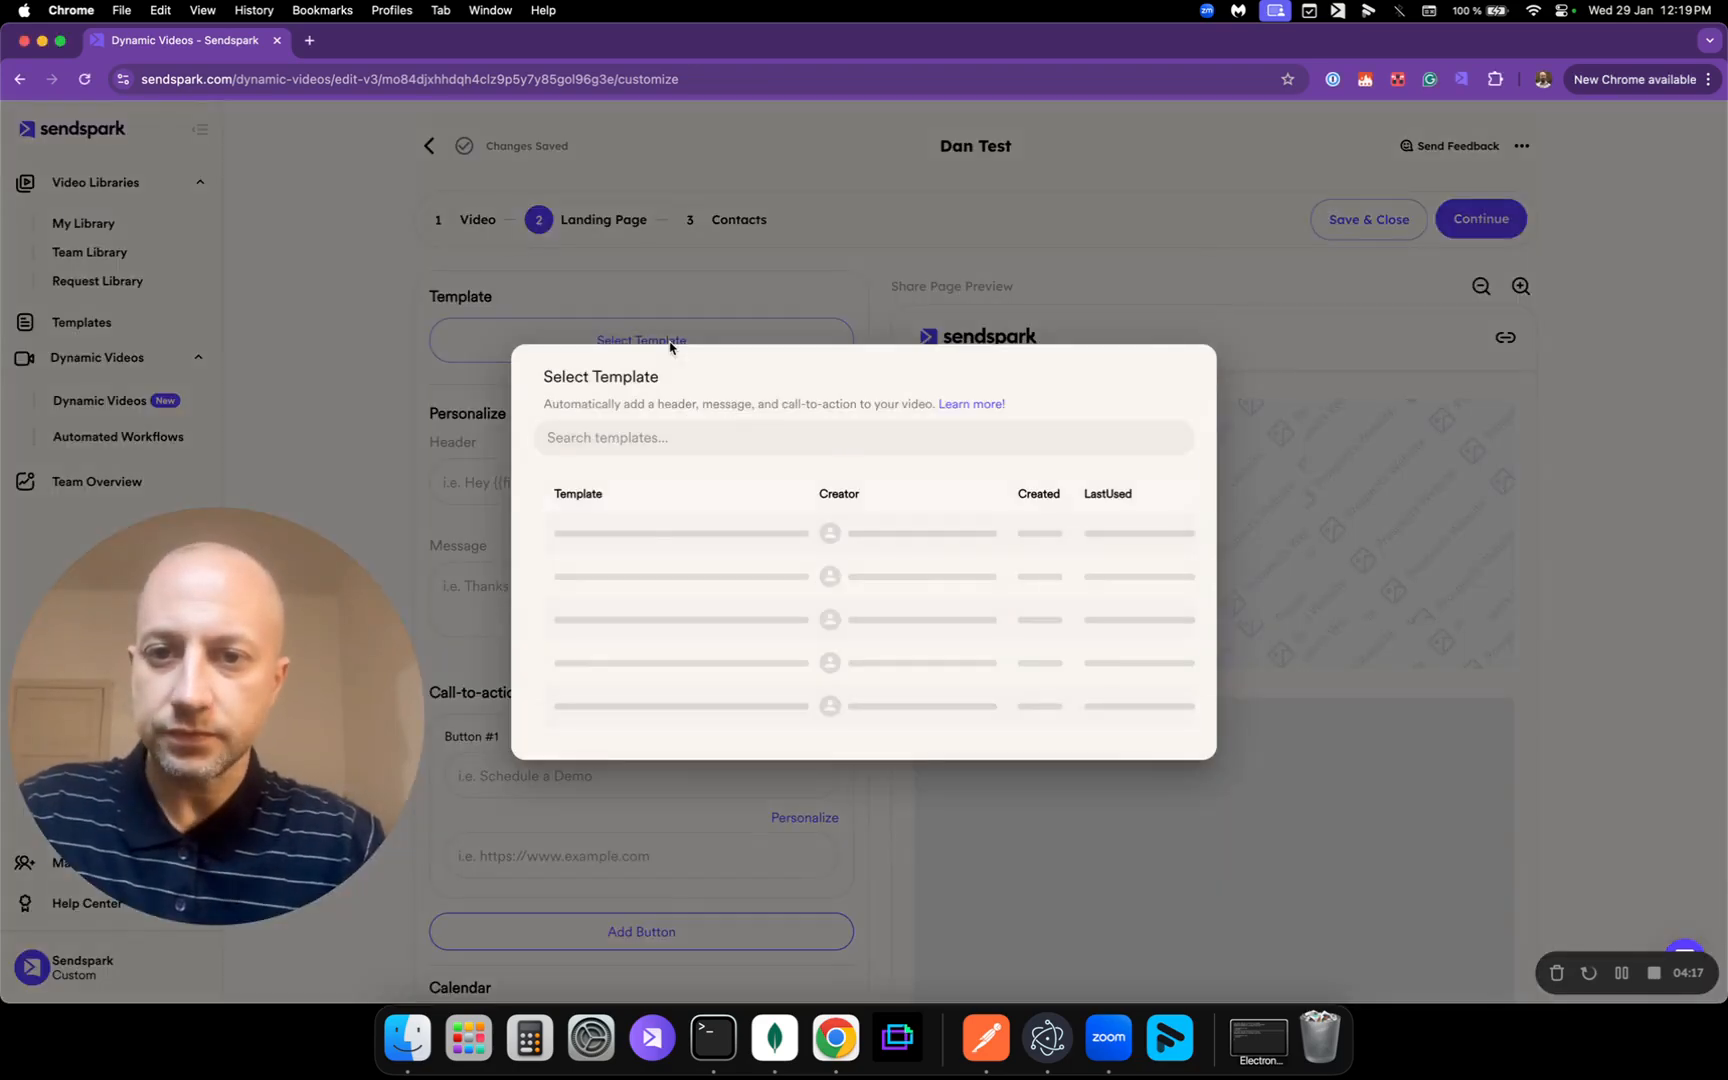
{"action": "type", "text": "dan"}
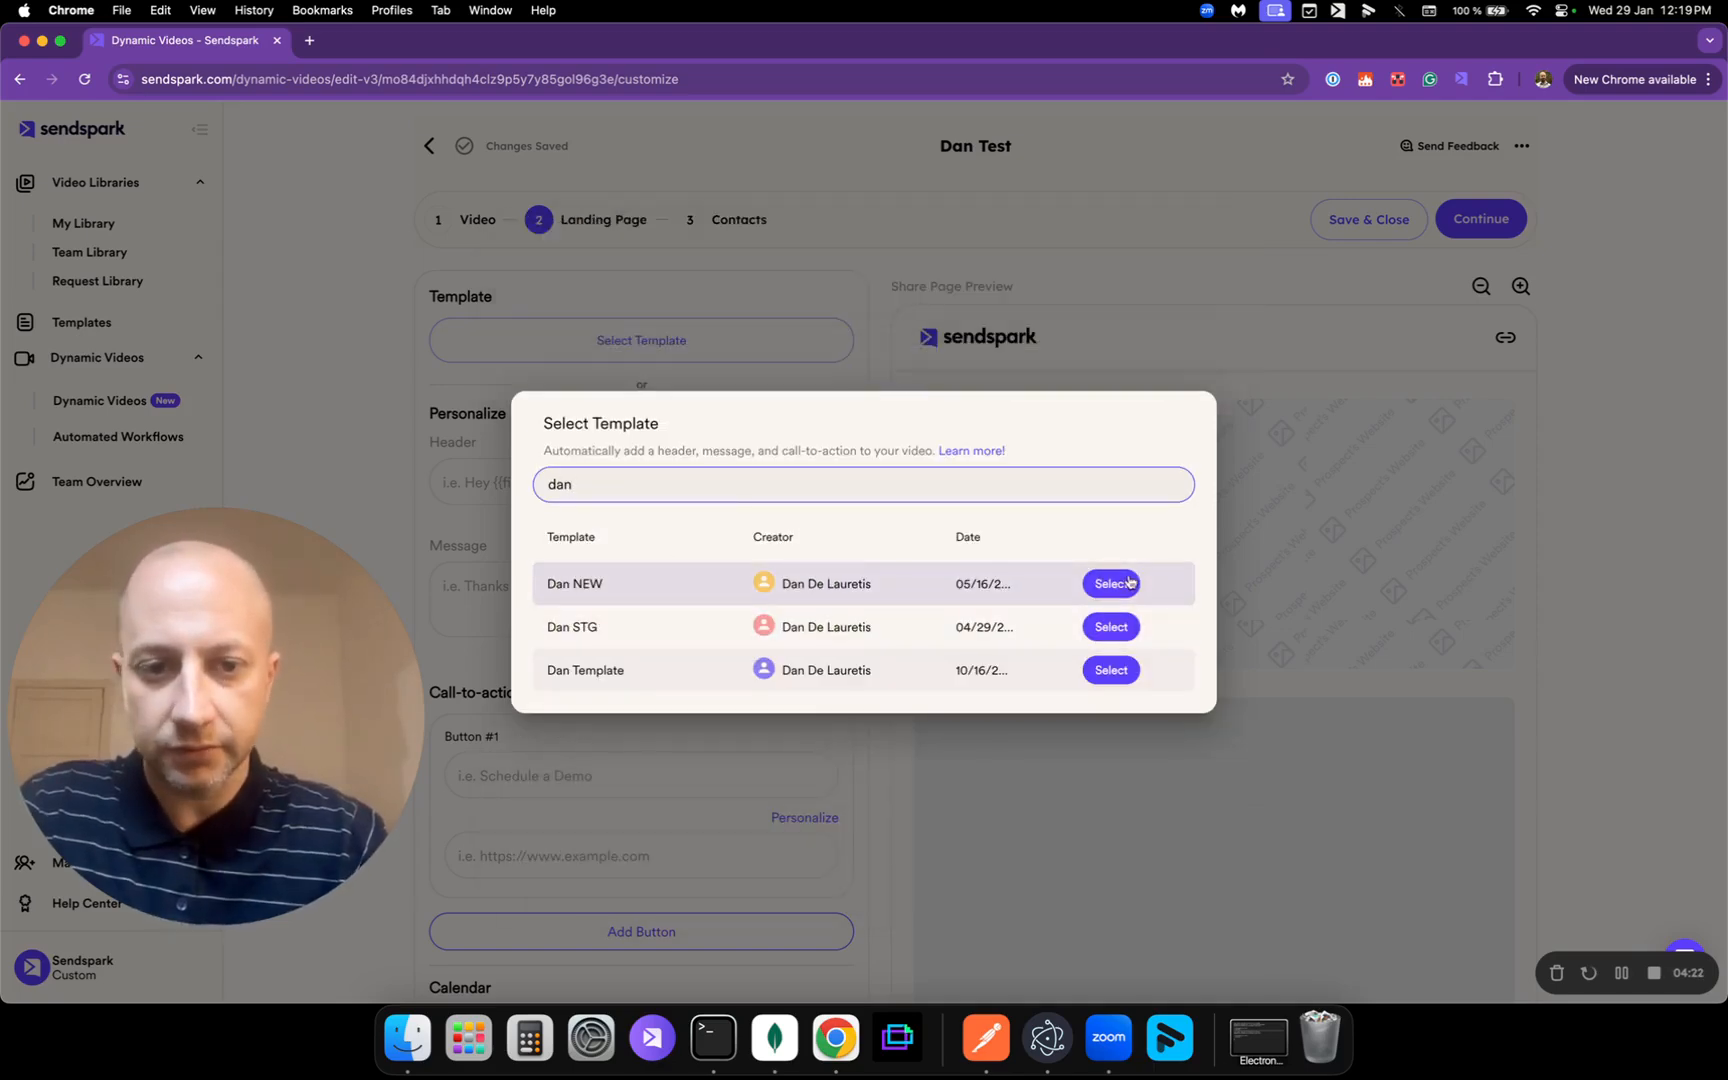
{"action": "left_click", "coordinate": [1111, 583]}
{"action": "scroll", "coordinate": [787, 386], "scroll_direction": "down", "scroll_amount": 3}
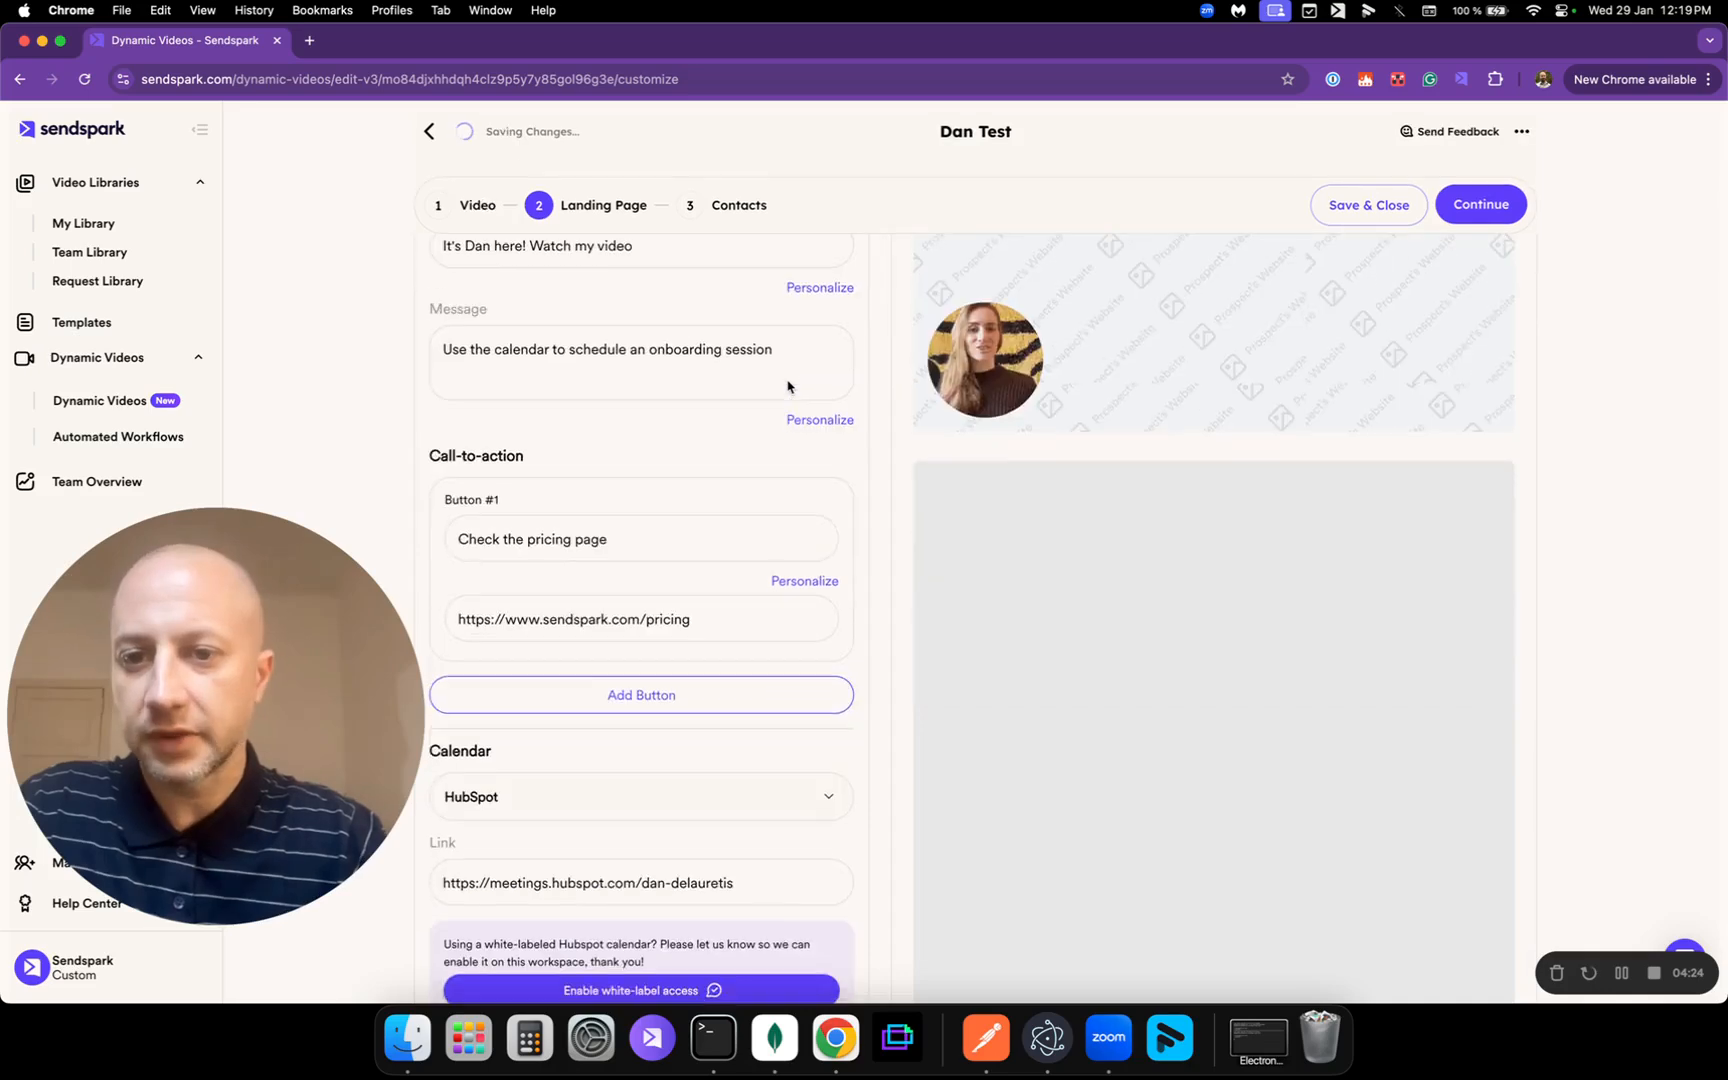
{"action": "scroll", "coordinate": [787, 386], "scroll_direction": "up", "scroll_amount": 3}
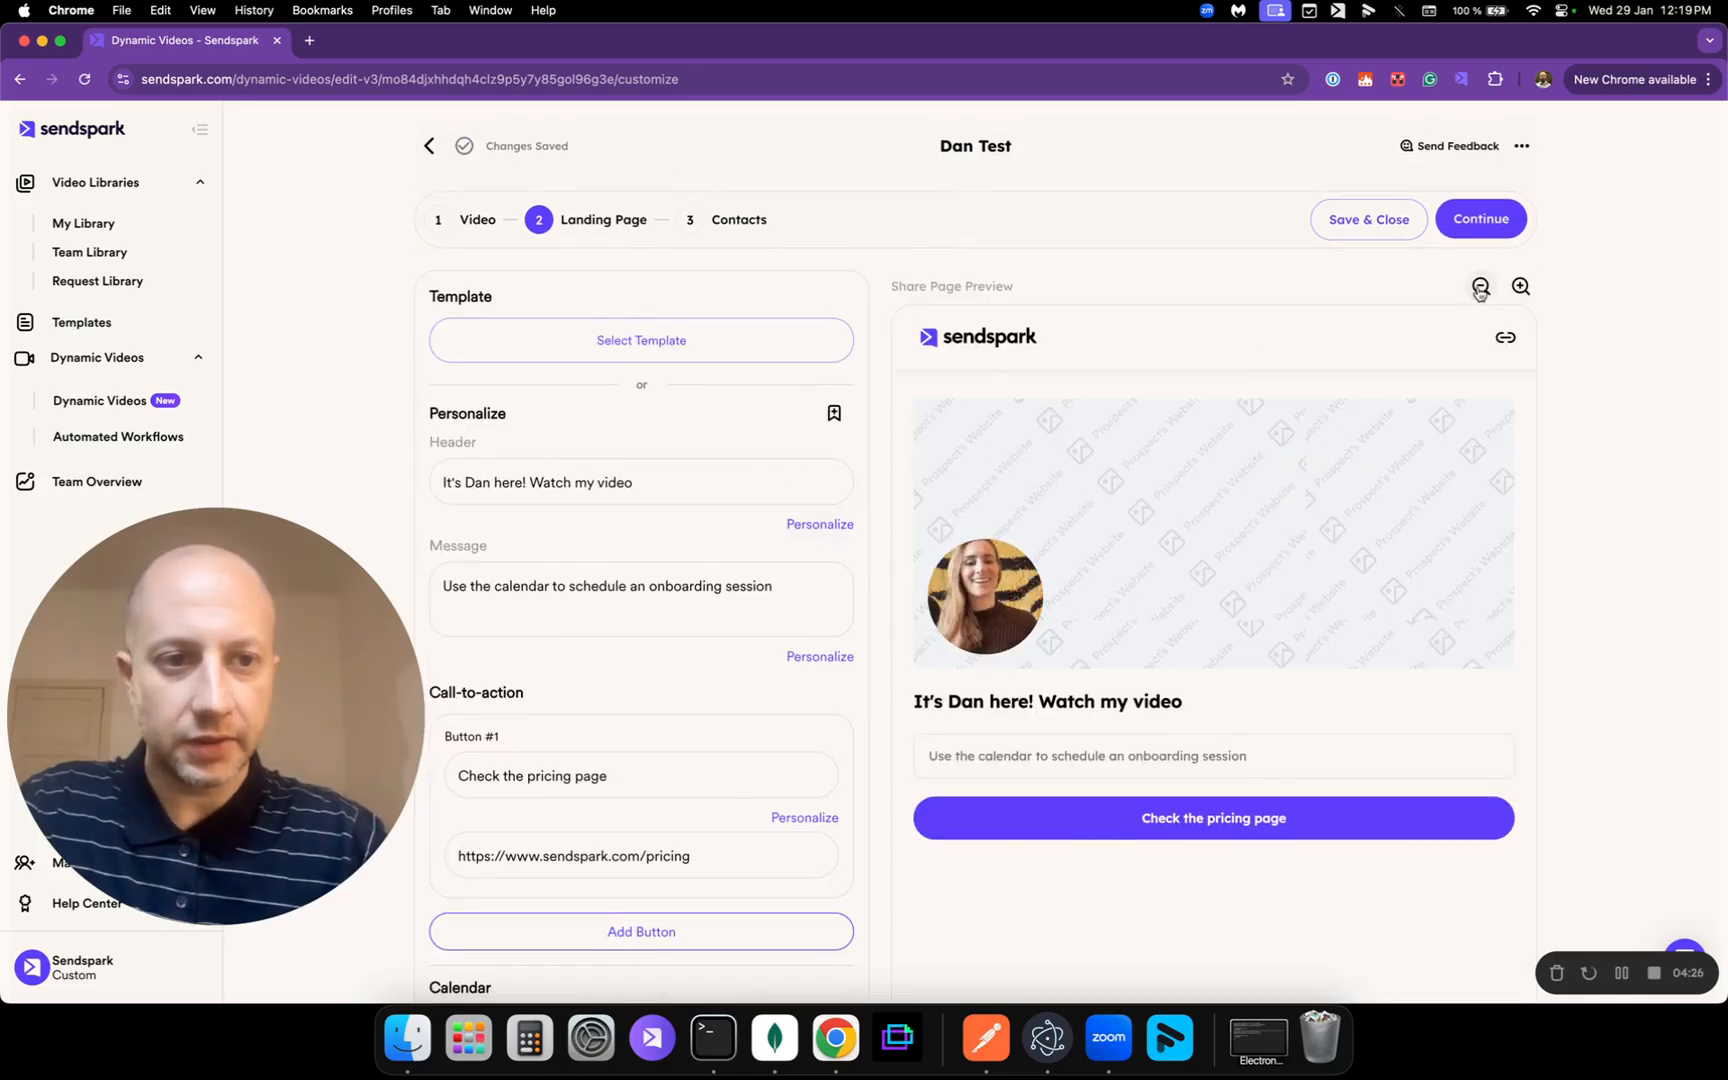
Step: Zoom the Share Page Preview out three levels and scroll through it
{"action": "left_click", "coordinate": [1479, 289]}
{"action": "left_click", "coordinate": [1479, 289]}
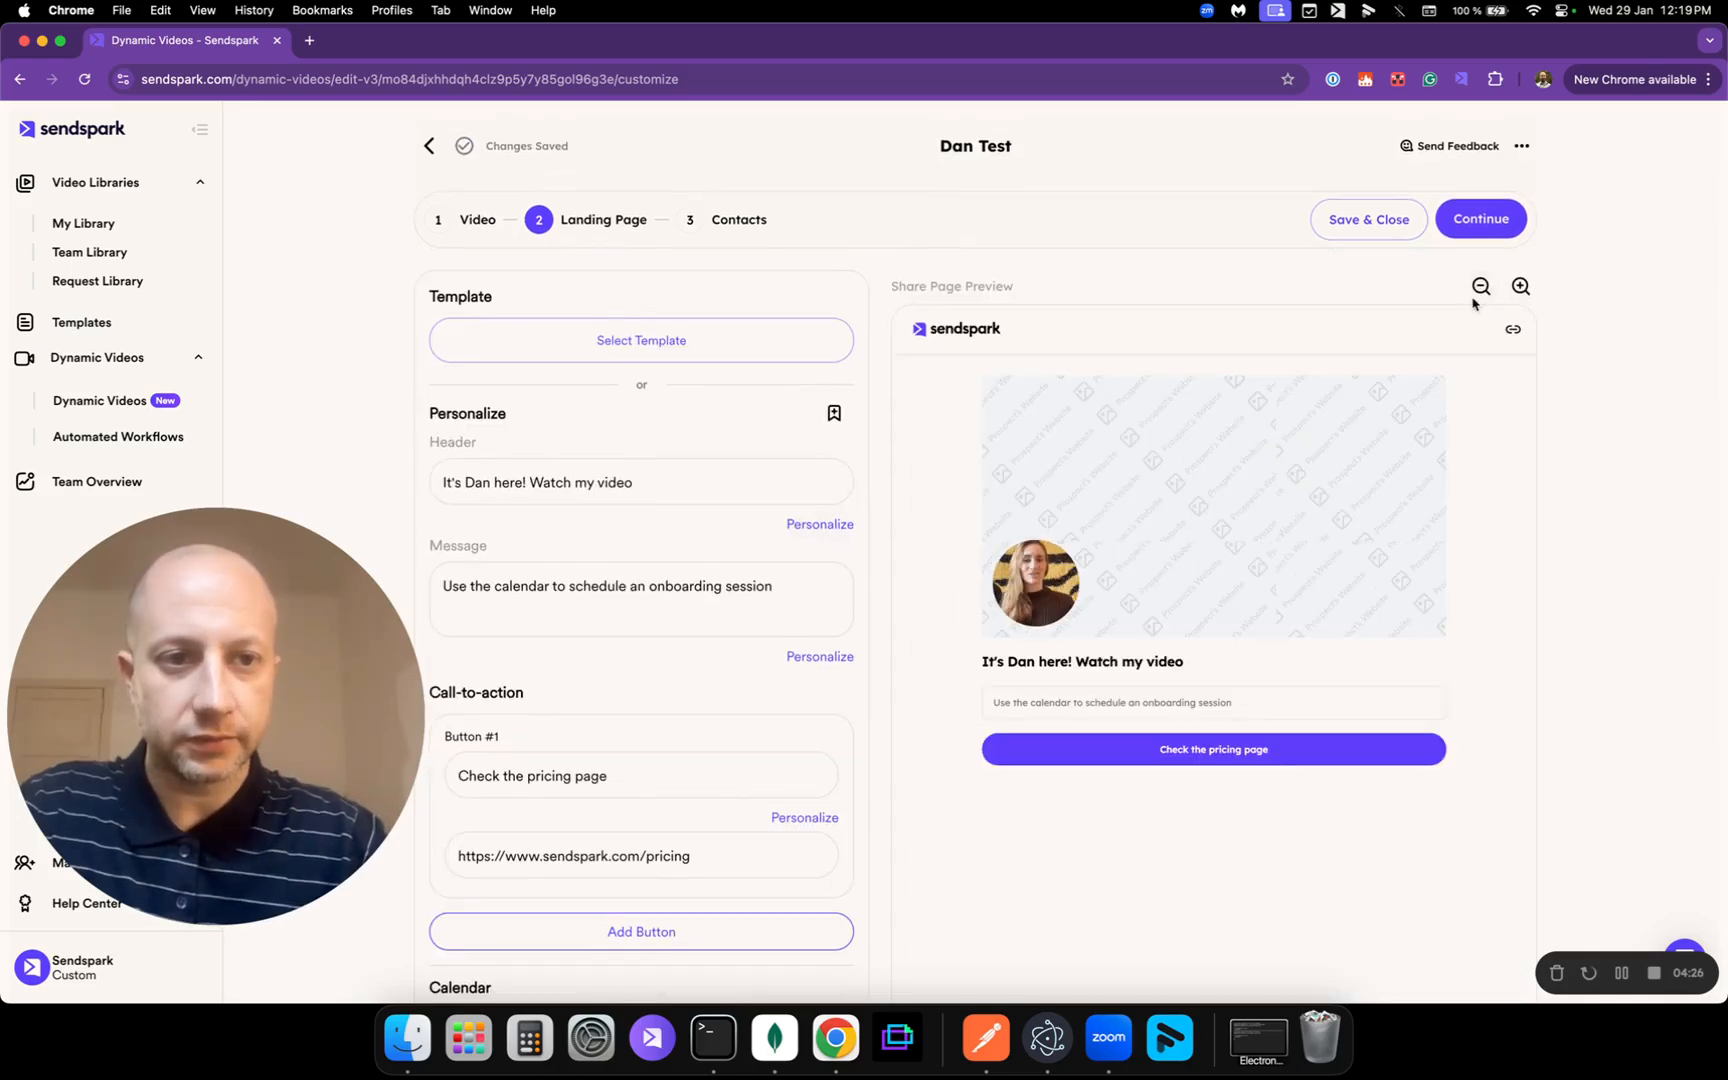
{"action": "left_click", "coordinate": [1479, 289]}
{"action": "scroll", "coordinate": [902, 533], "scroll_direction": "down", "scroll_amount": 4}
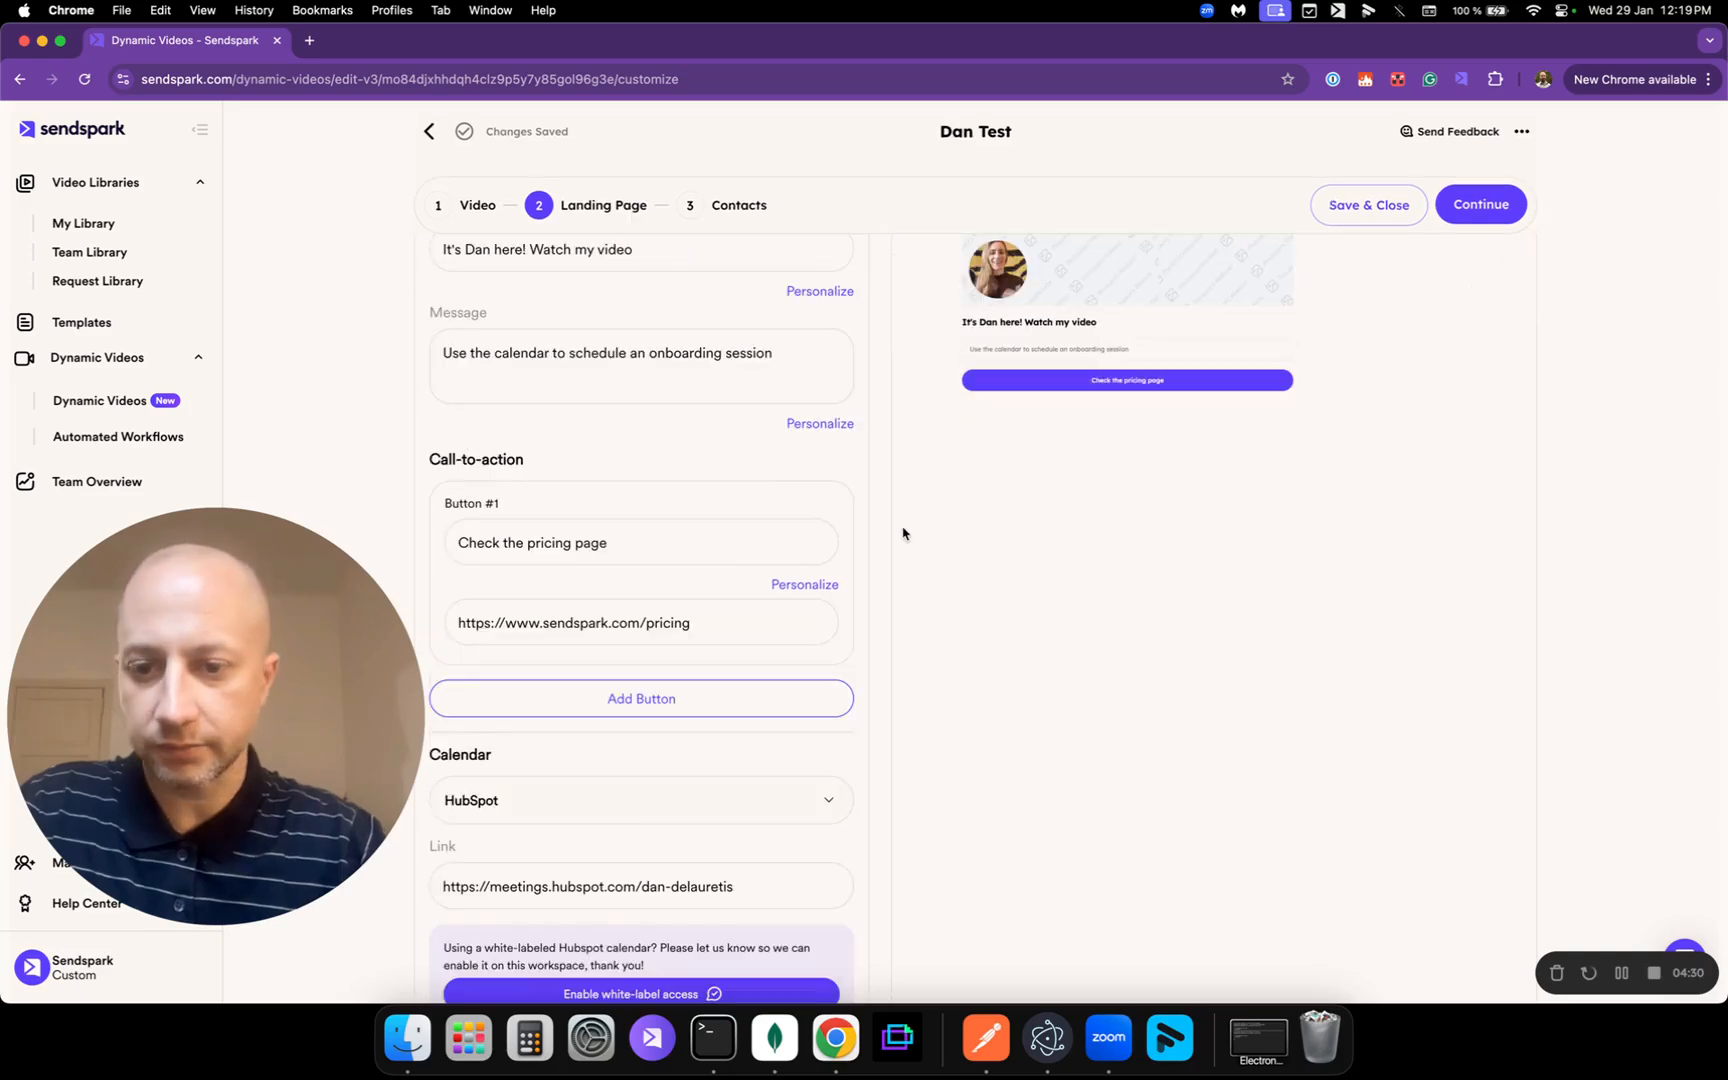
{"action": "scroll", "coordinate": [607, 977], "scroll_direction": "down", "scroll_amount": 3}
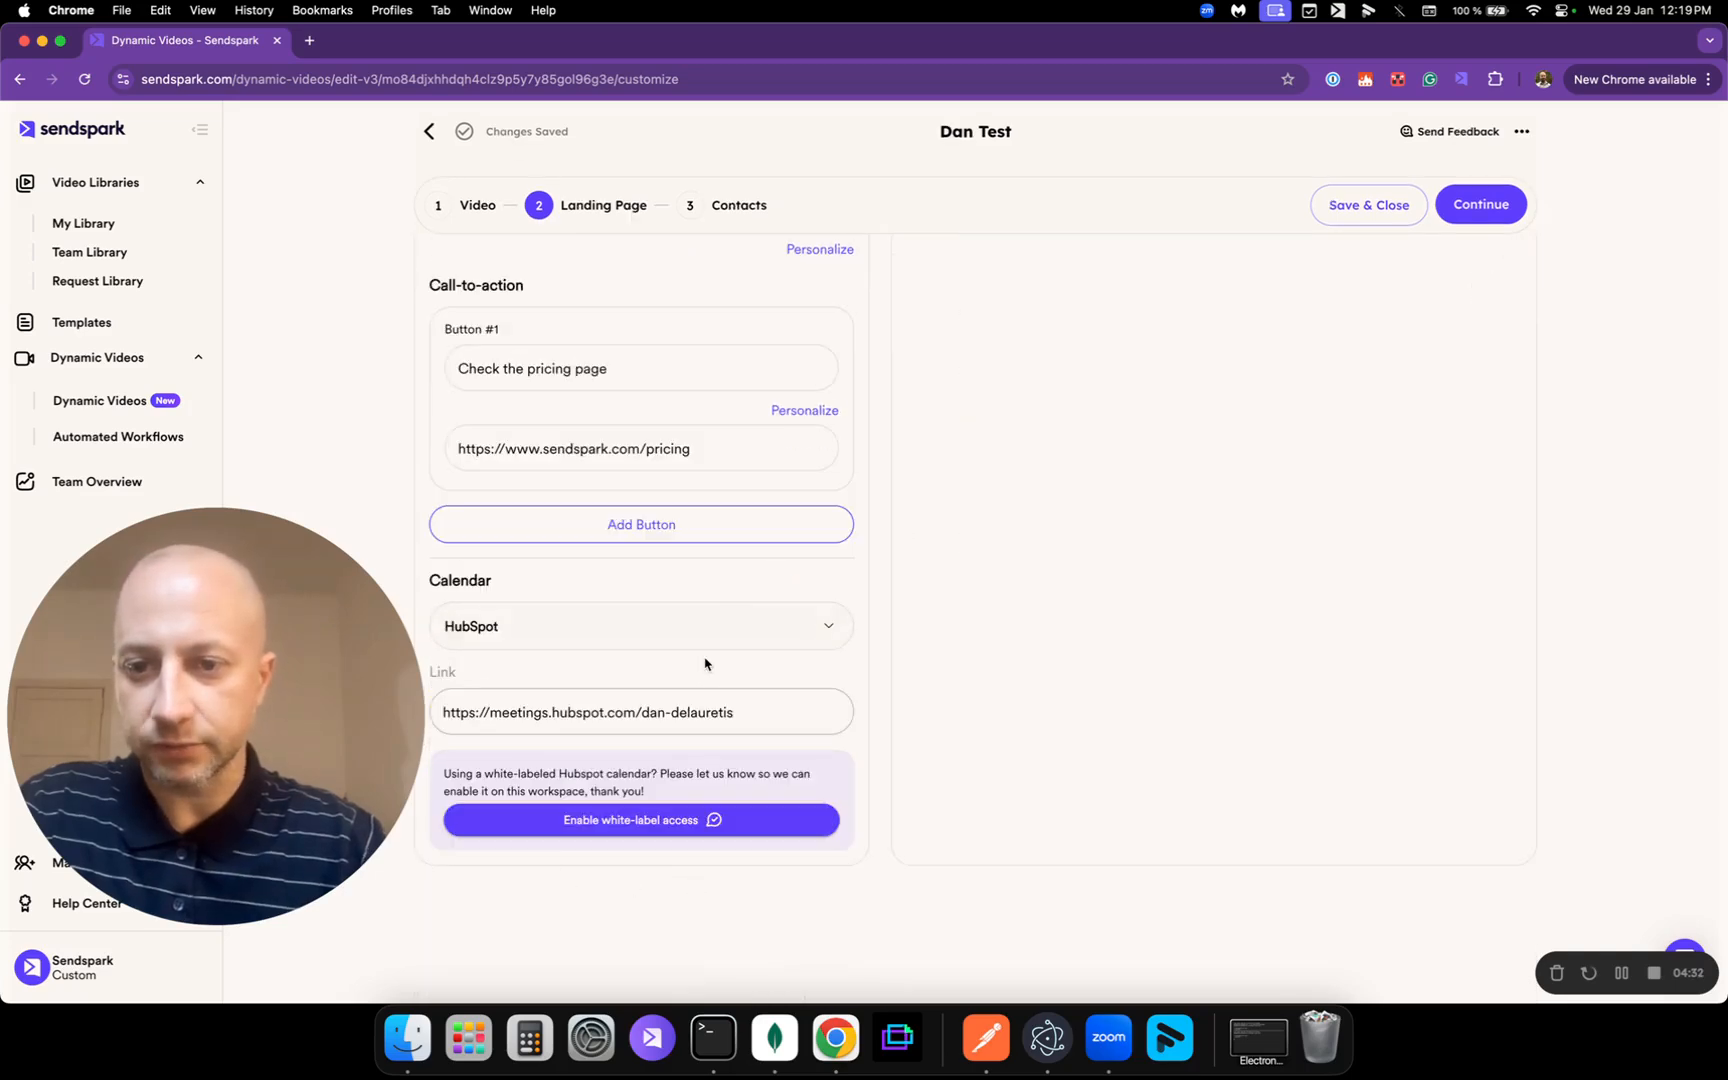
{"action": "scroll", "coordinate": [849, 594], "scroll_direction": "up", "scroll_amount": 7}
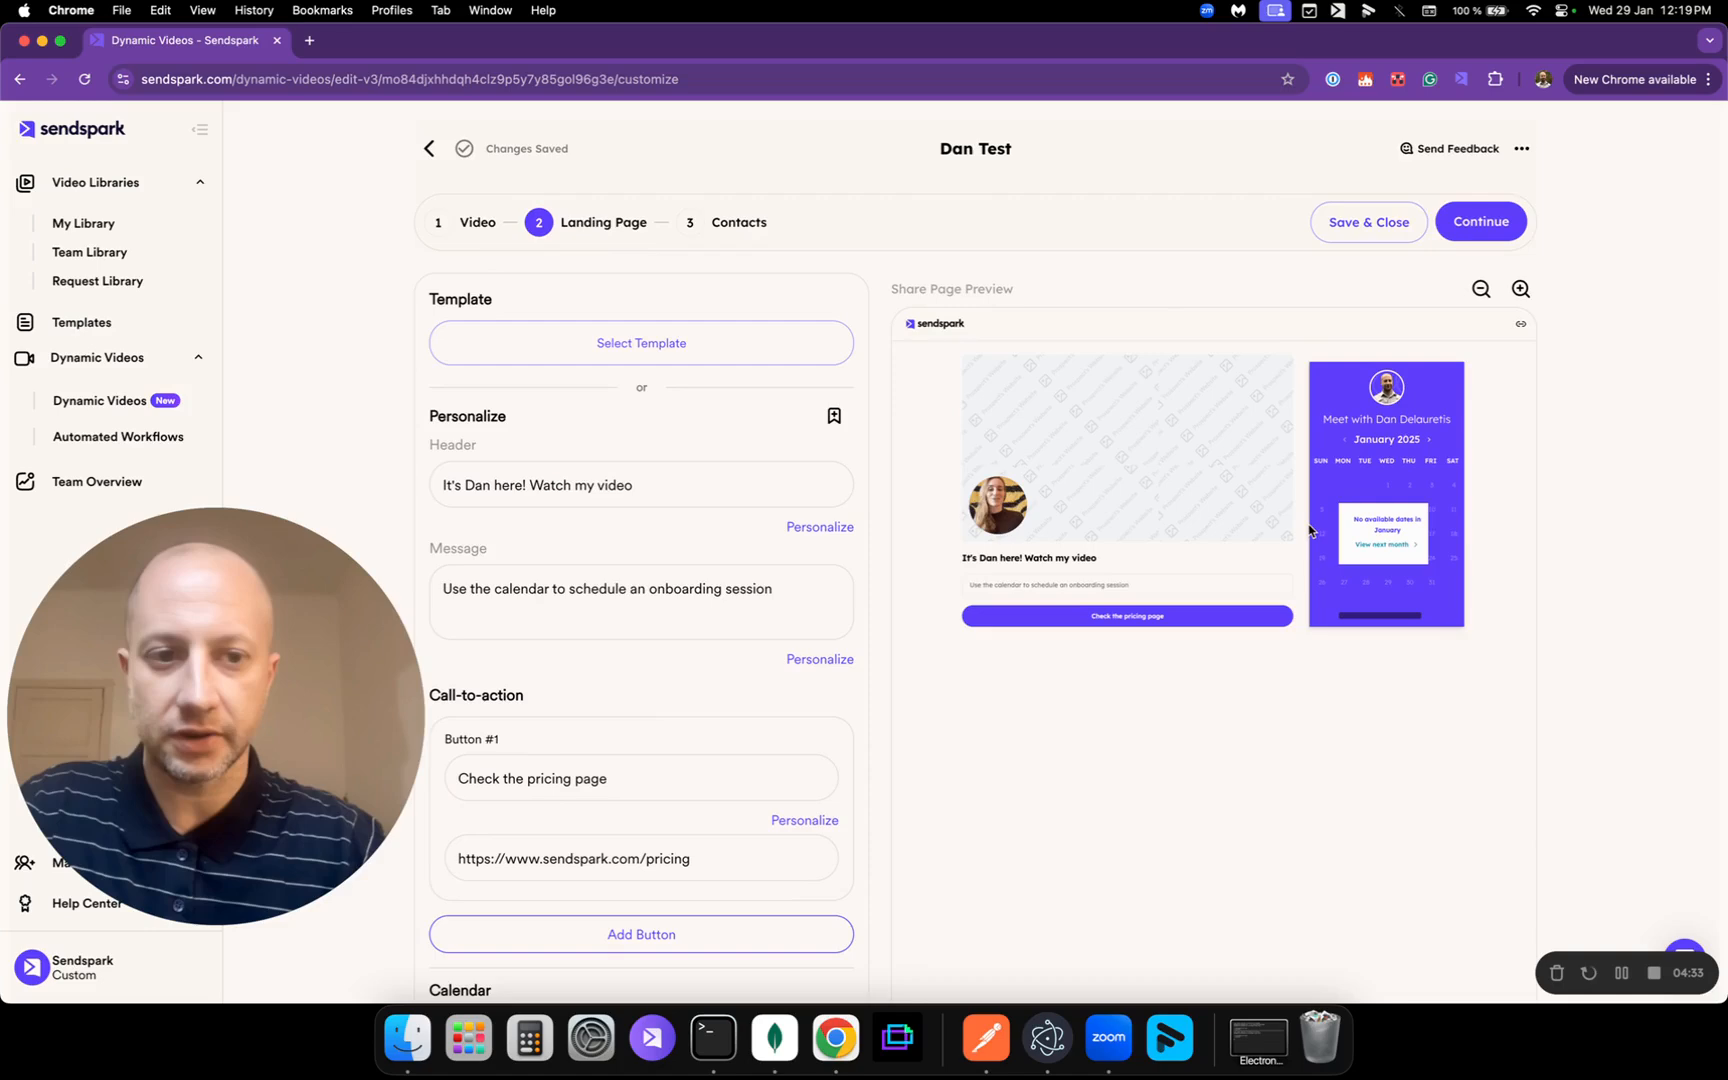
{"action": "scroll", "coordinate": [1309, 530], "scroll_direction": "down", "scroll_amount": 1}
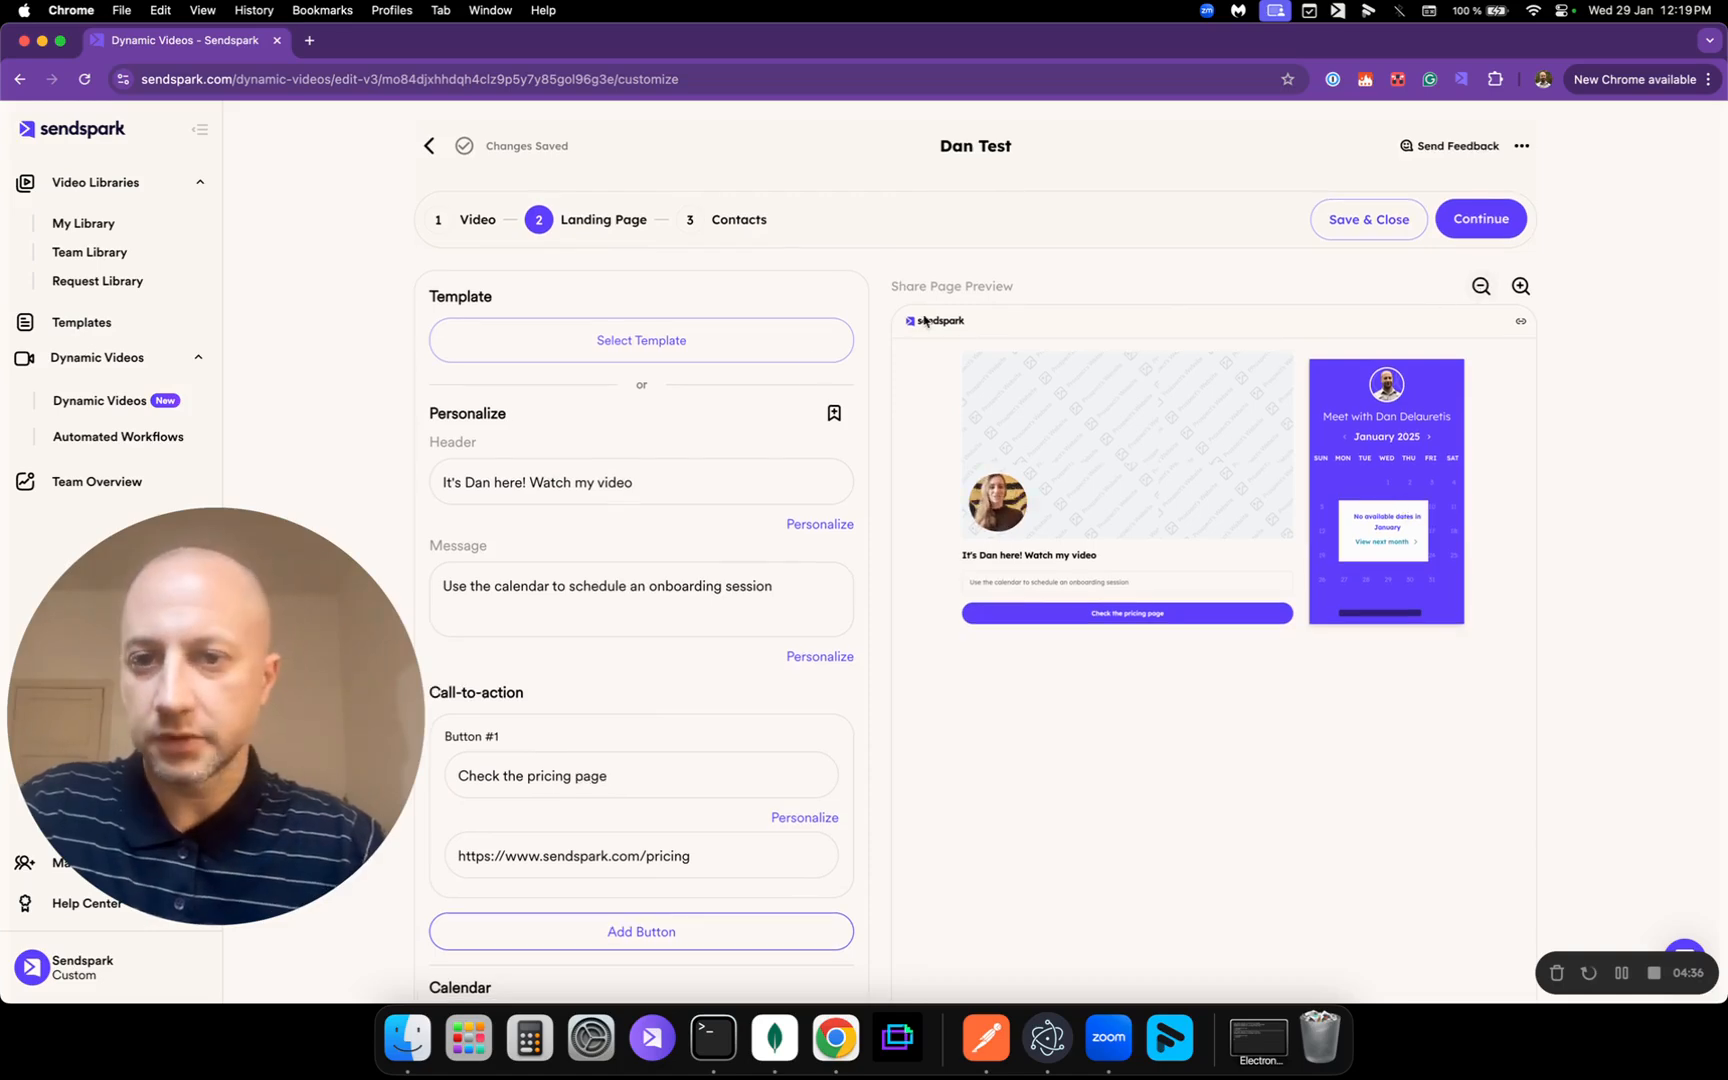
Step: End the 'Watch my video' header with a period and enlarge the share page preview
{"action": "left_click", "coordinate": [651, 476]}
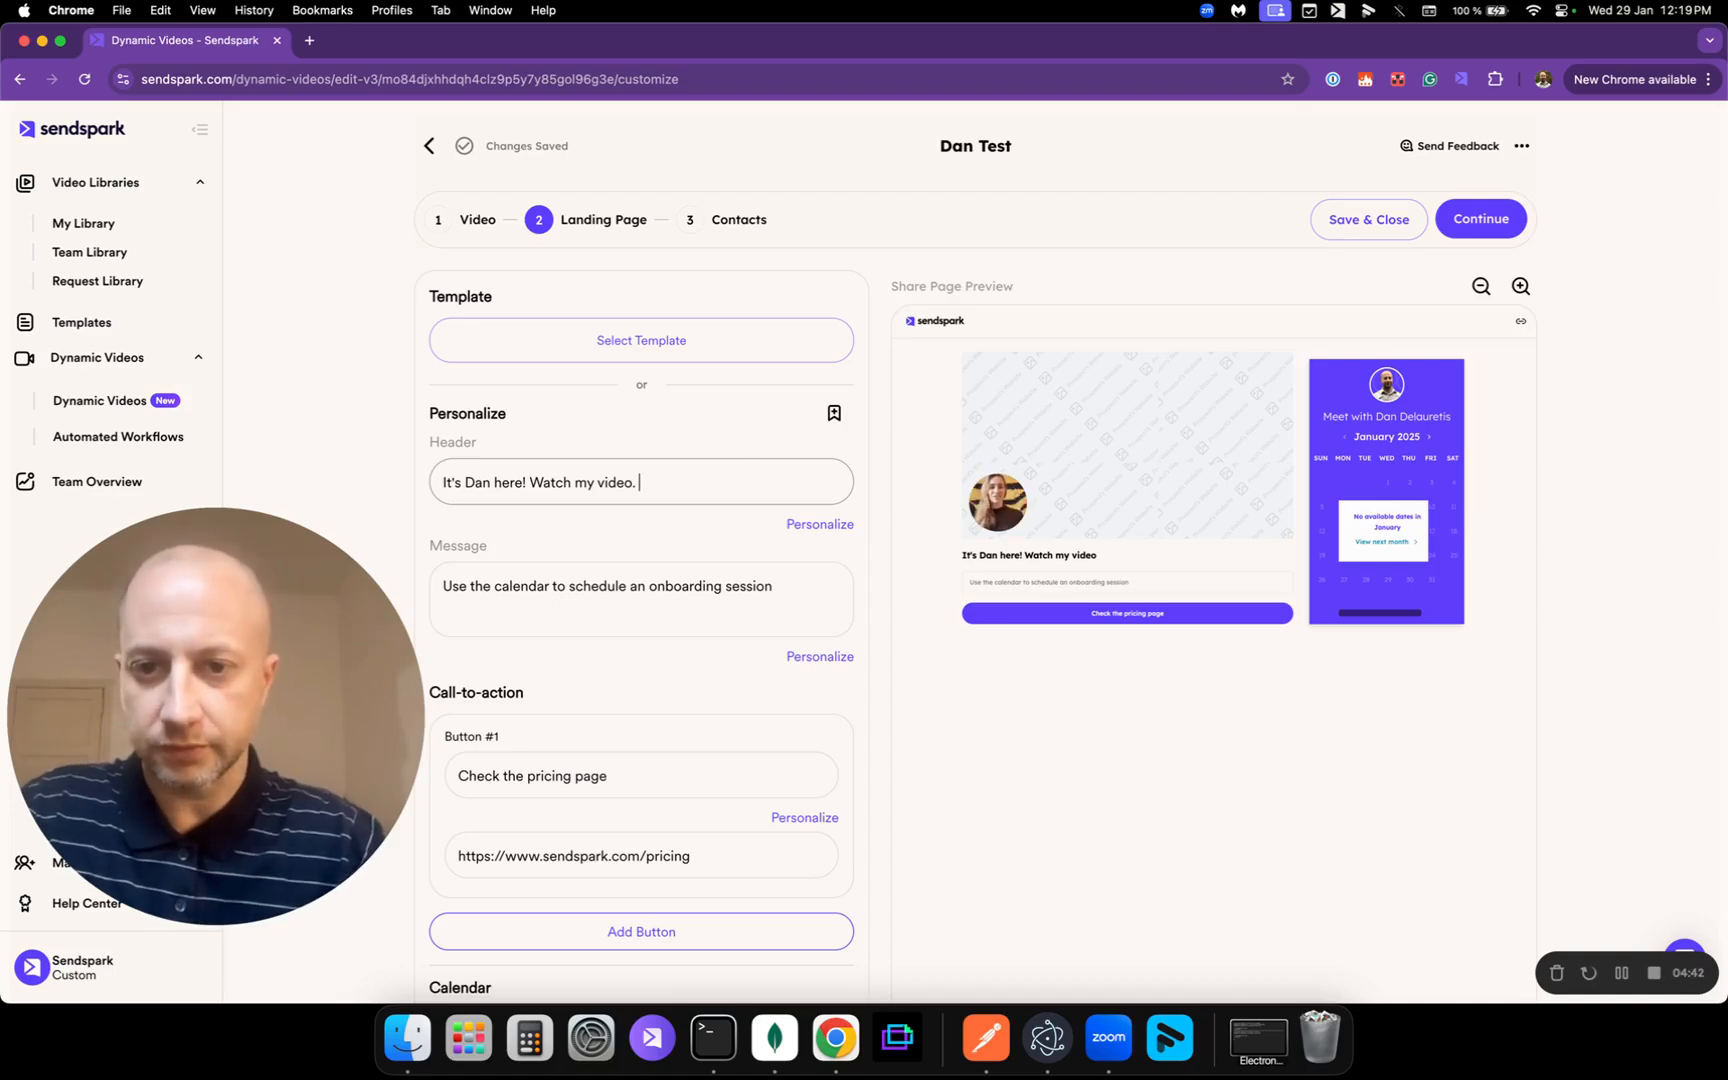
{"action": "left_click", "coordinate": [830, 527]}
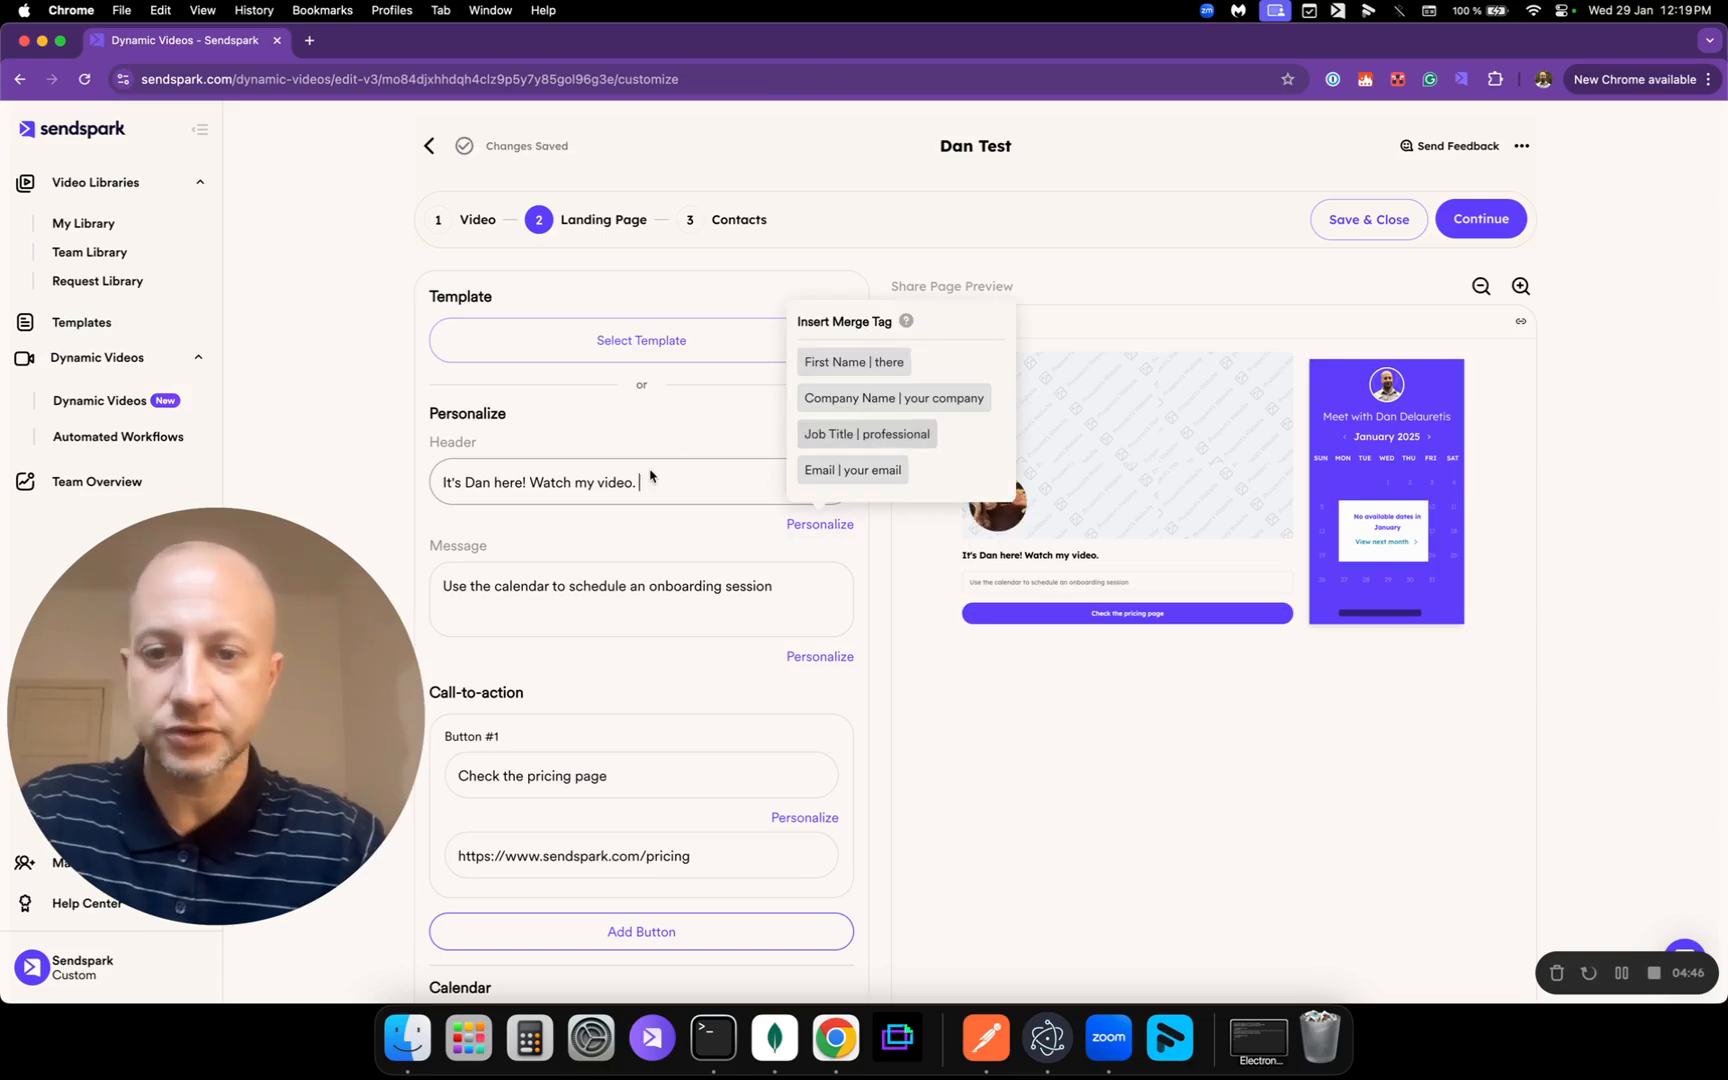
{"action": "left_click", "coordinate": [724, 412]}
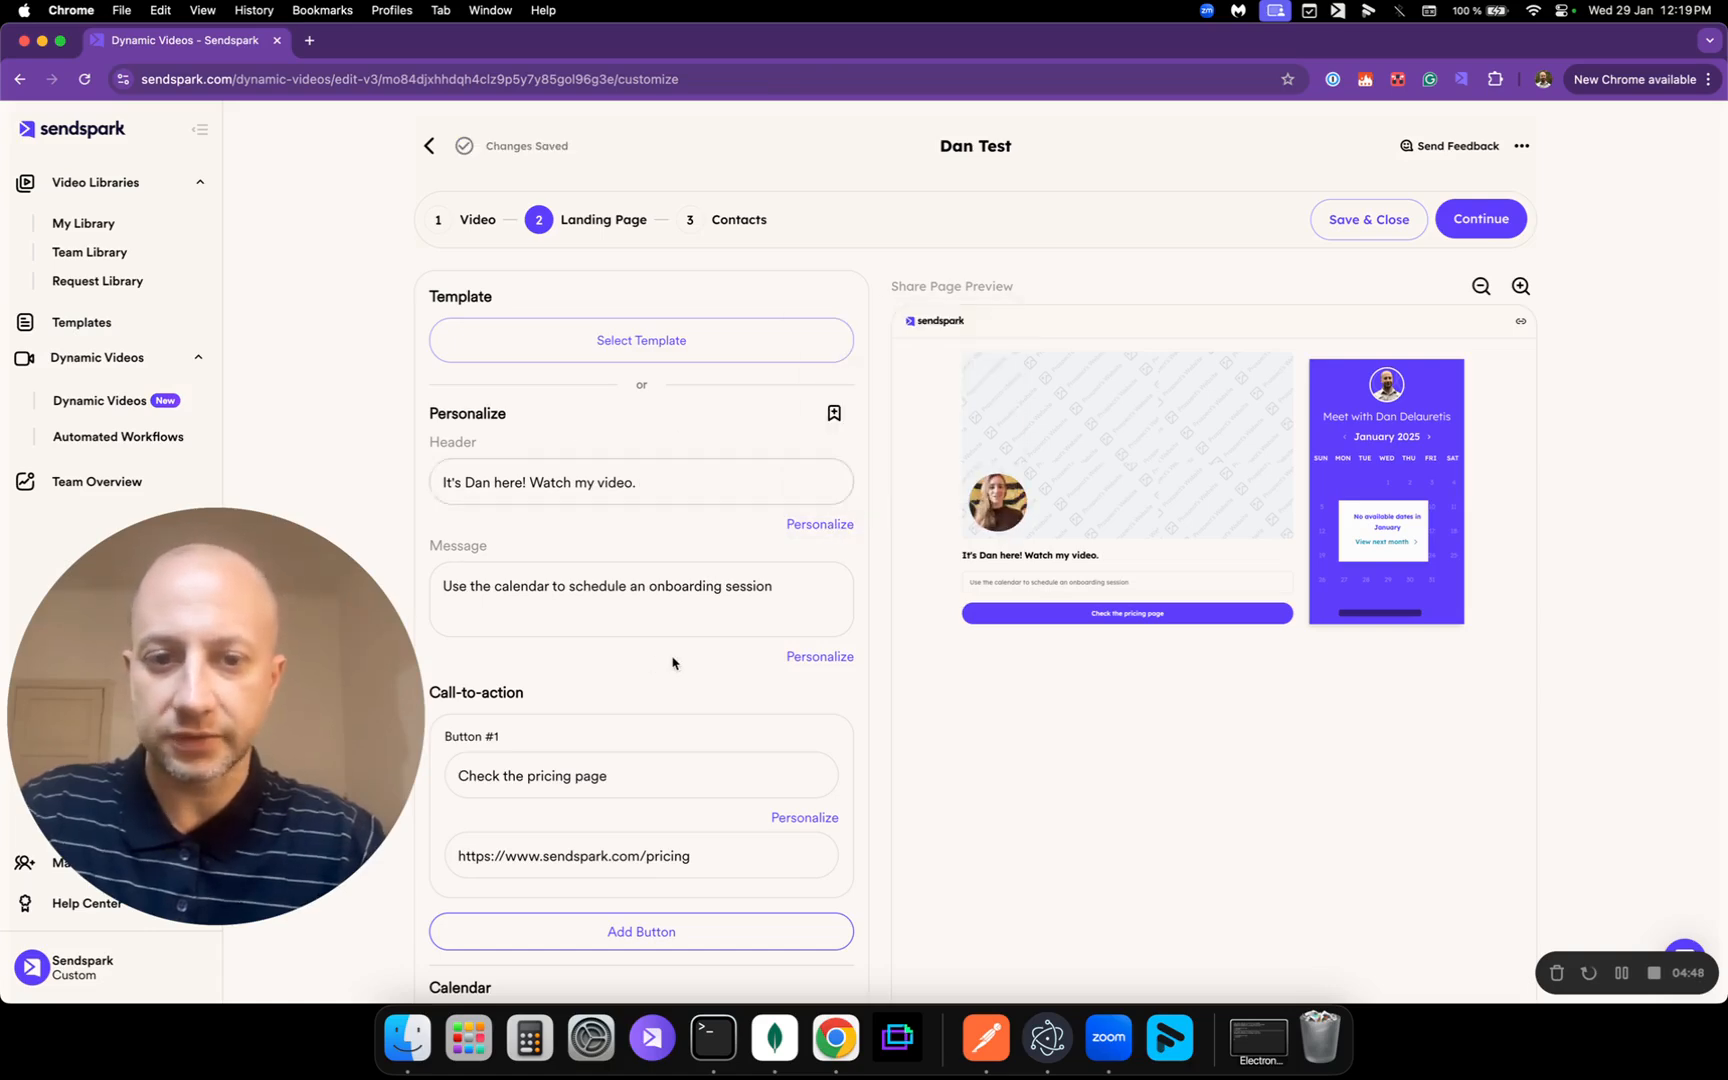
{"action": "left_click", "coordinate": [1517, 296]}
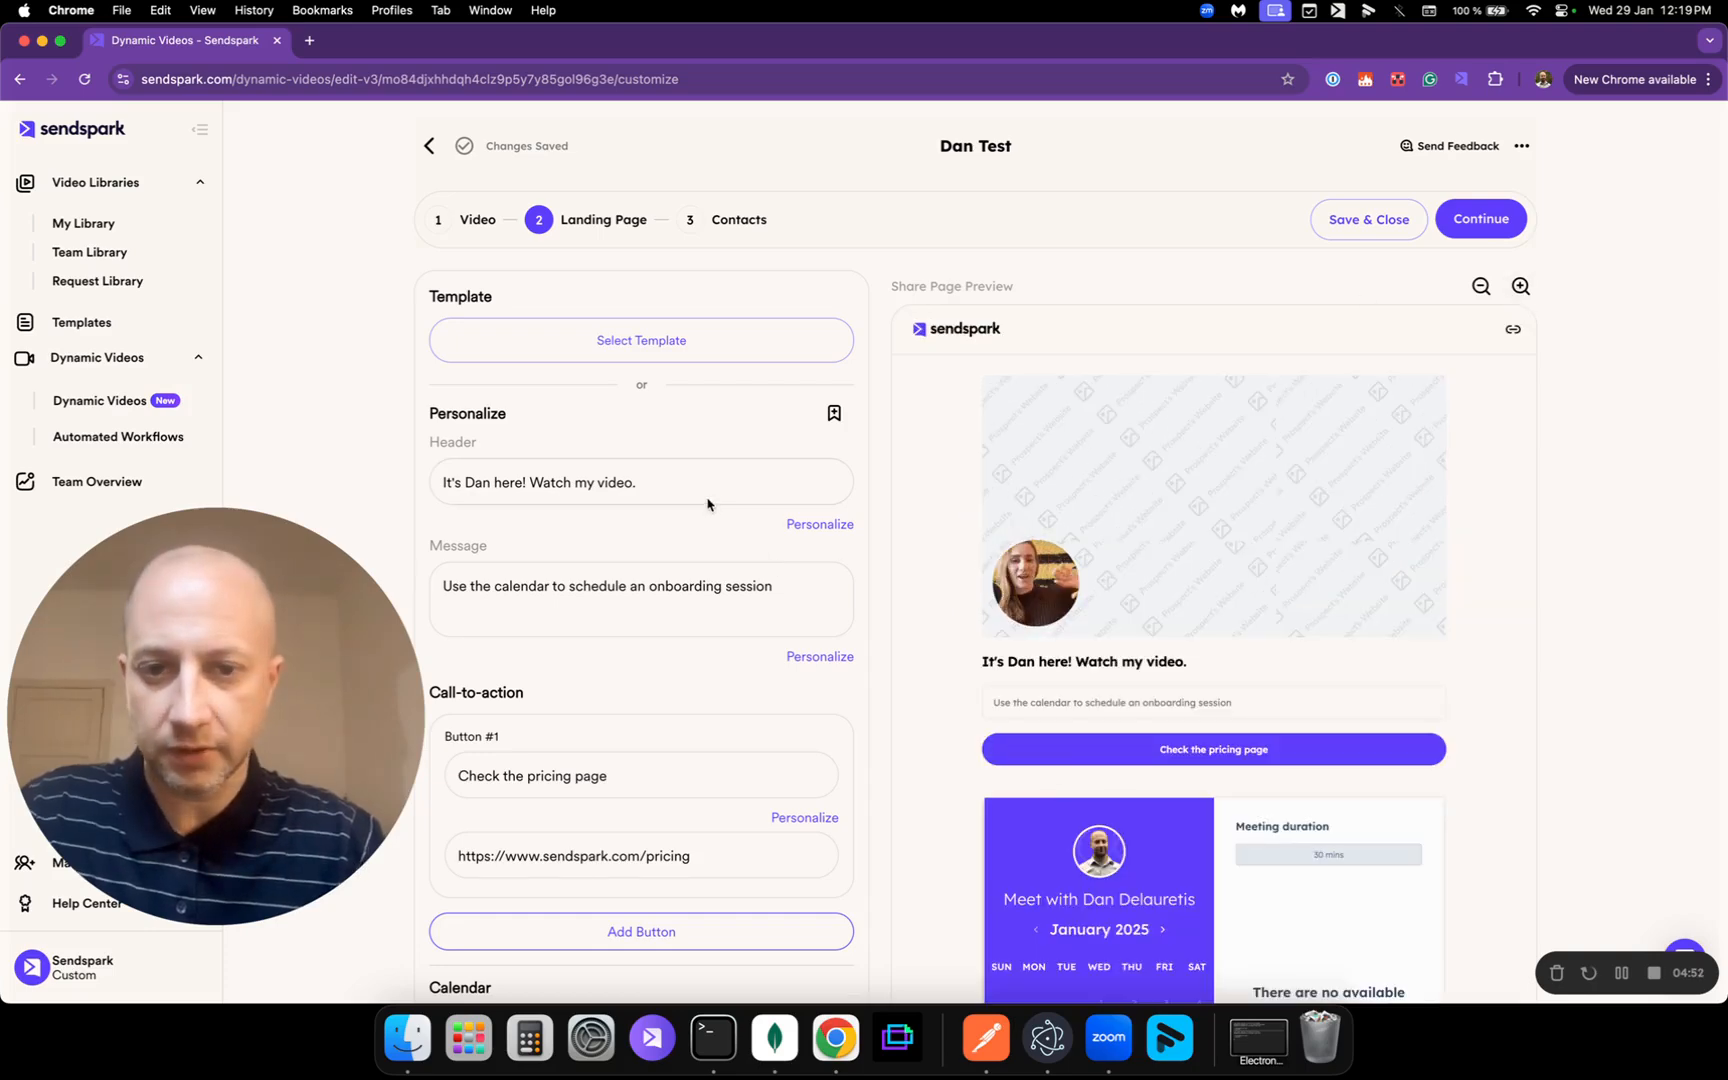
{"action": "scroll", "coordinate": [712, 749], "scroll_direction": "down", "scroll_amount": 3}
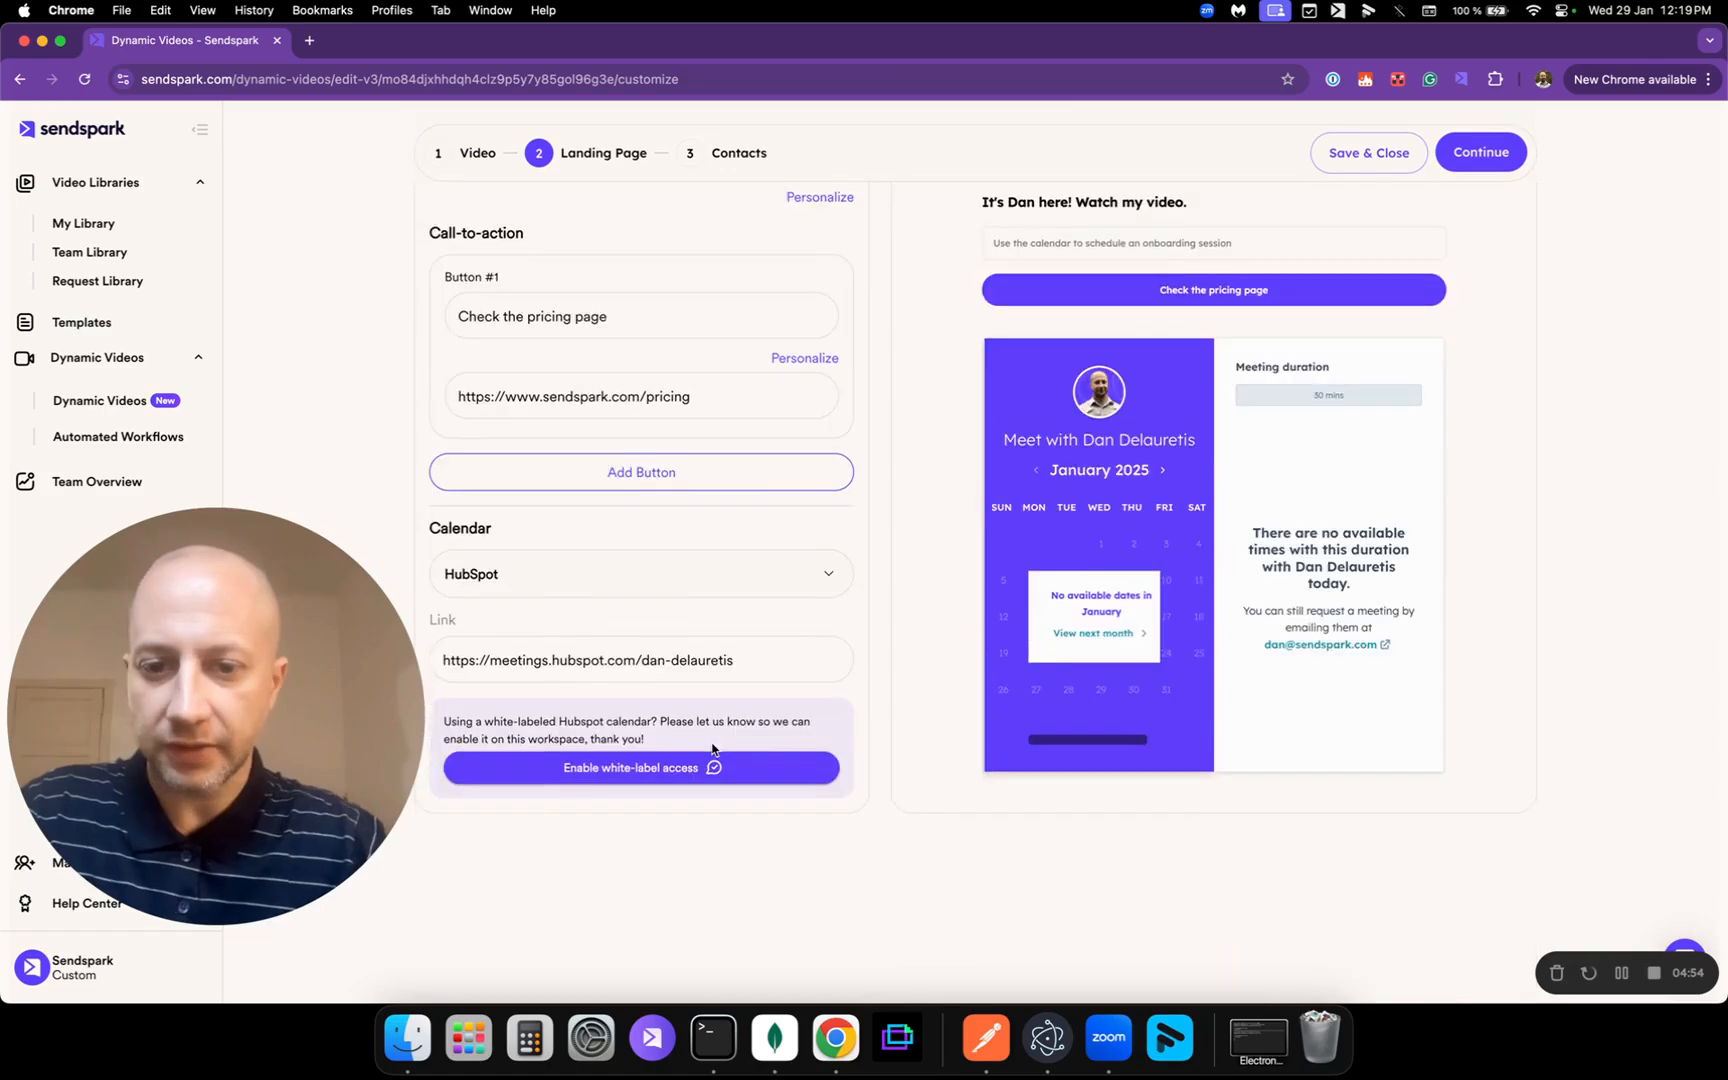
{"action": "scroll", "coordinate": [1022, 710], "scroll_direction": "up", "scroll_amount": 5}
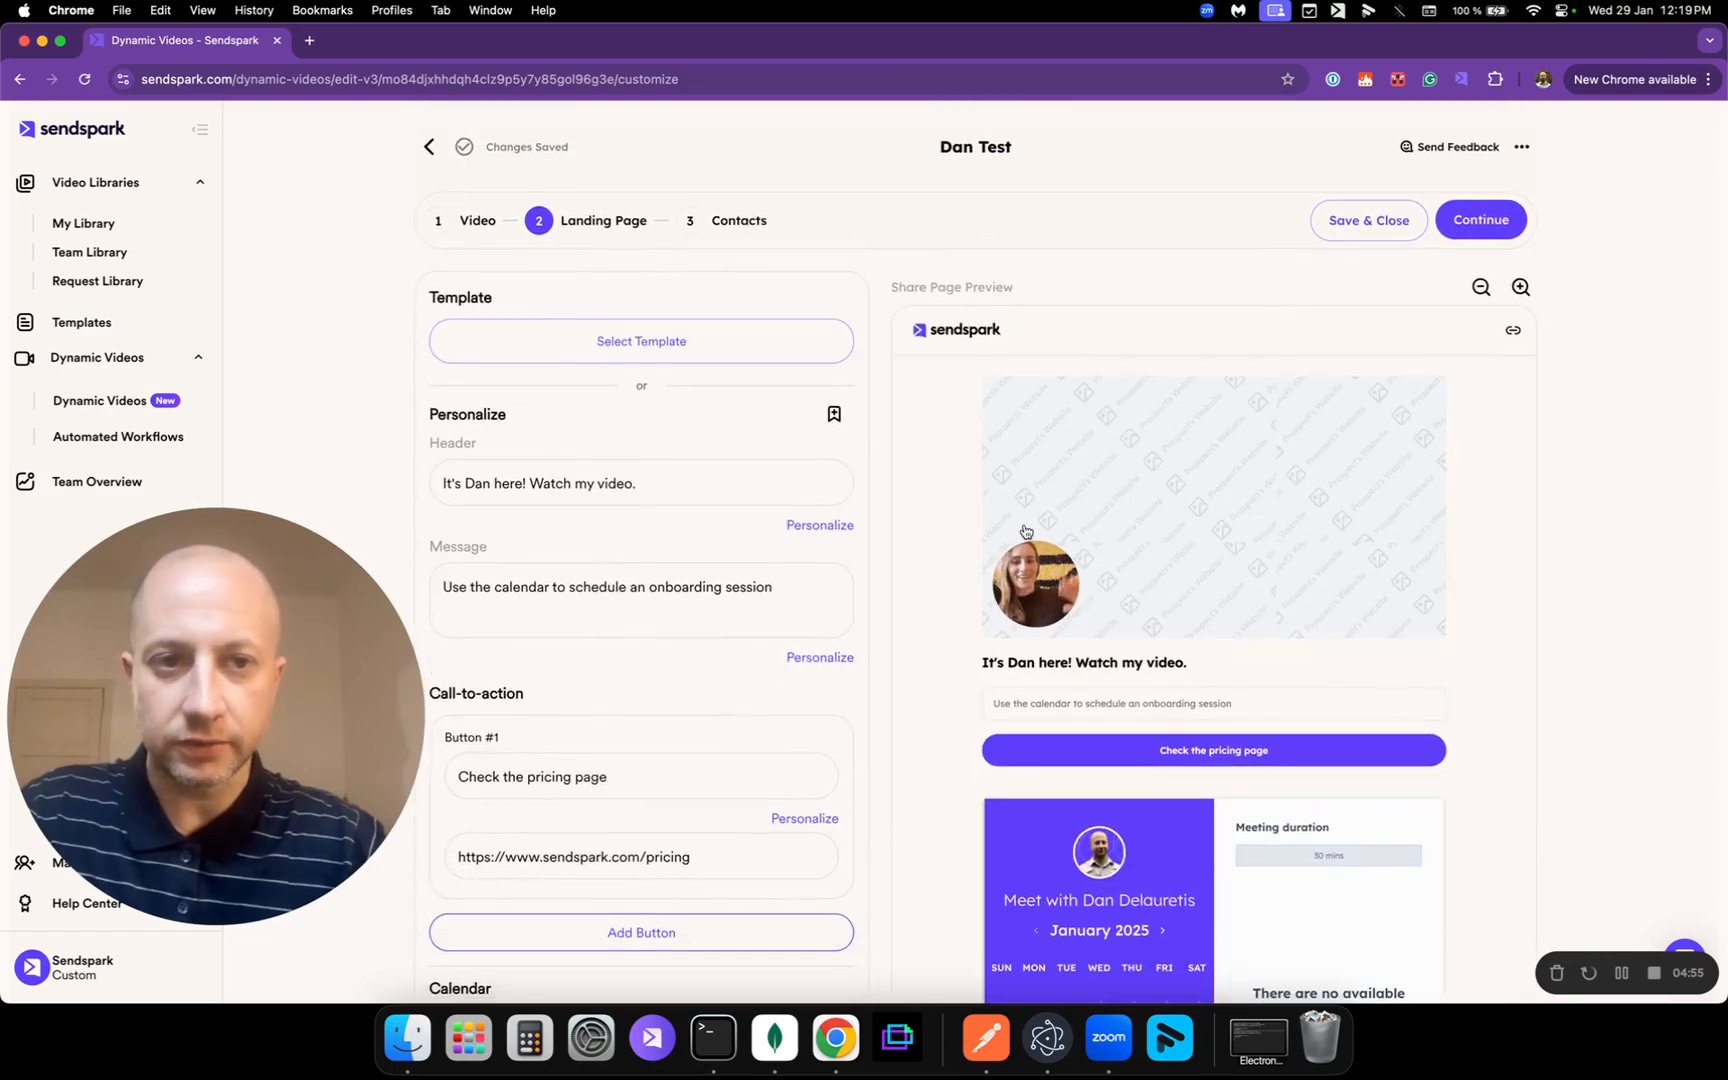
Step: Move to the Contacts step, select row 01's cells, and open the missing-data error handling settings
{"action": "left_click", "coordinate": [1481, 219]}
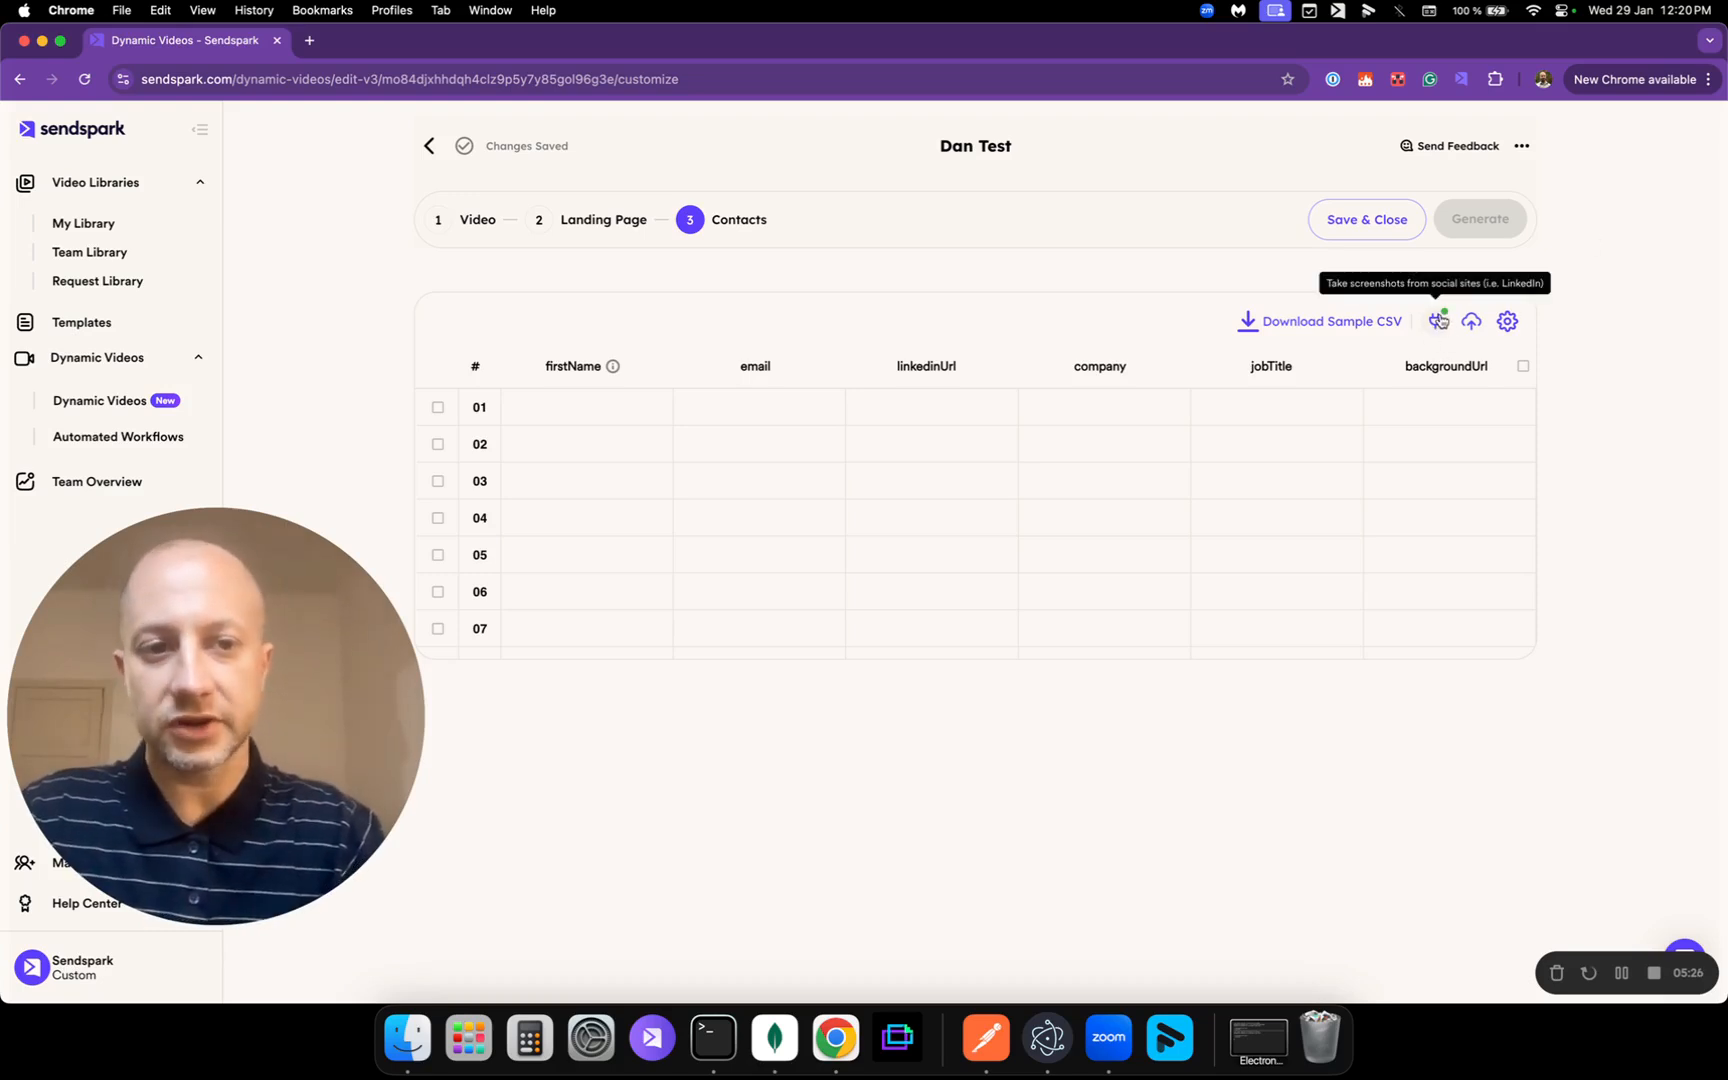
{"action": "left_click", "coordinate": [1301, 401]}
{"action": "left_click", "coordinate": [1478, 413]}
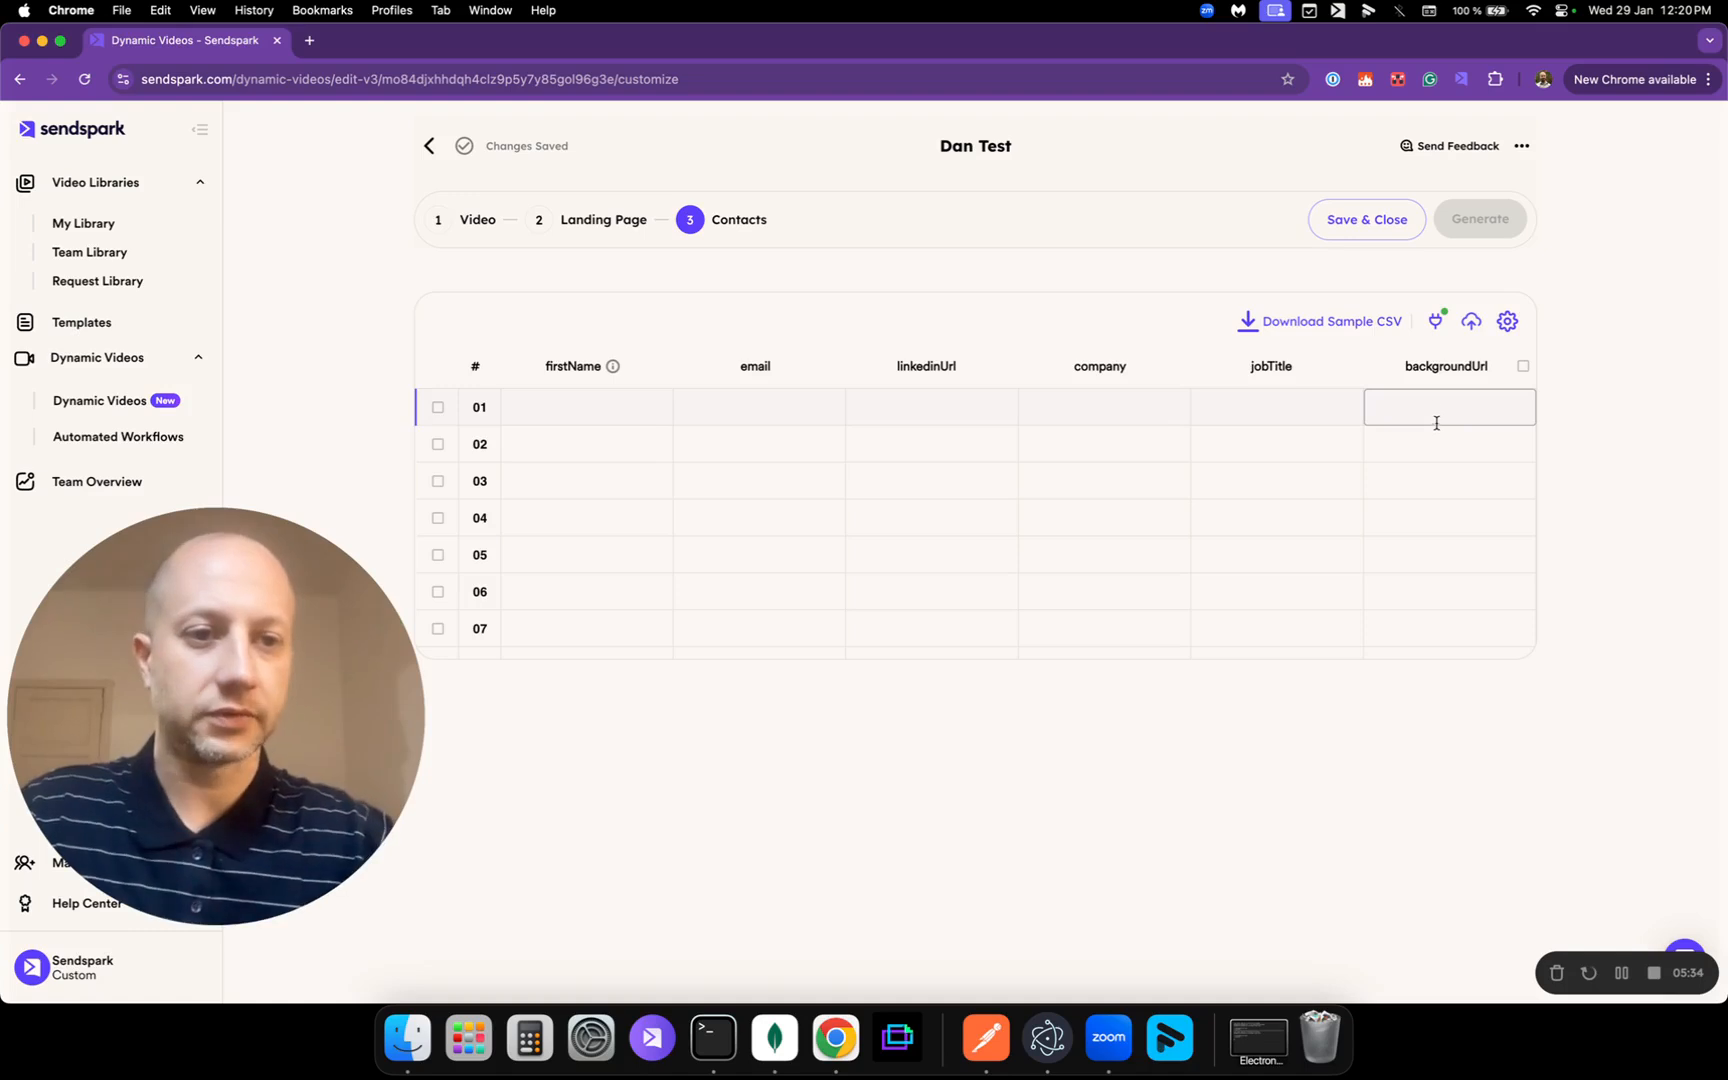
{"action": "left_click", "coordinate": [1507, 322]}
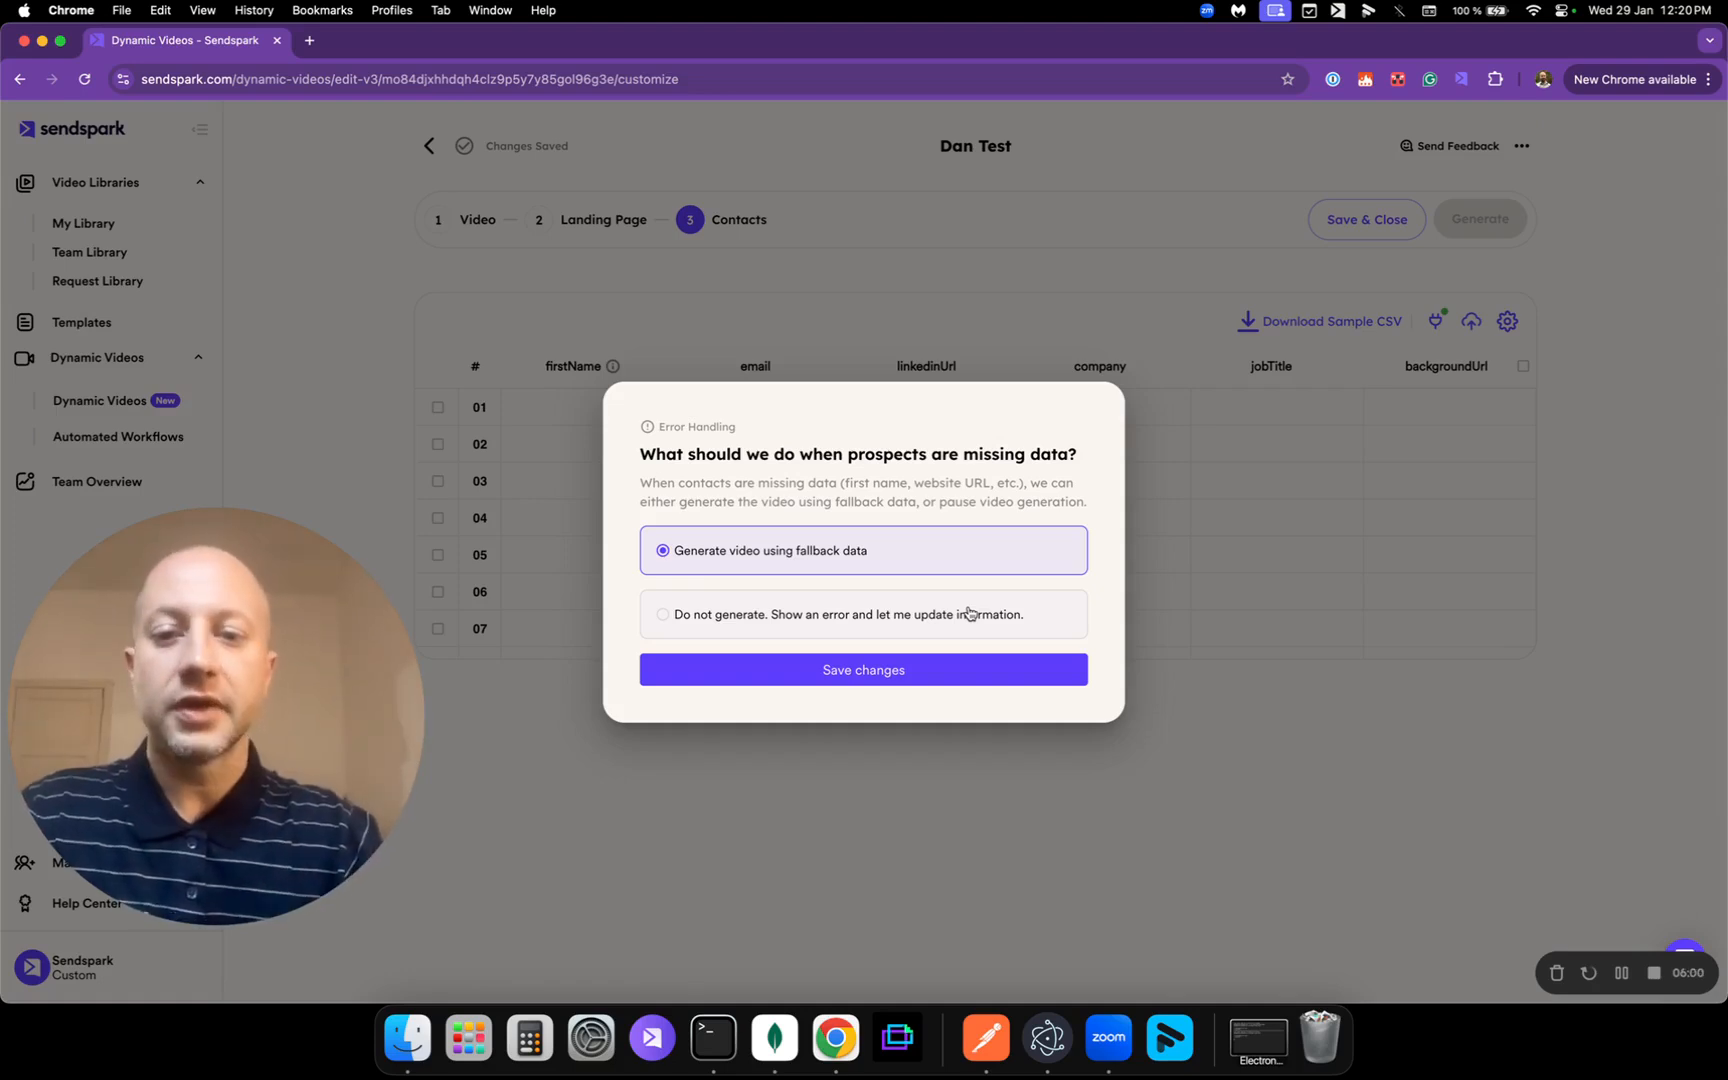
Step: Save 'Generate video using fallback data' as the rule for contacts with missing data
{"action": "left_click", "coordinate": [933, 620]}
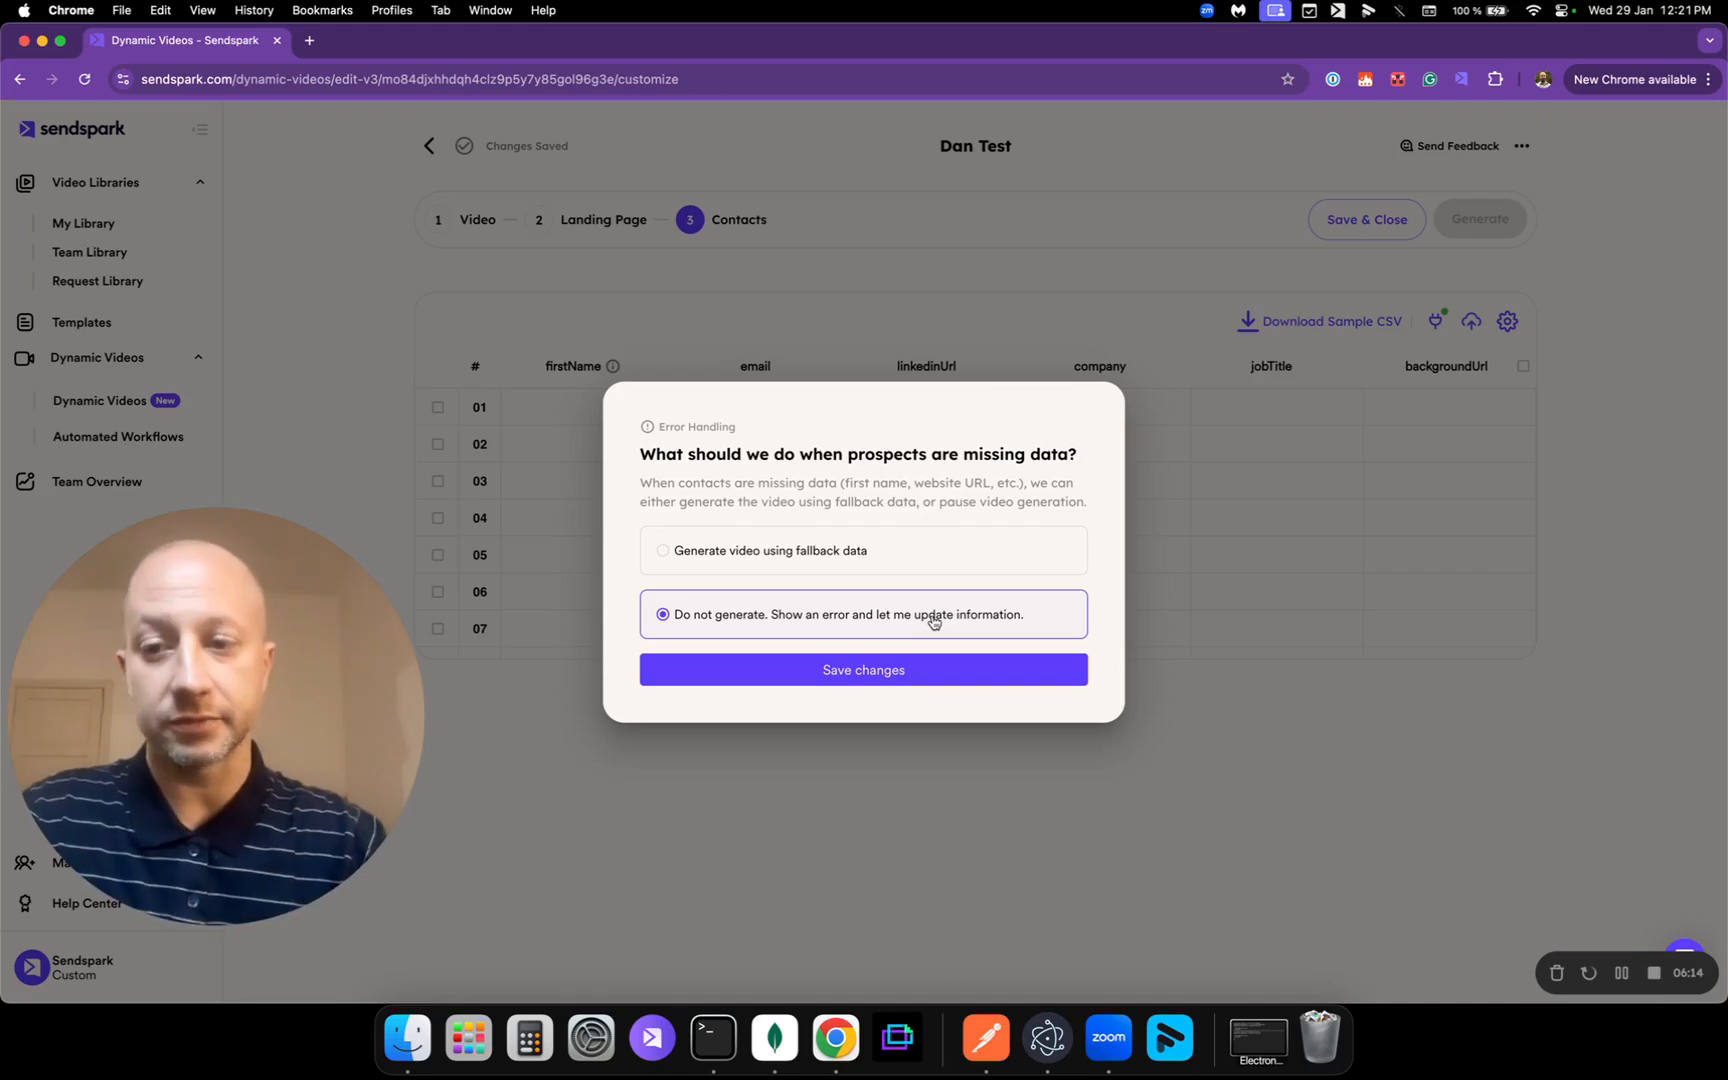
{"action": "left_click", "coordinate": [815, 552]}
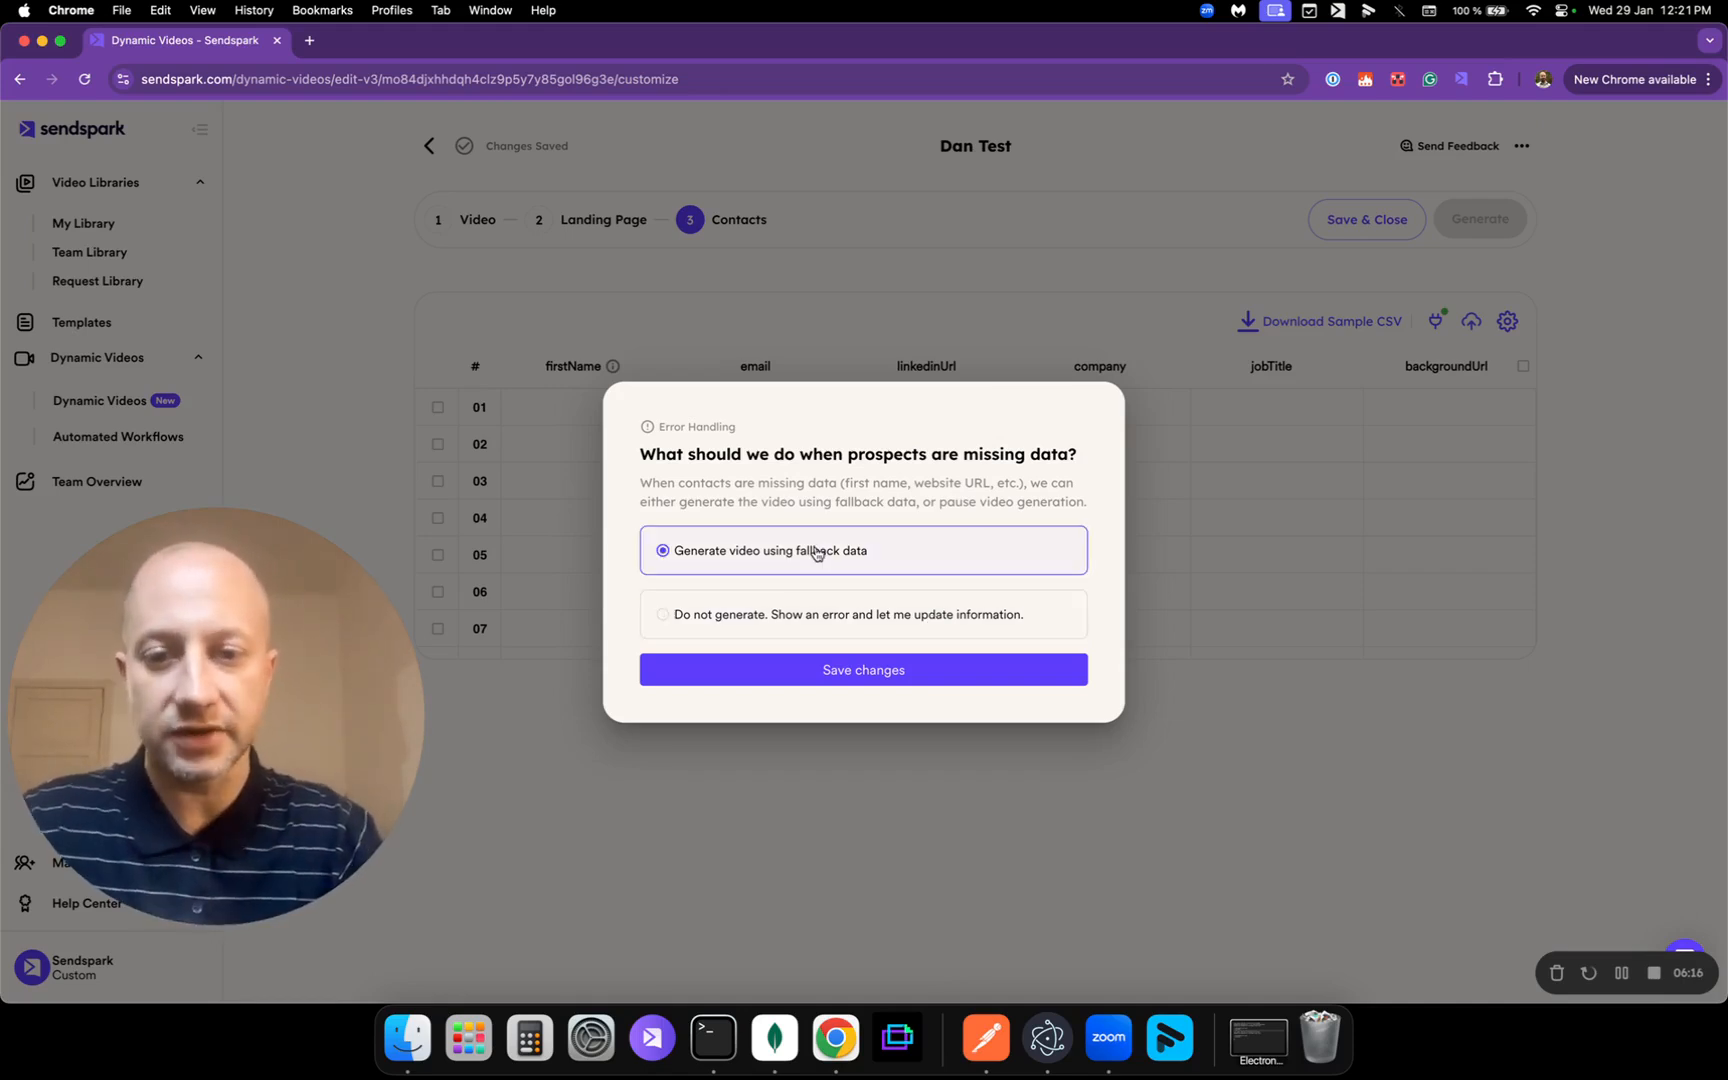
{"action": "left_click", "coordinate": [887, 684]}
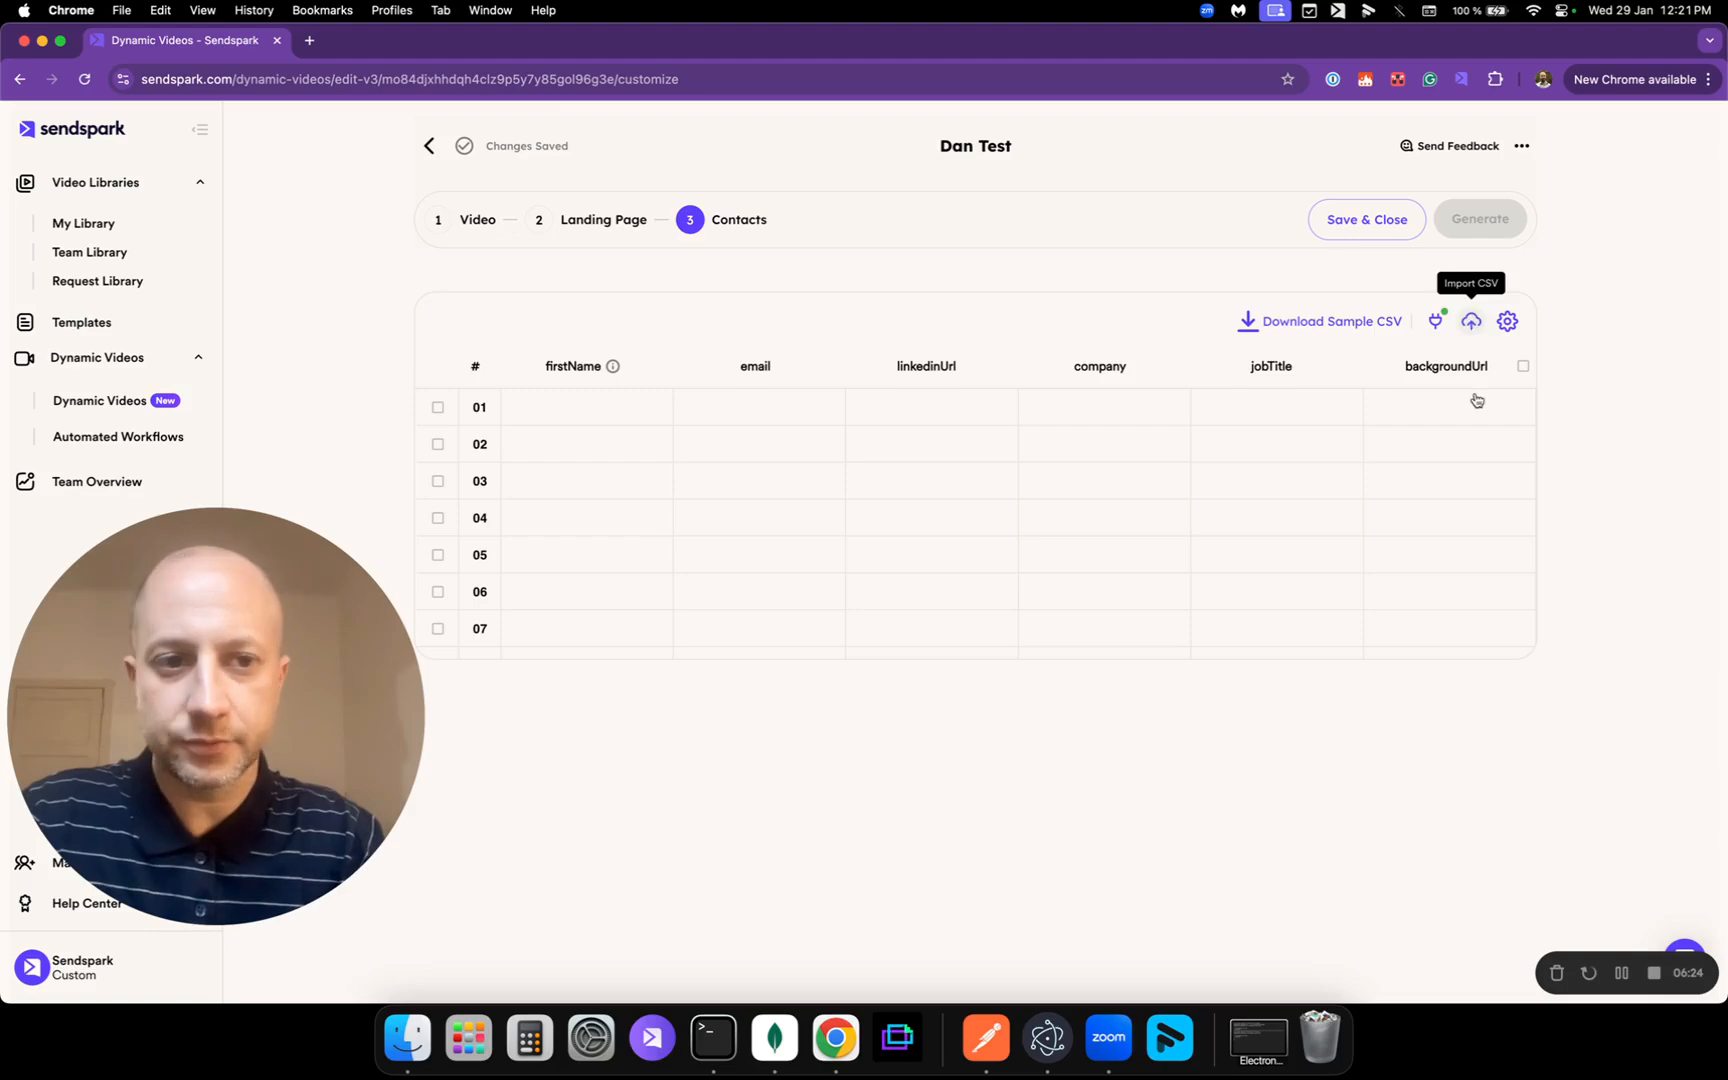
Step: Import '3 contacts.csv', mapping First Name, Email and Background URL to the file's columns
{"action": "left_click", "coordinate": [1474, 322]}
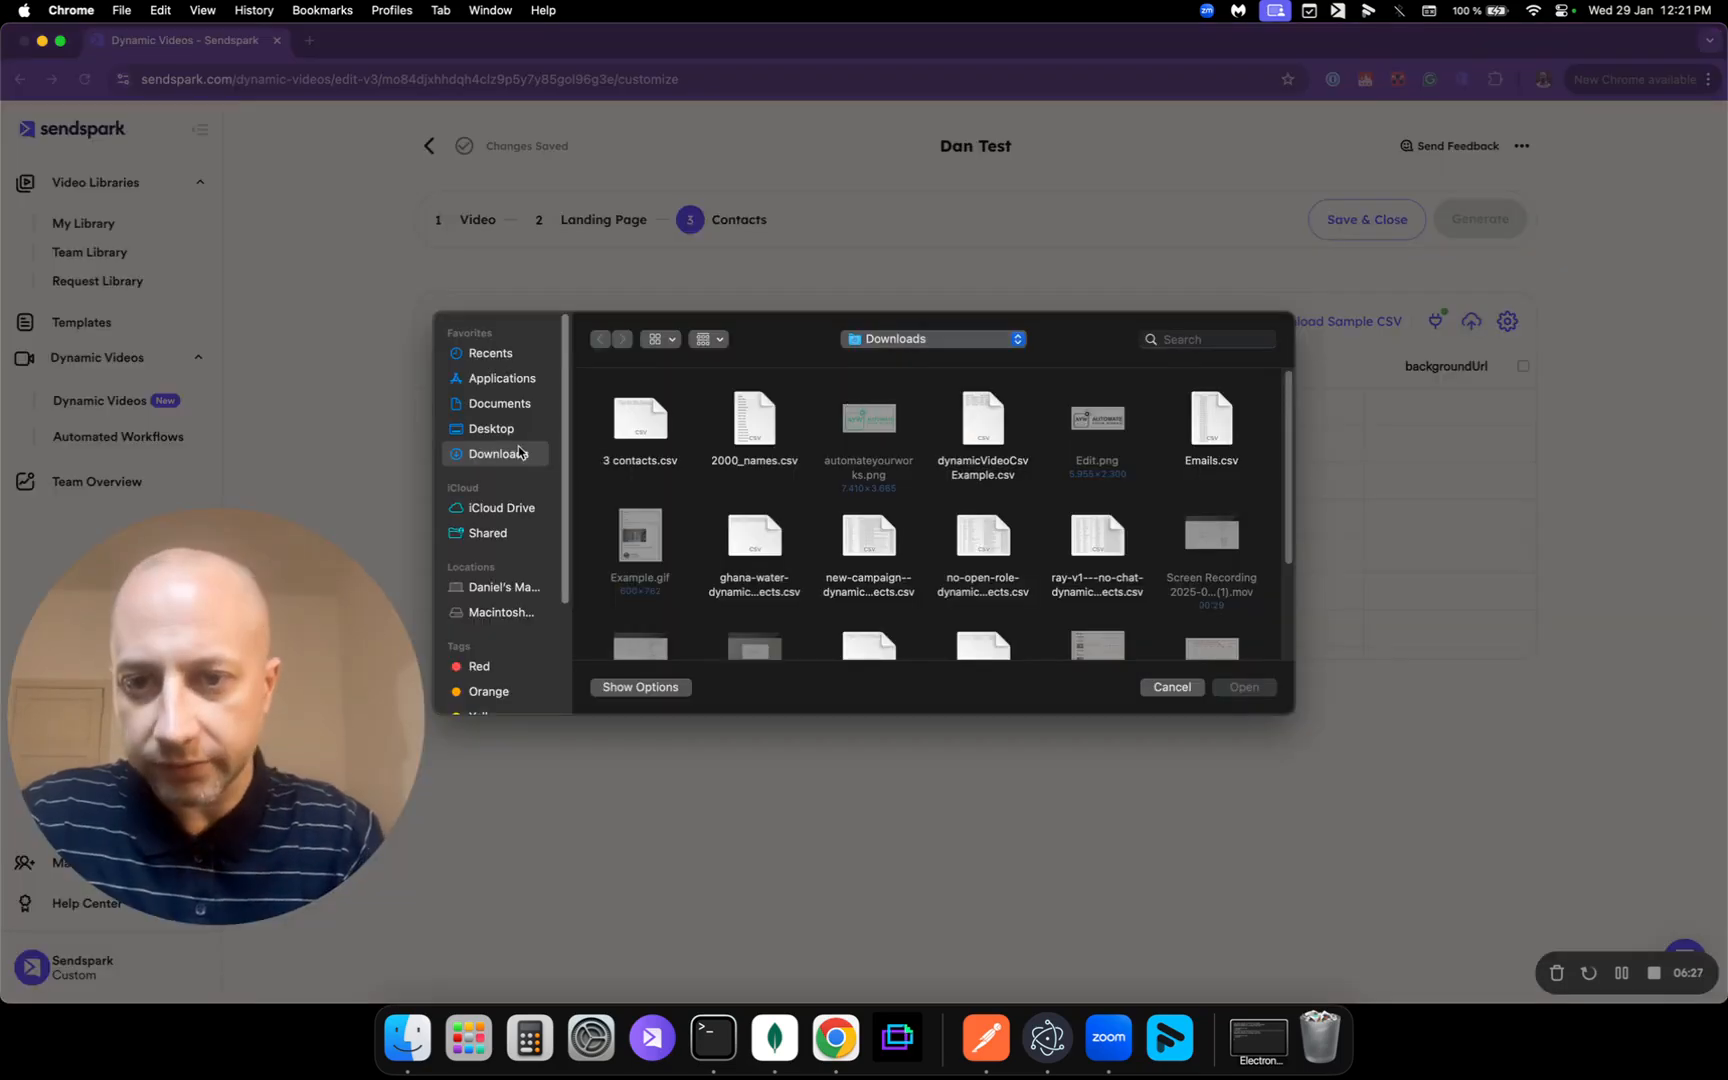
{"action": "double_click", "coordinate": [640, 425]}
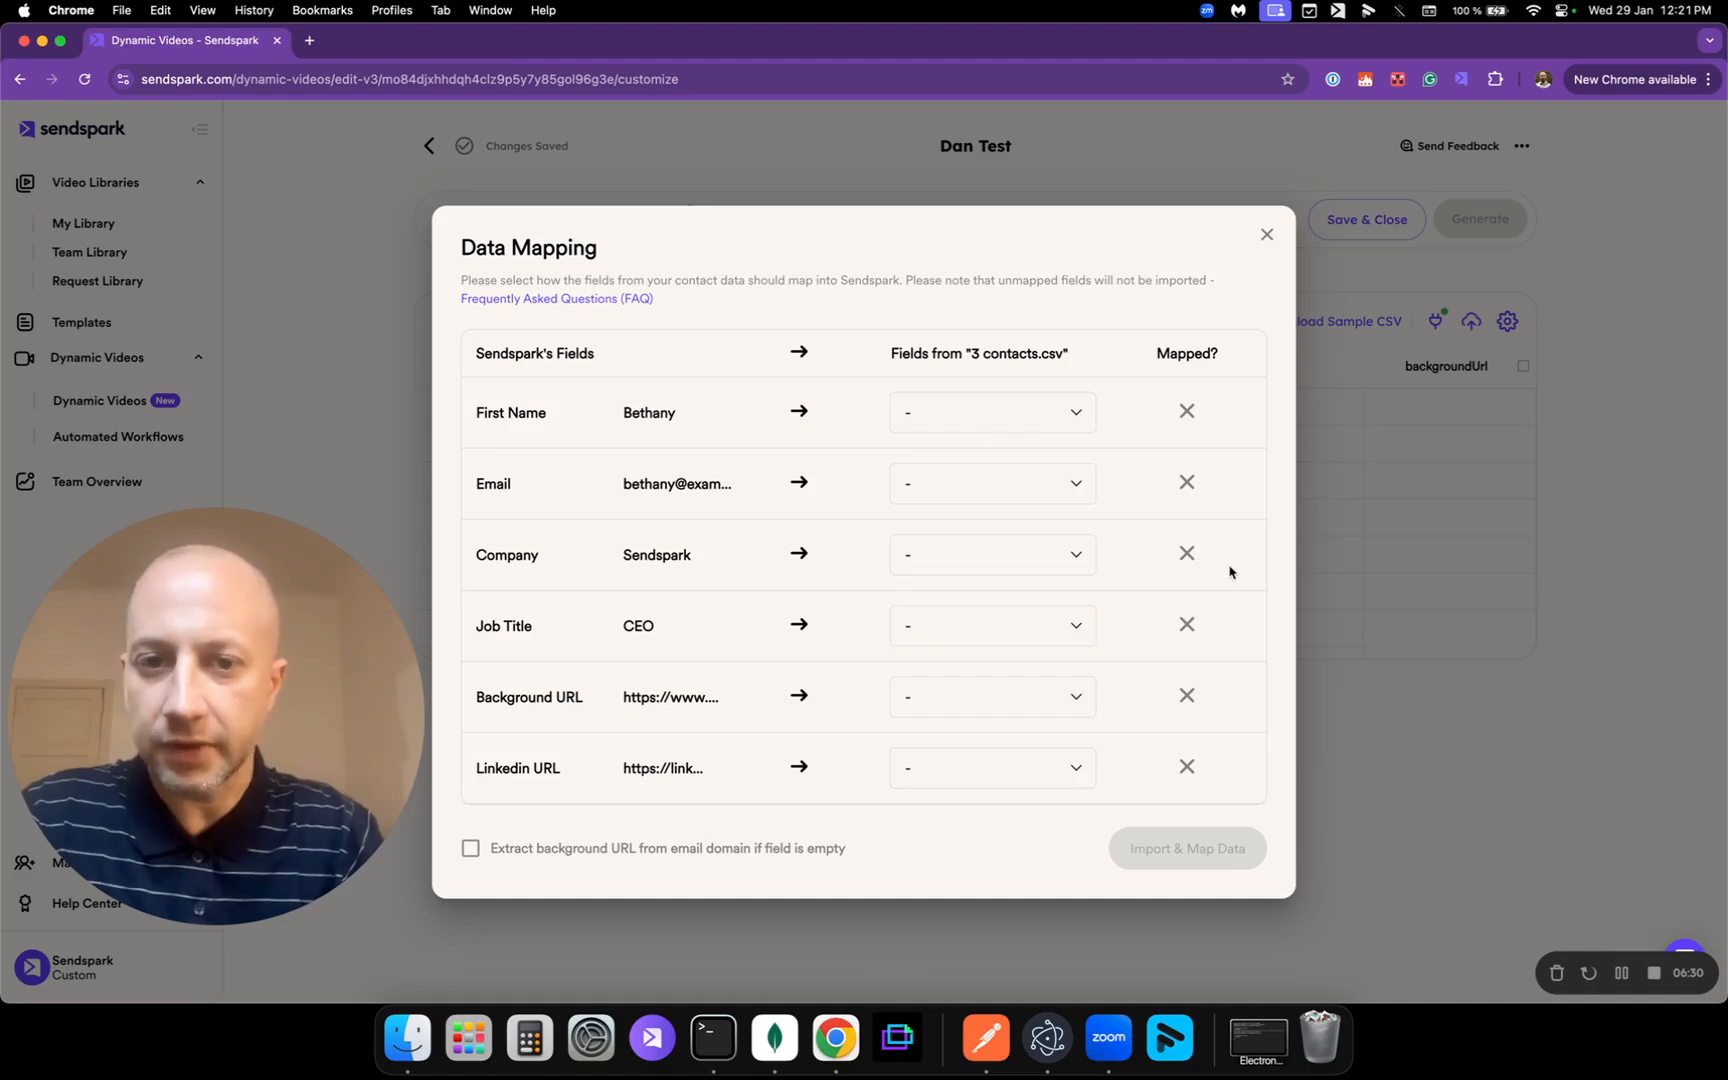
{"action": "left_click", "coordinate": [1014, 405]}
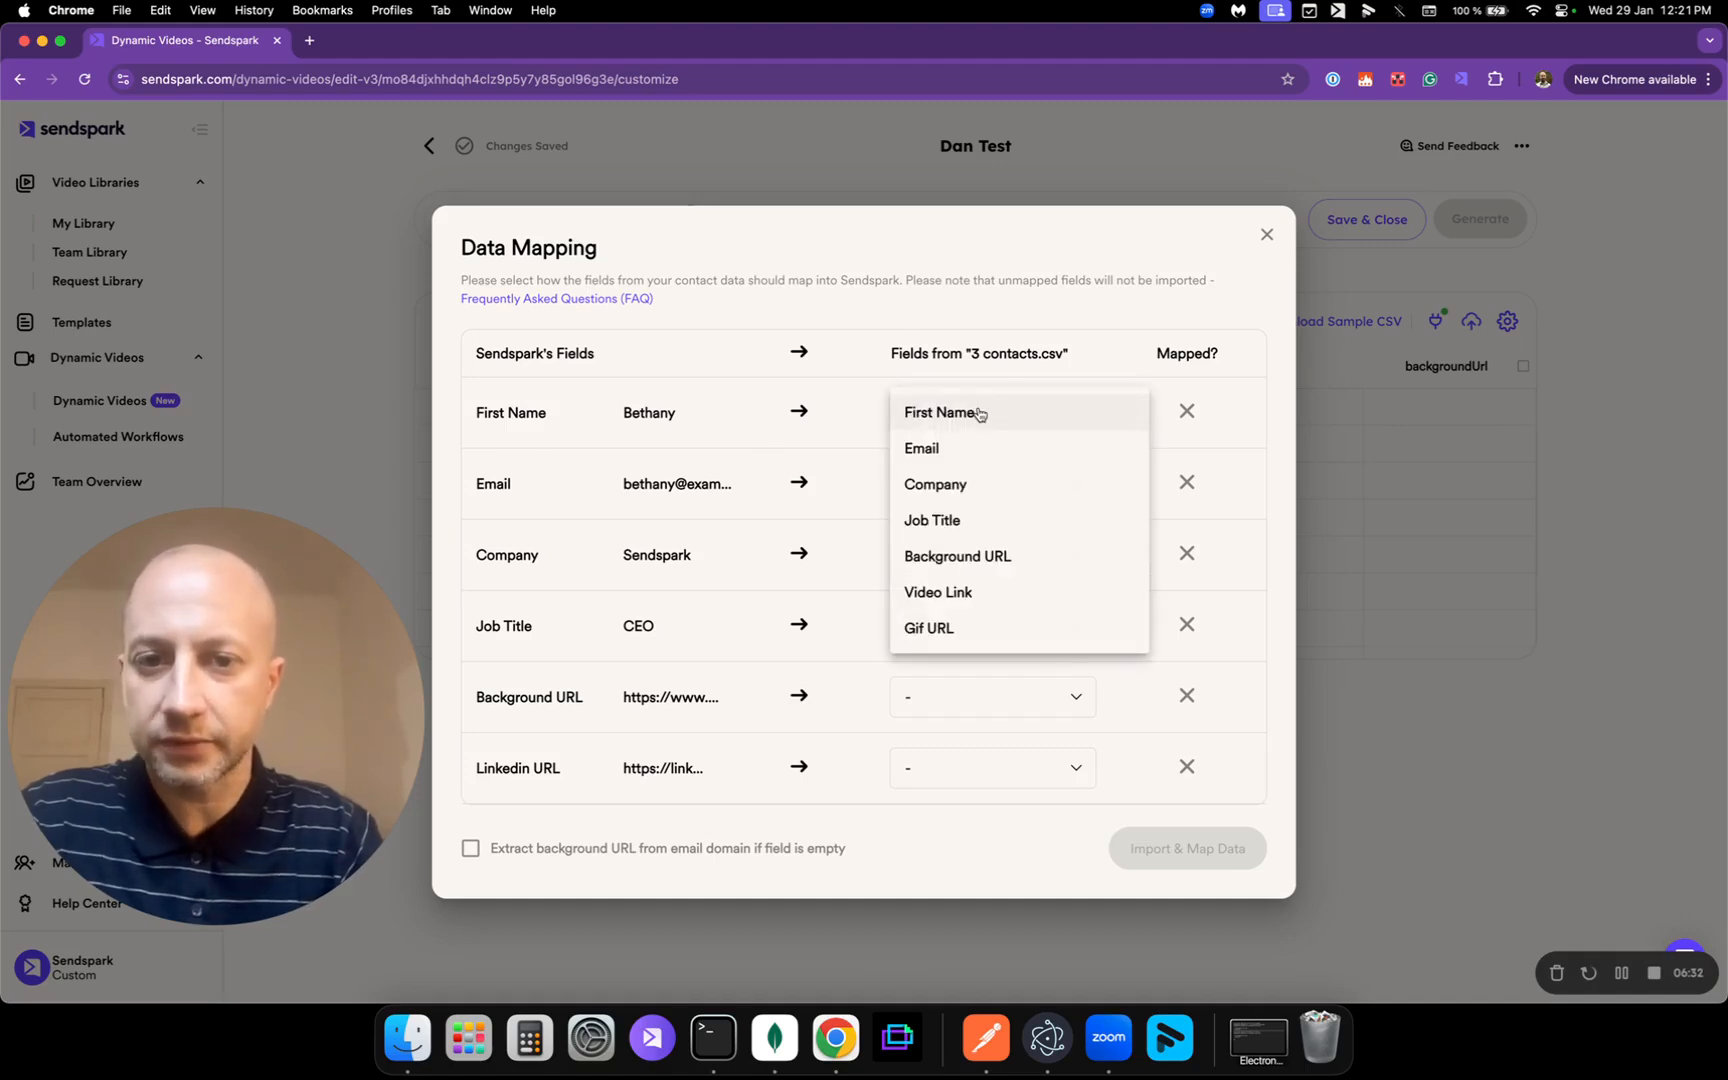
{"action": "left_click", "coordinate": [978, 413]}
{"action": "left_click", "coordinate": [930, 478]}
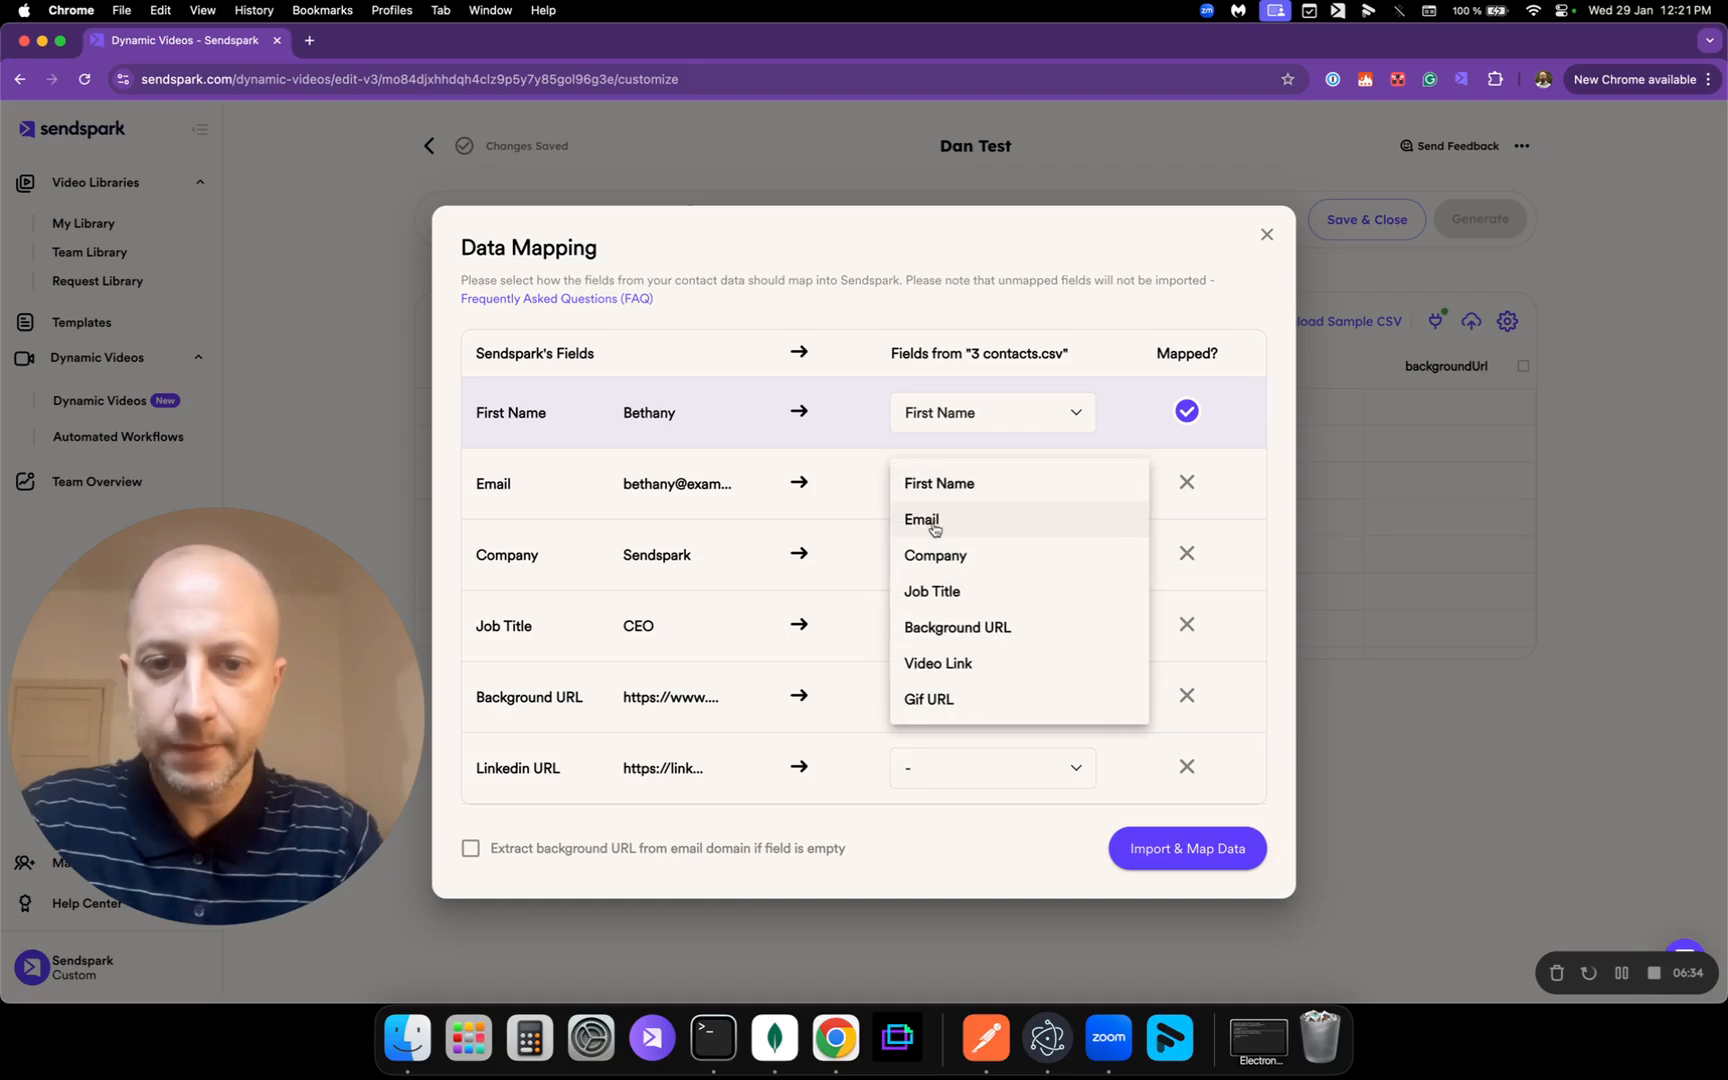
{"action": "left_click", "coordinate": [933, 526]}
{"action": "left_click", "coordinate": [978, 697]}
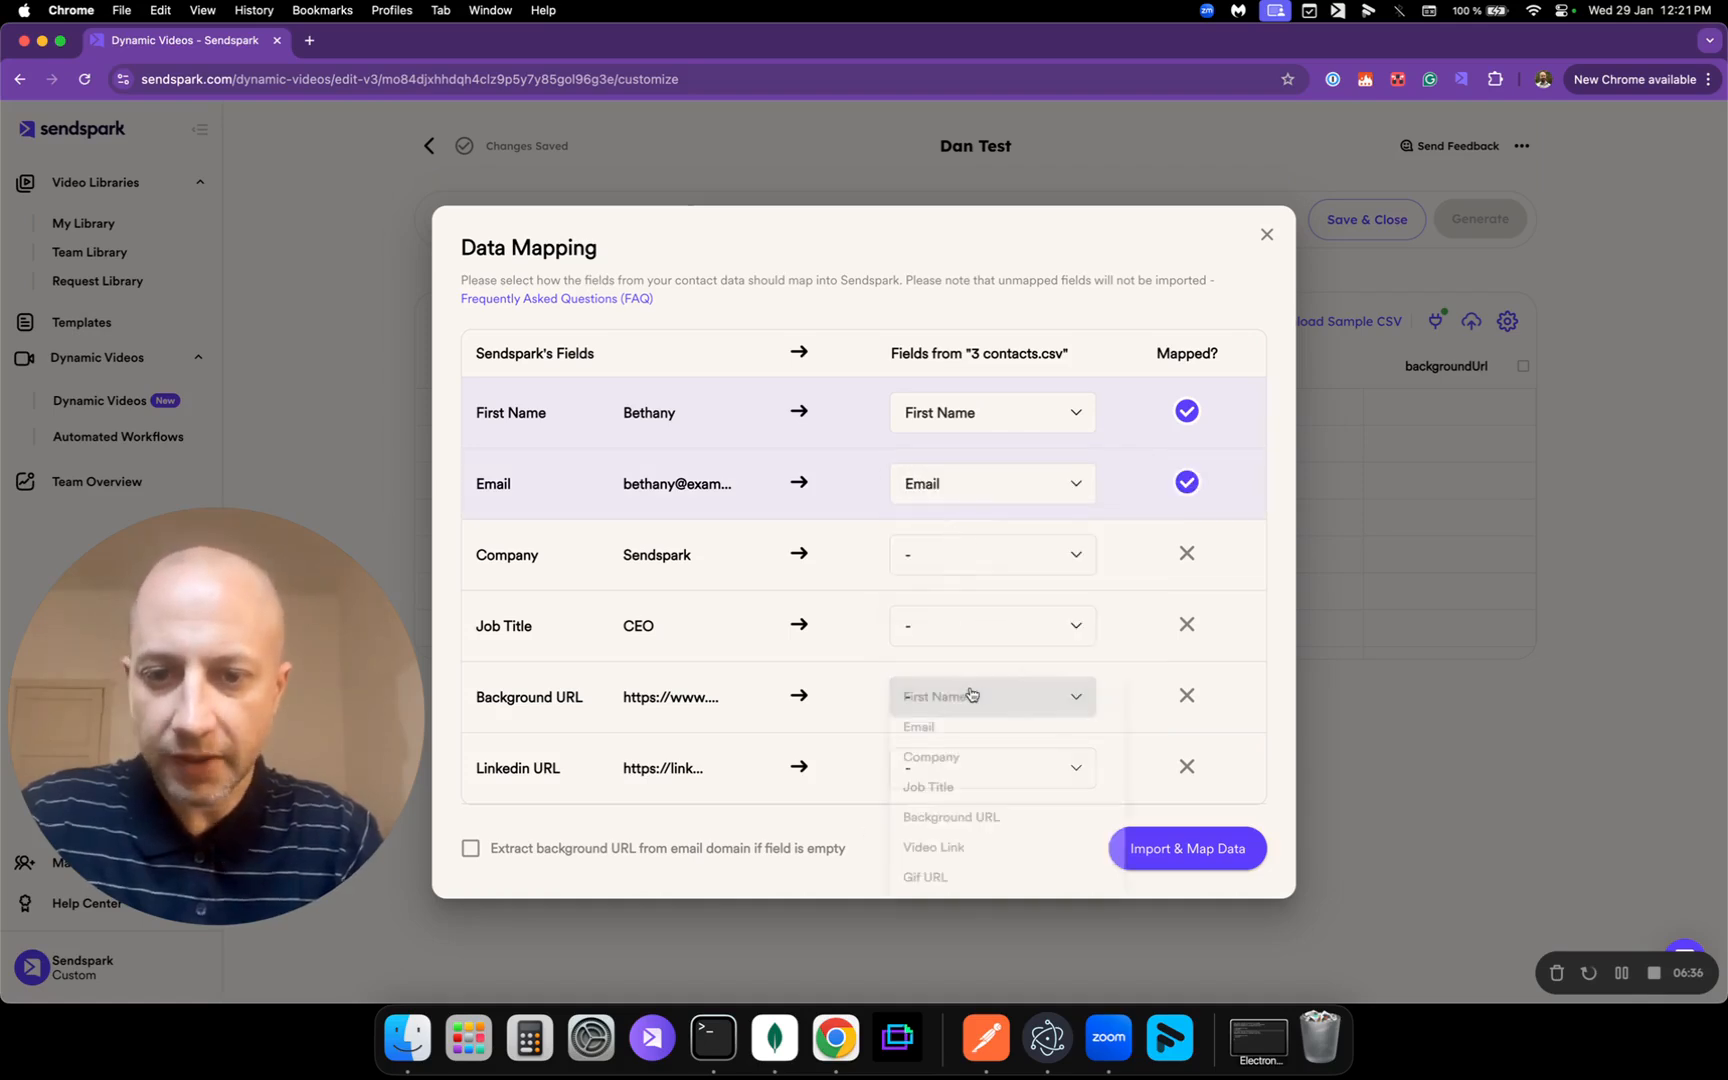
{"action": "left_click", "coordinate": [1020, 841]}
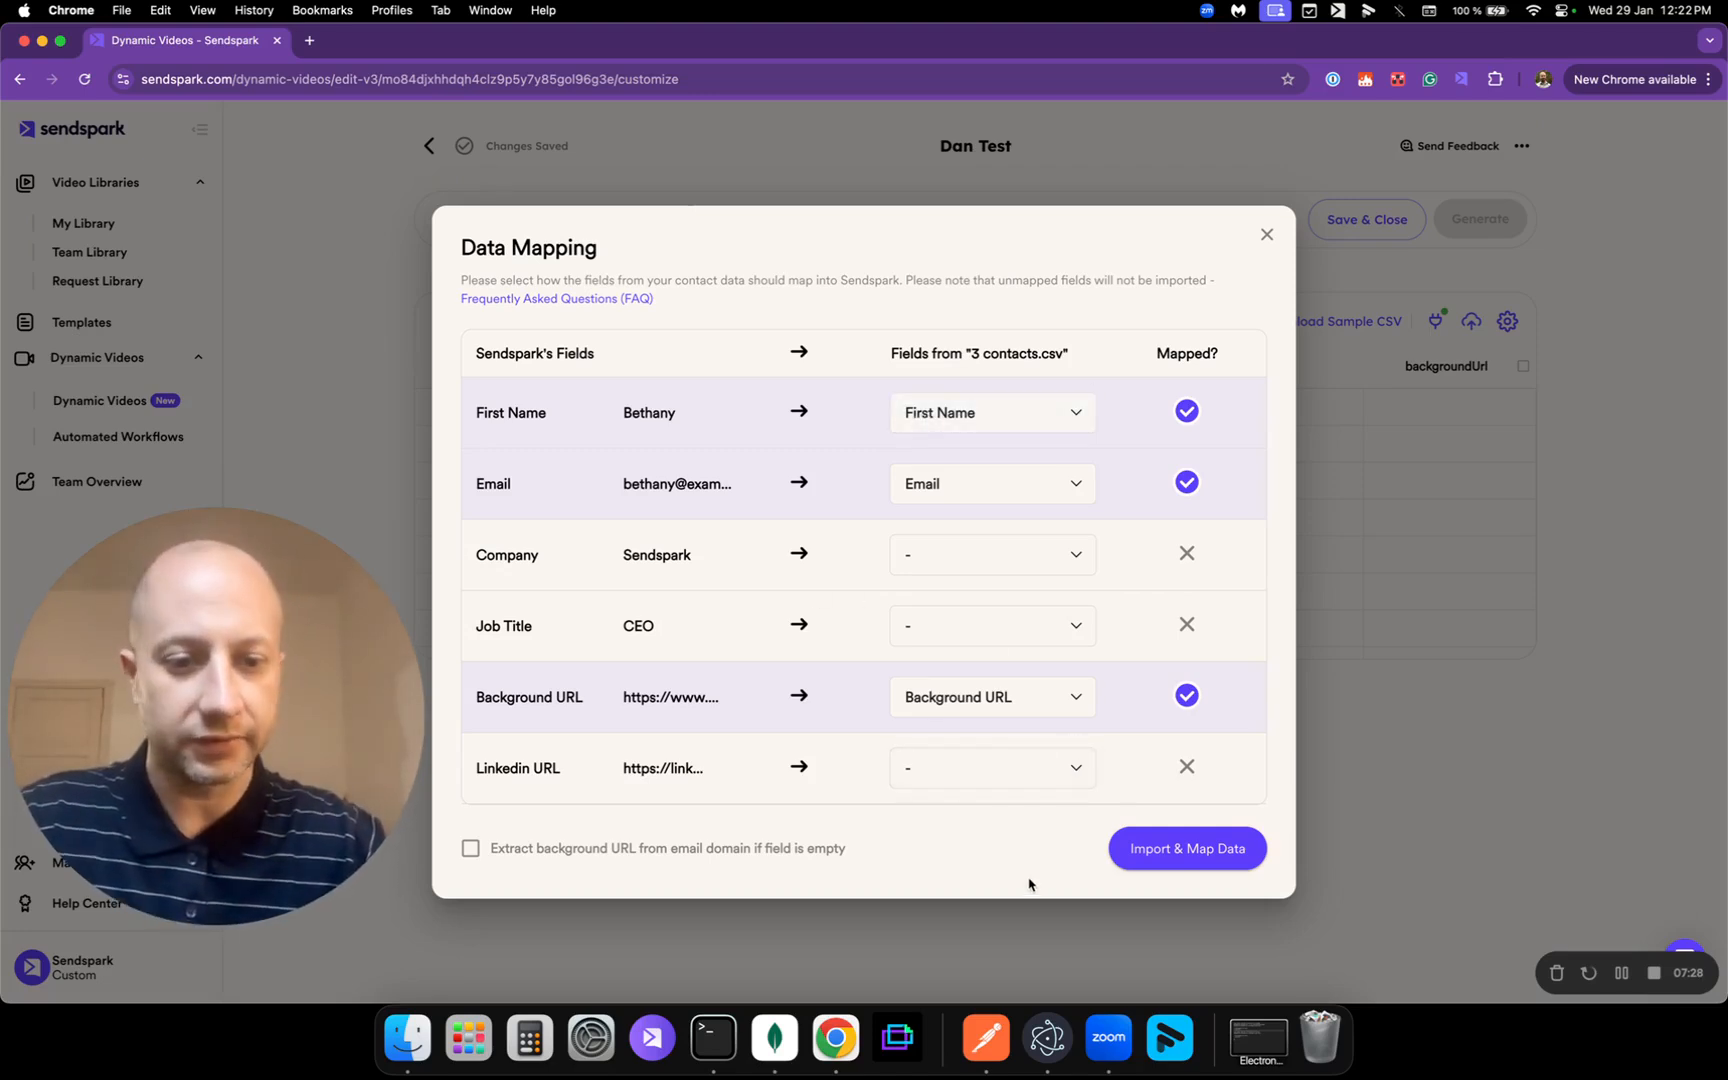
{"action": "left_click", "coordinate": [1172, 860]}
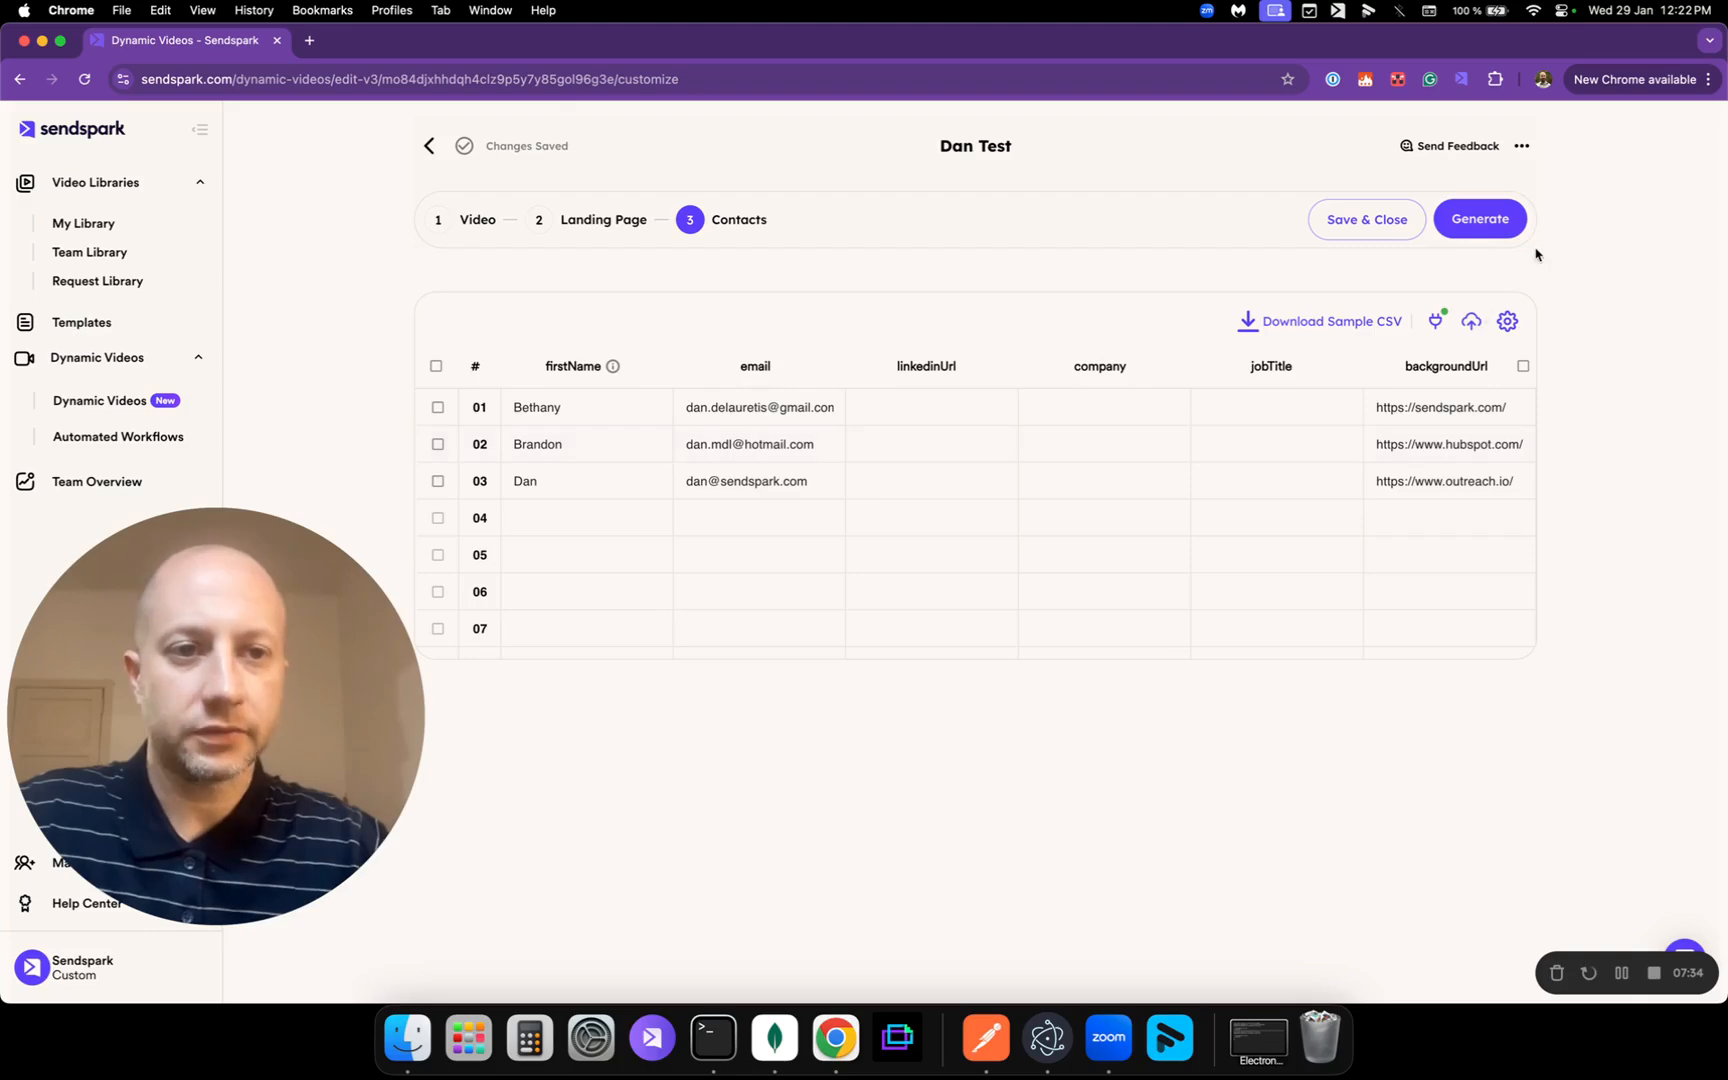
Step: Review the one-DVM, one-minute estimate and confirm generating videos for all three contacts
{"action": "left_click", "coordinate": [1472, 220]}
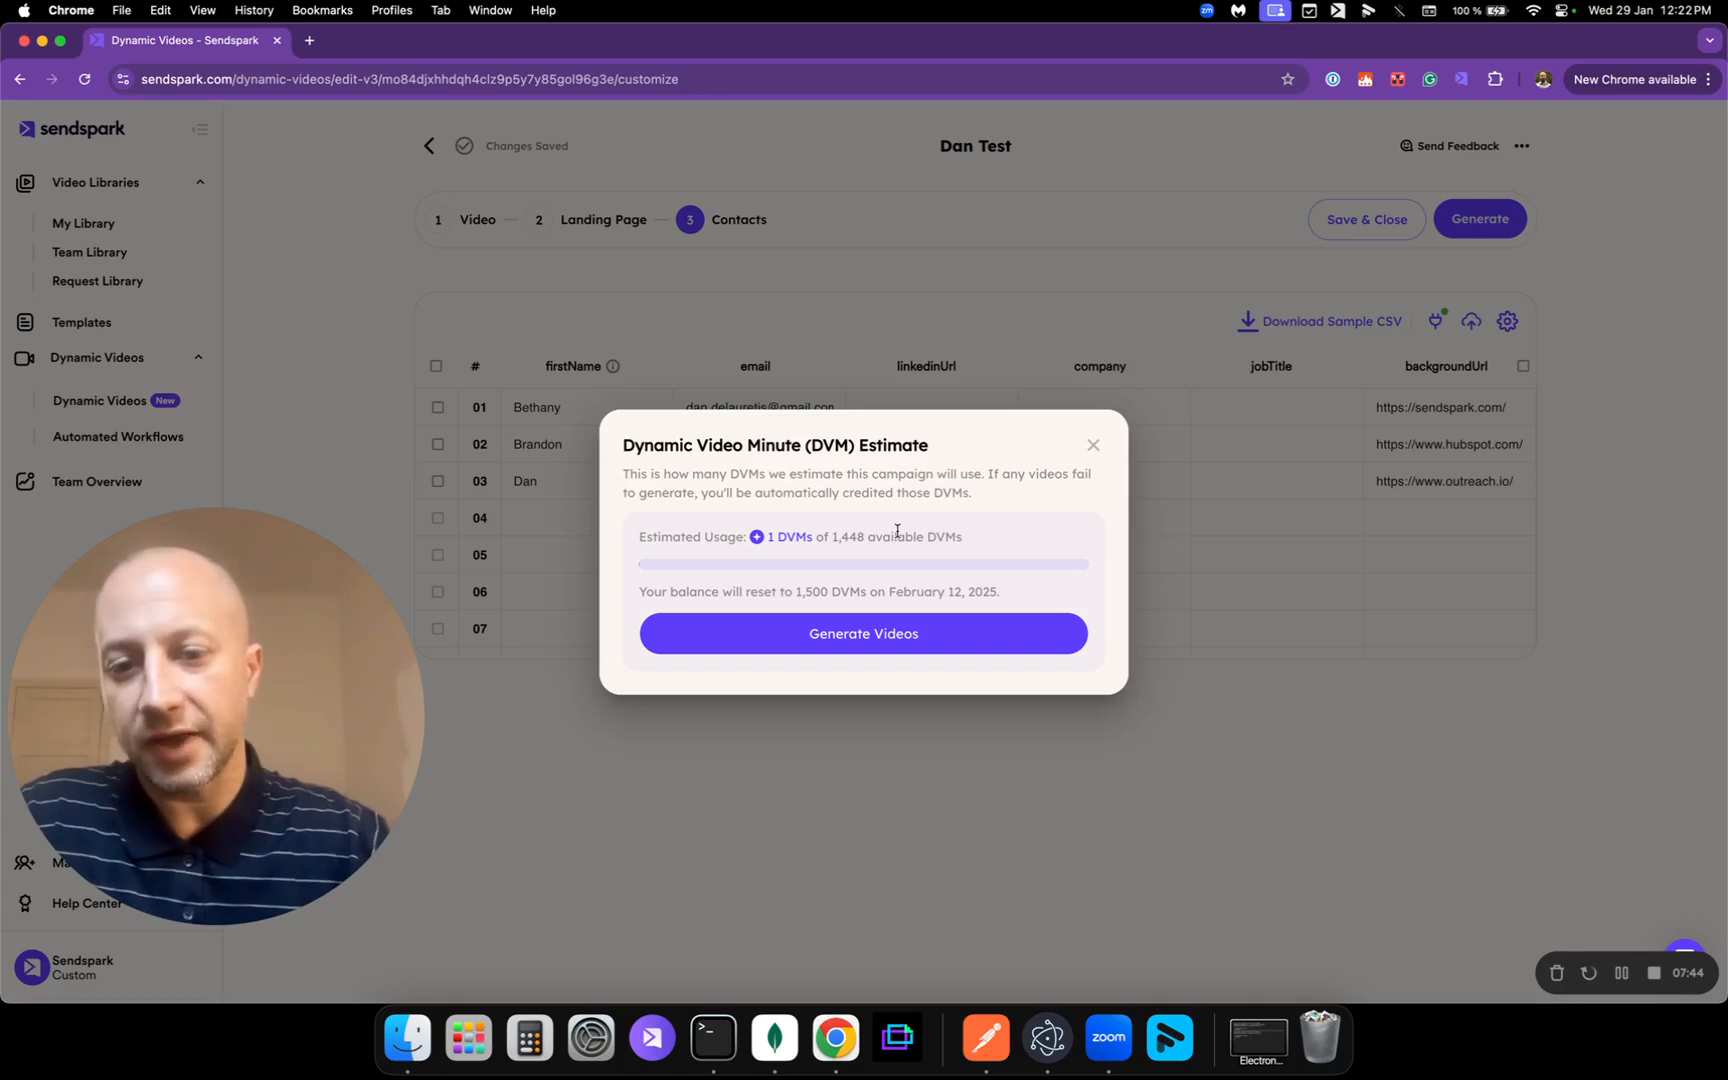
{"action": "left_click_drag", "start_coordinate": [738, 591], "coordinate": [1000, 591]}
{"action": "left_click", "coordinate": [1017, 591]}
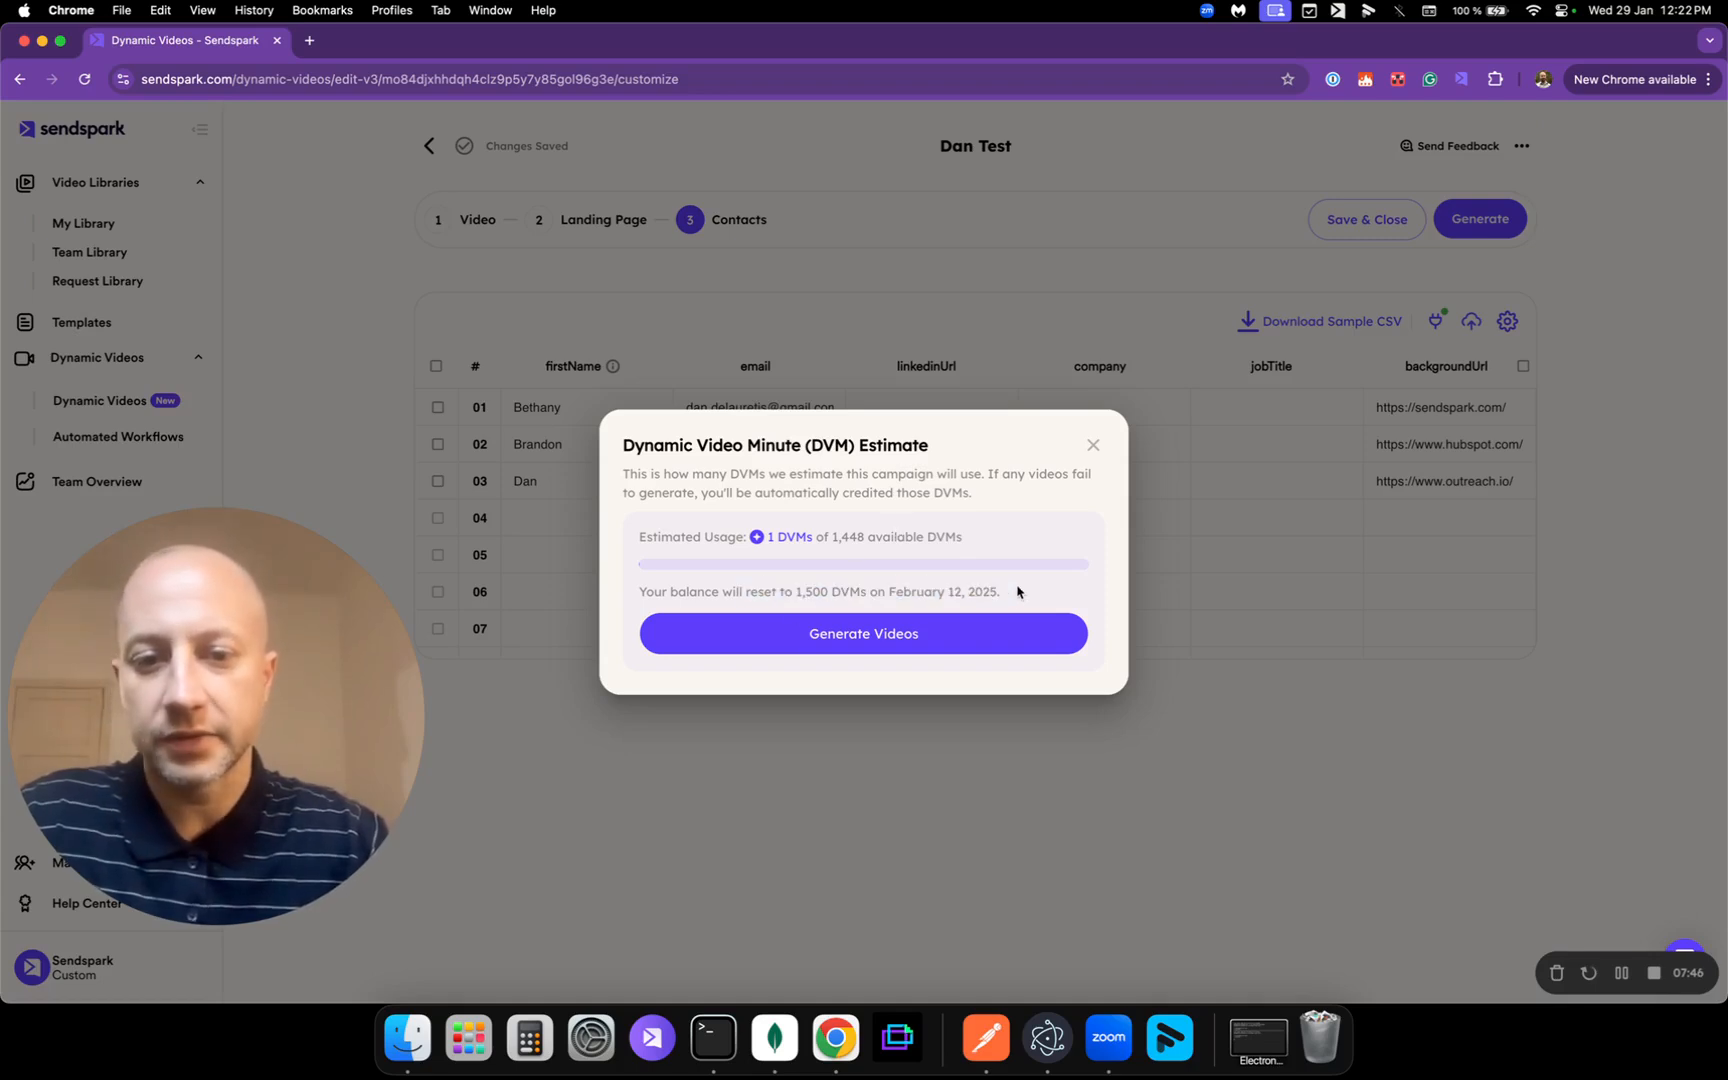
{"action": "left_click_drag", "start_coordinate": [870, 591], "coordinate": [1040, 598]}
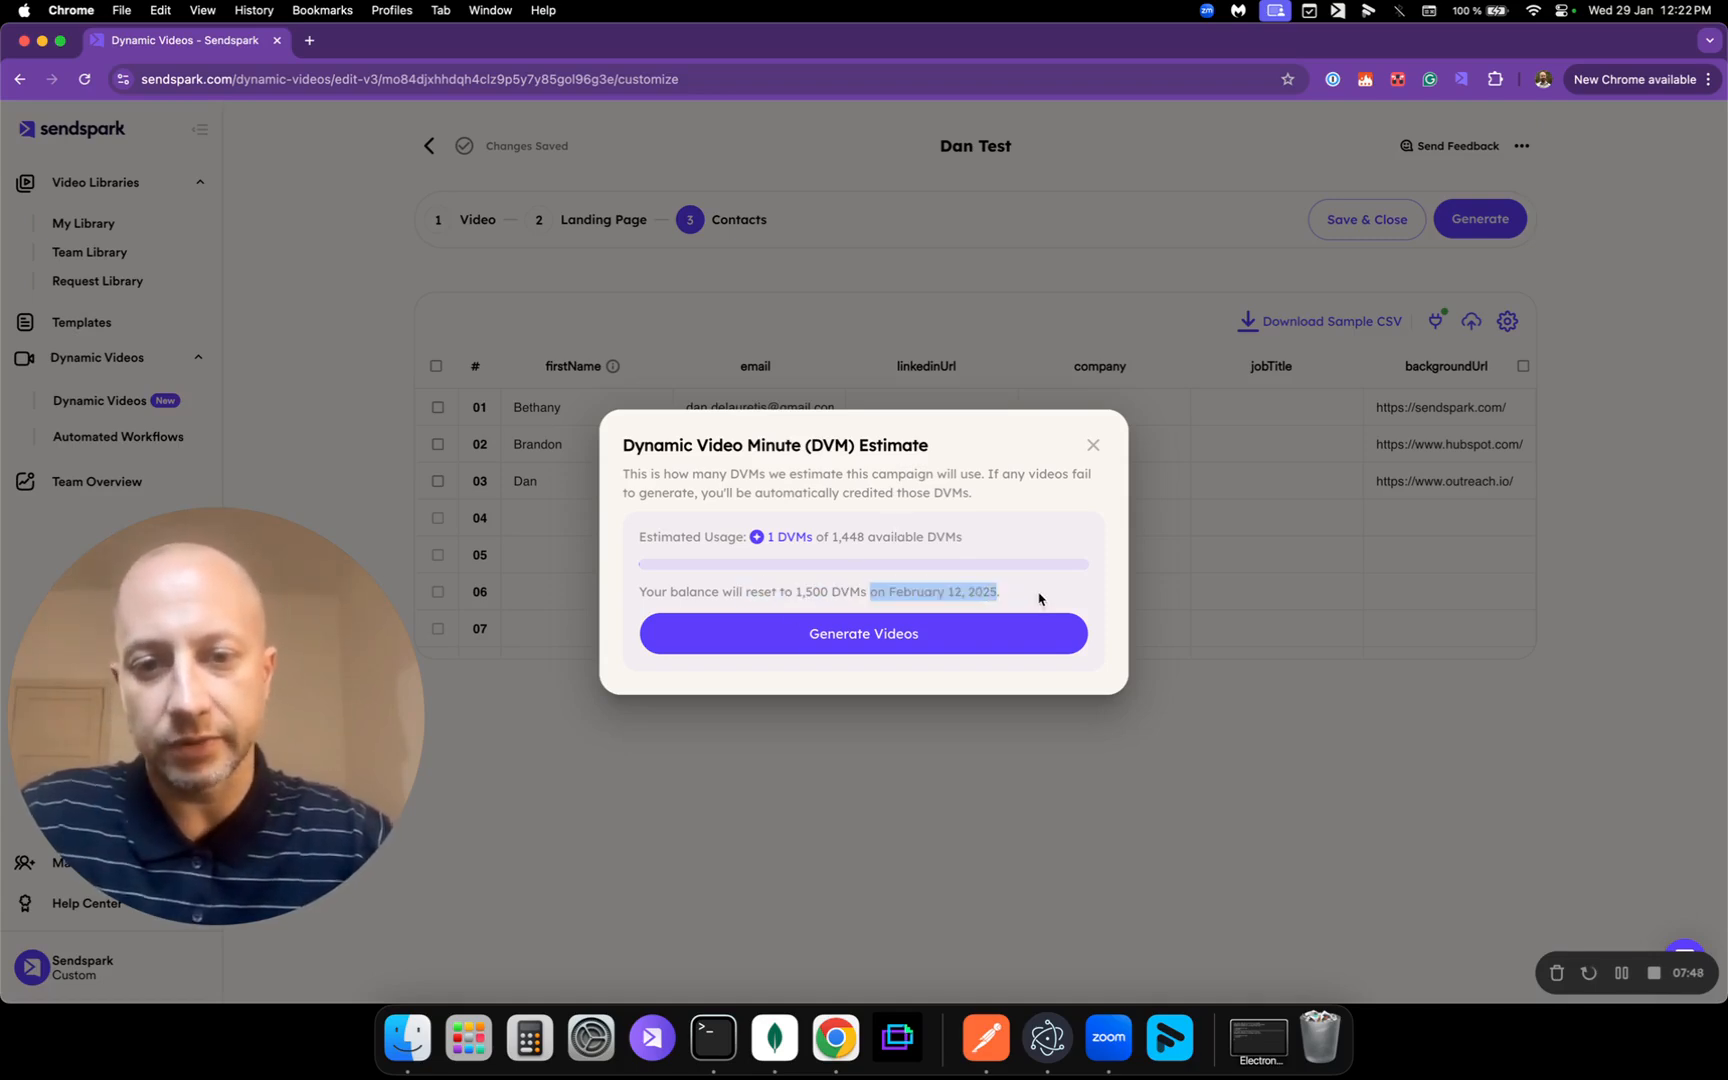
{"action": "left_click", "coordinate": [1040, 598]}
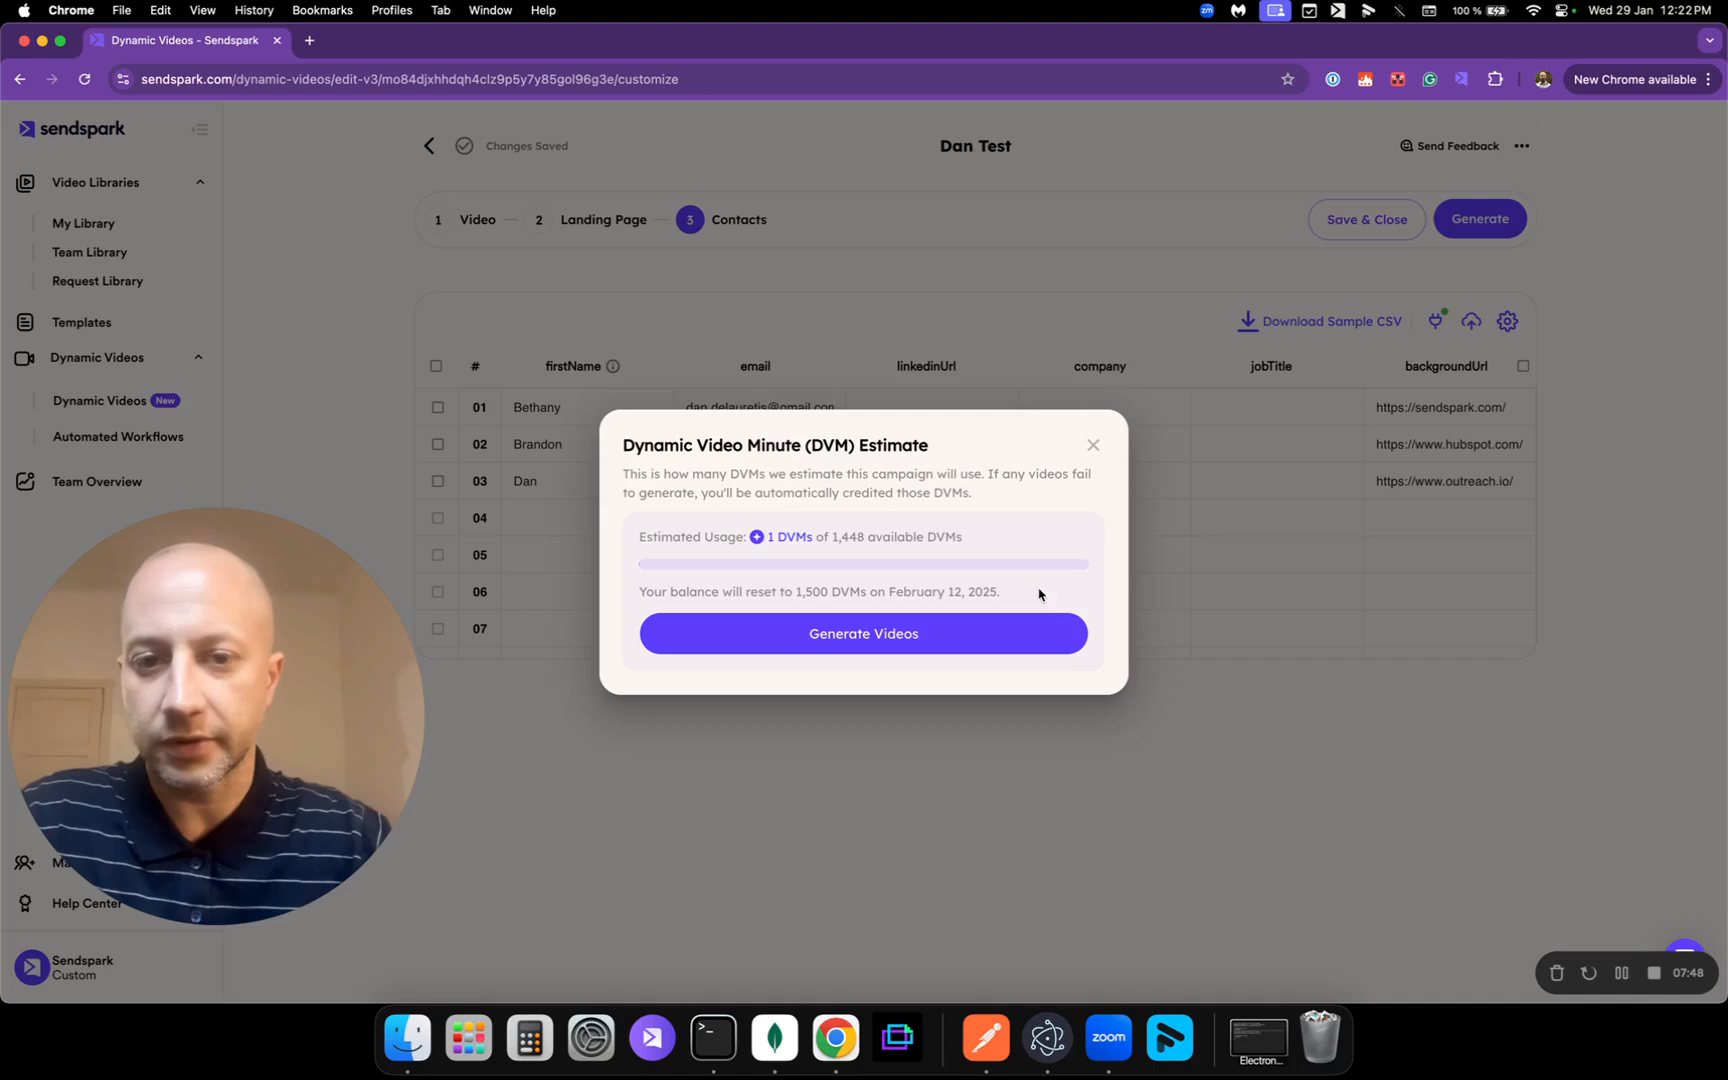
{"action": "left_click", "coordinate": [845, 653]}
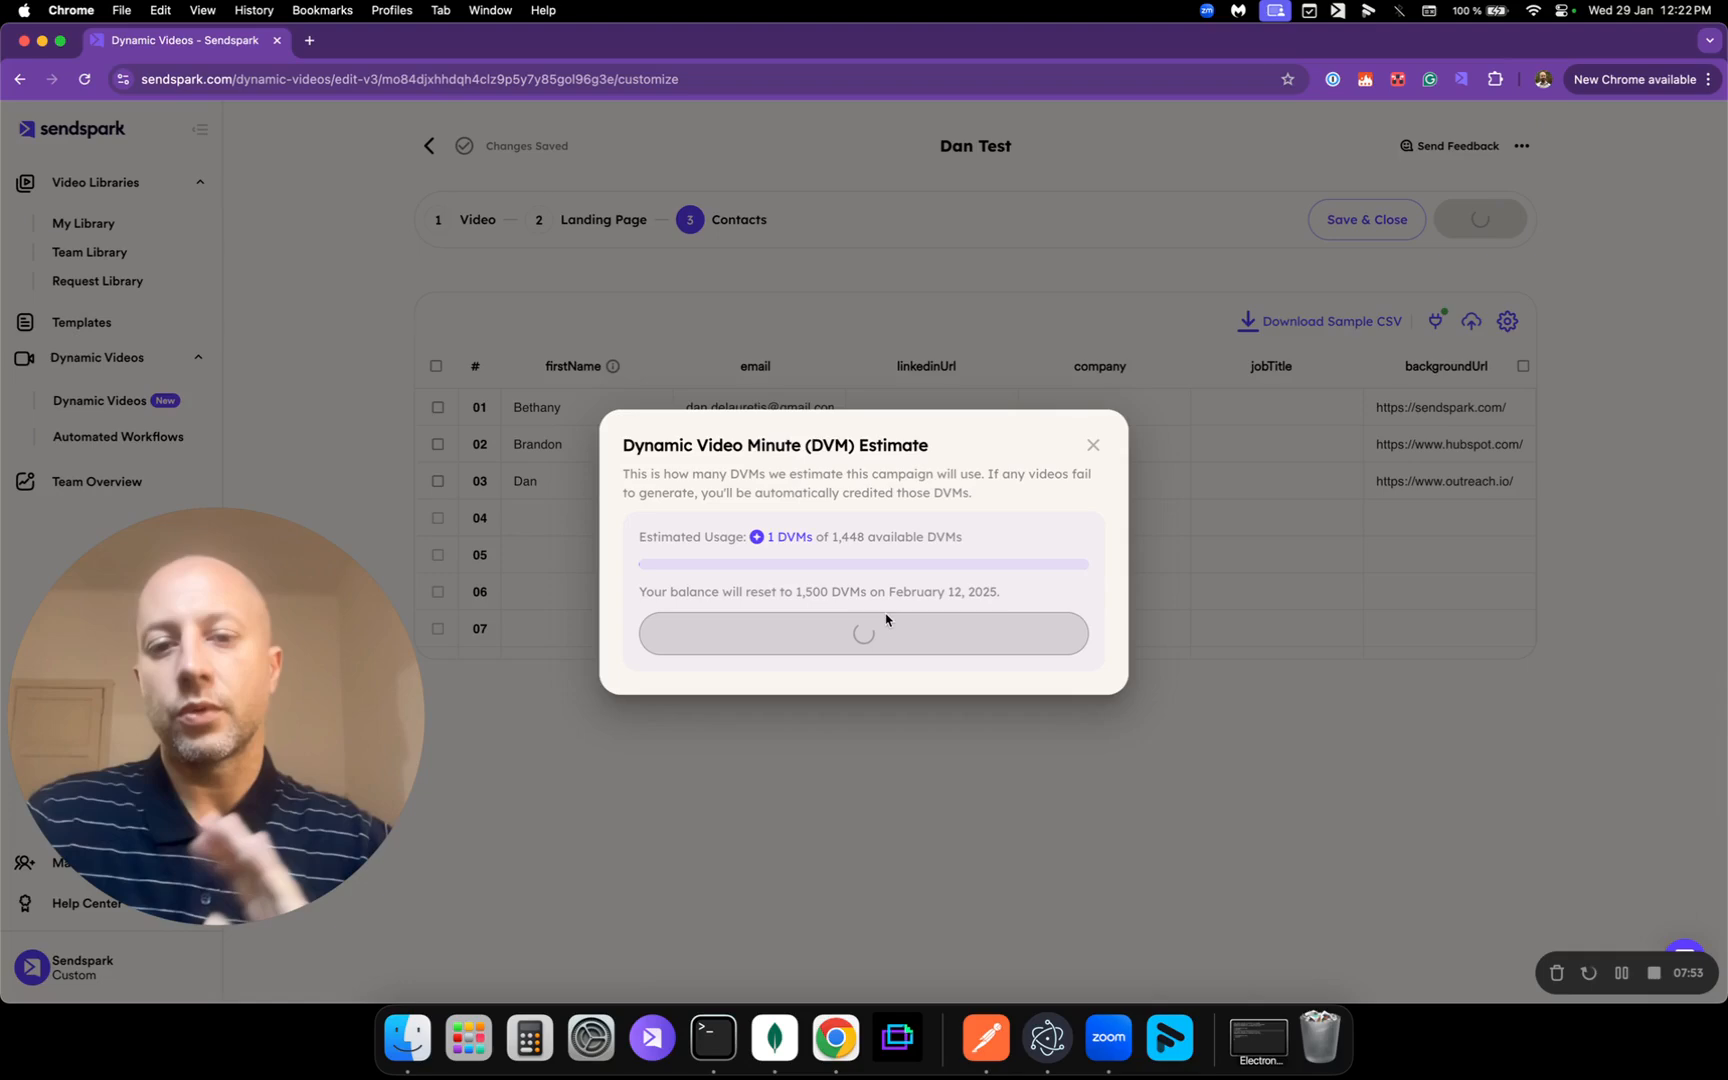
{"action": "left_click_drag", "start_coordinate": [744, 501], "coordinate": [810, 502]}
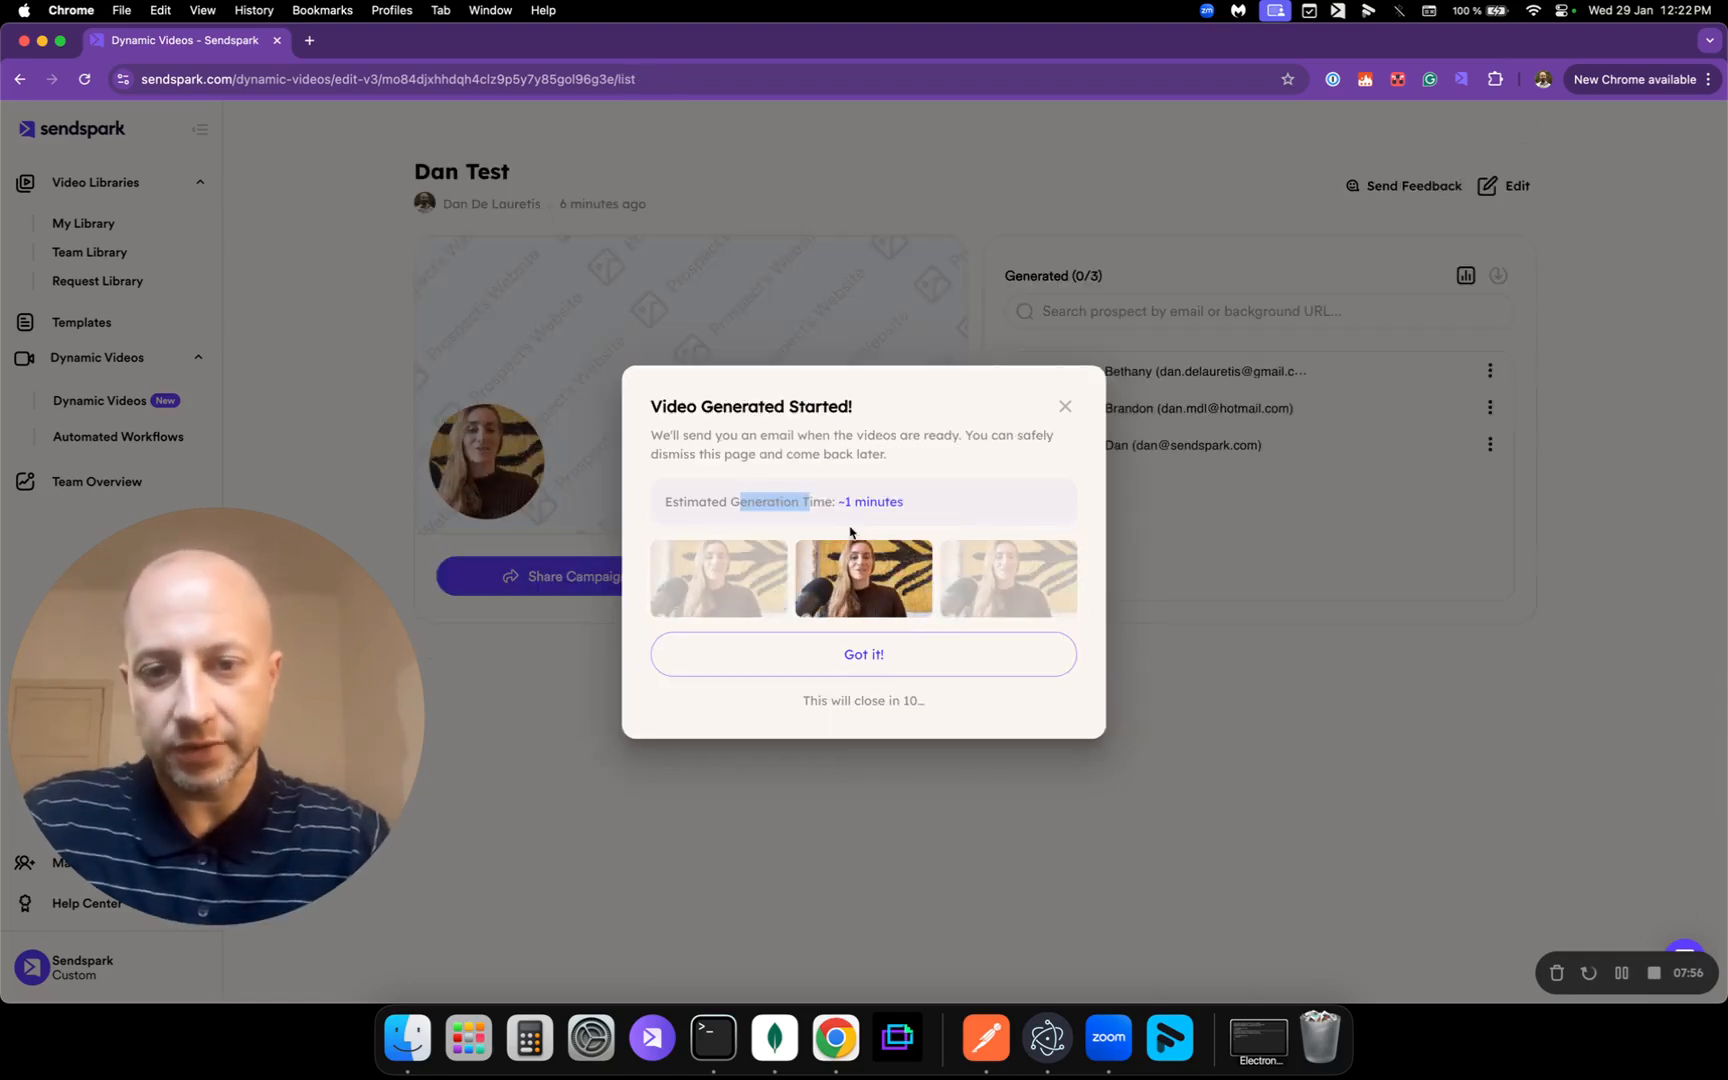
Step: Dismiss the generation-started notice and let the campaign reach 3/3 generated
{"action": "left_click", "coordinate": [912, 652]}
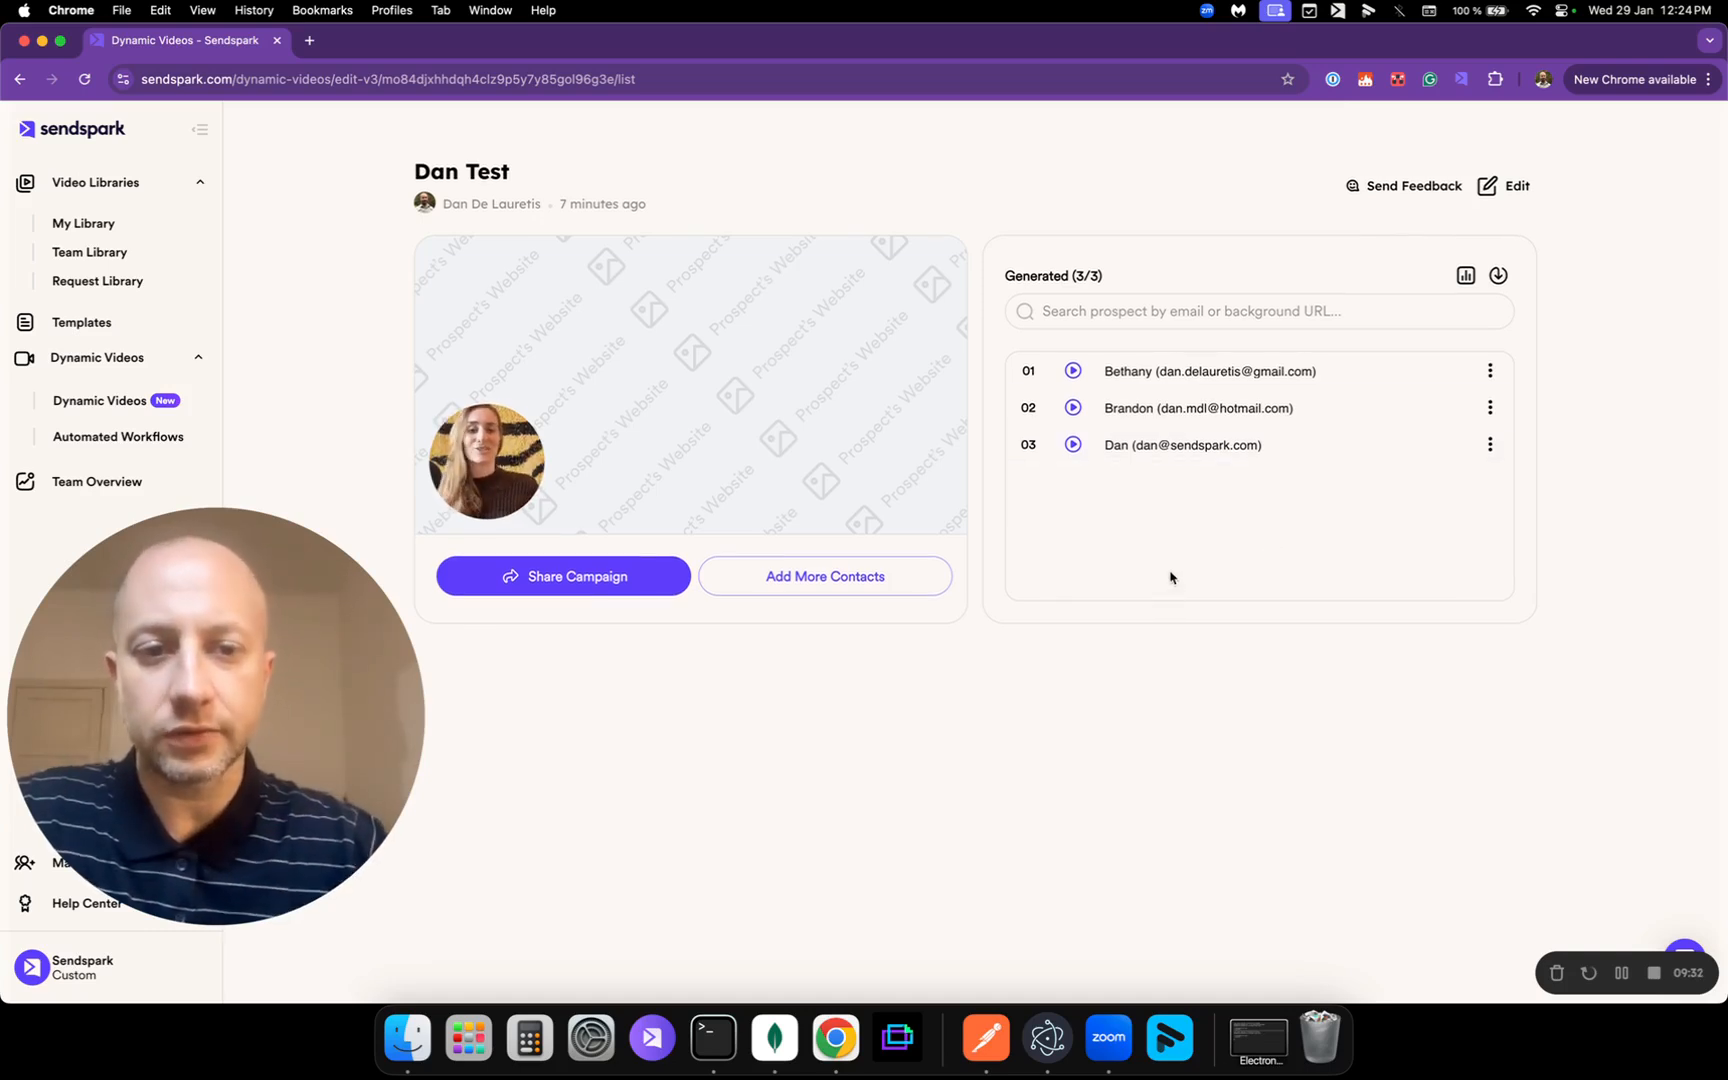
Step: Play the first contact's personalized video briefly, then load and play the second contact's
{"action": "left_click", "coordinate": [1147, 377]}
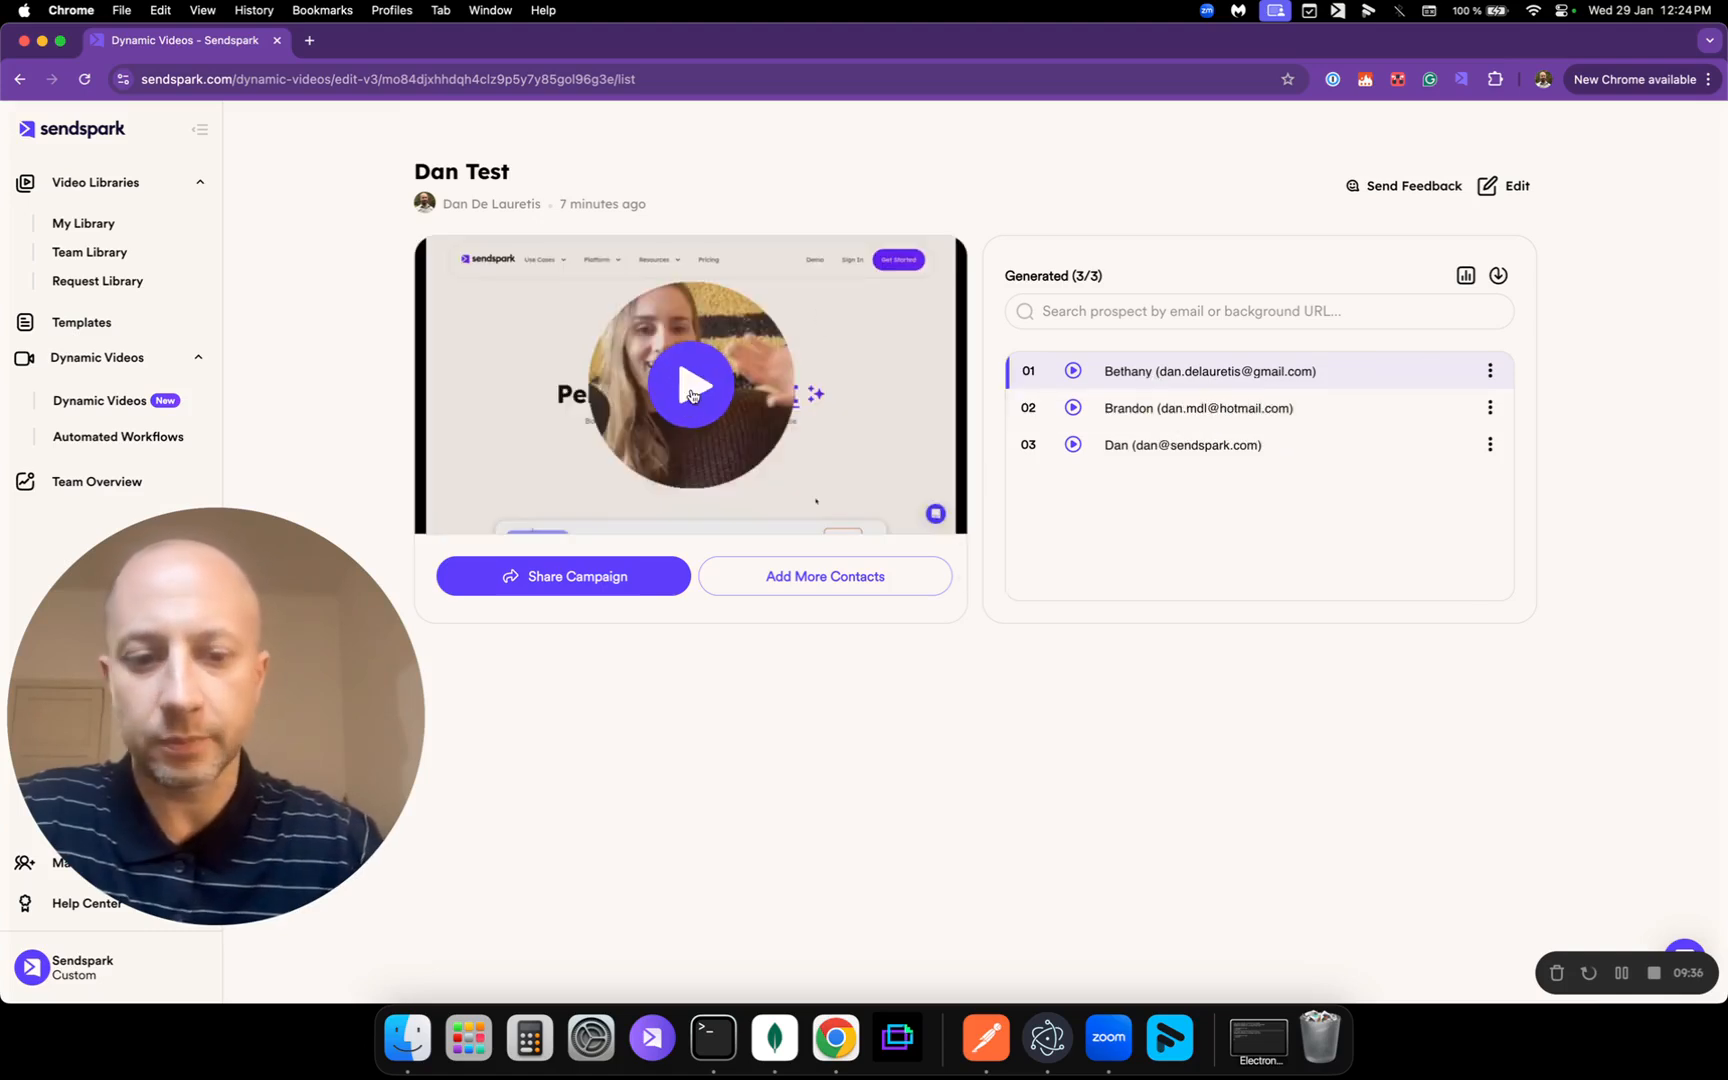
{"action": "left_click", "coordinate": [691, 390]}
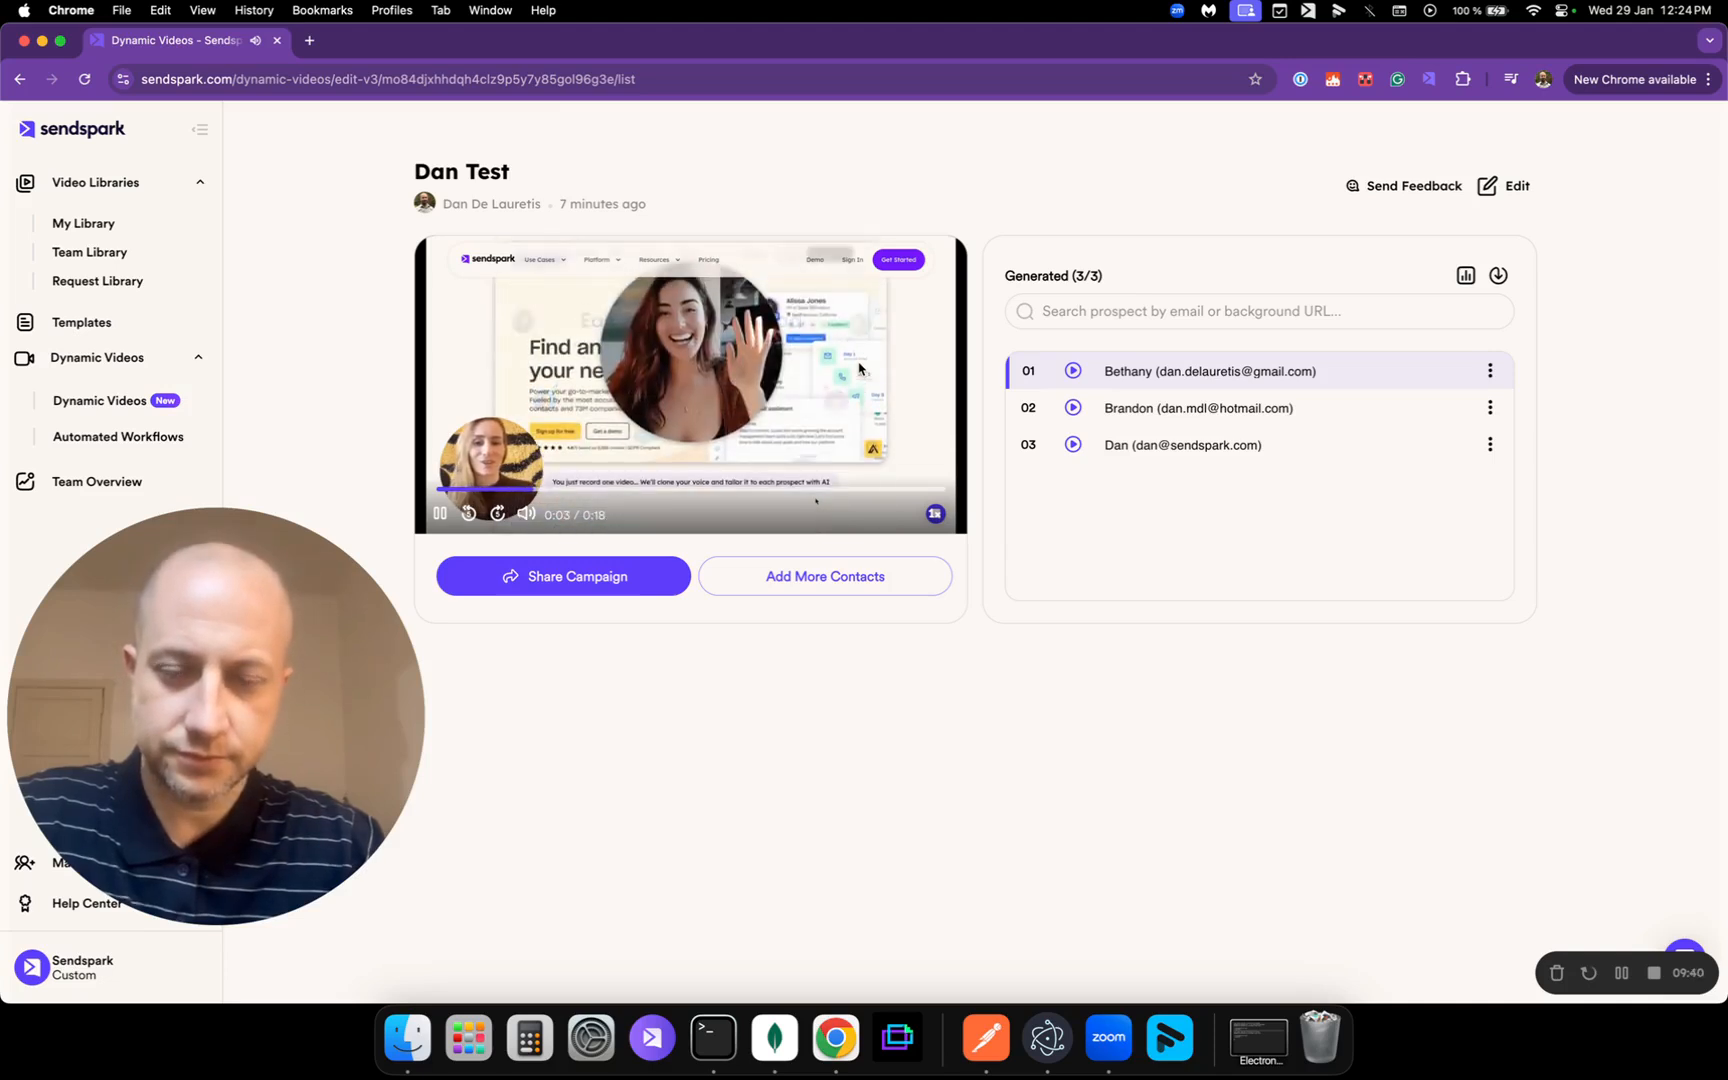
{"action": "left_click", "coordinate": [858, 368]}
{"action": "left_click", "coordinate": [1142, 407]}
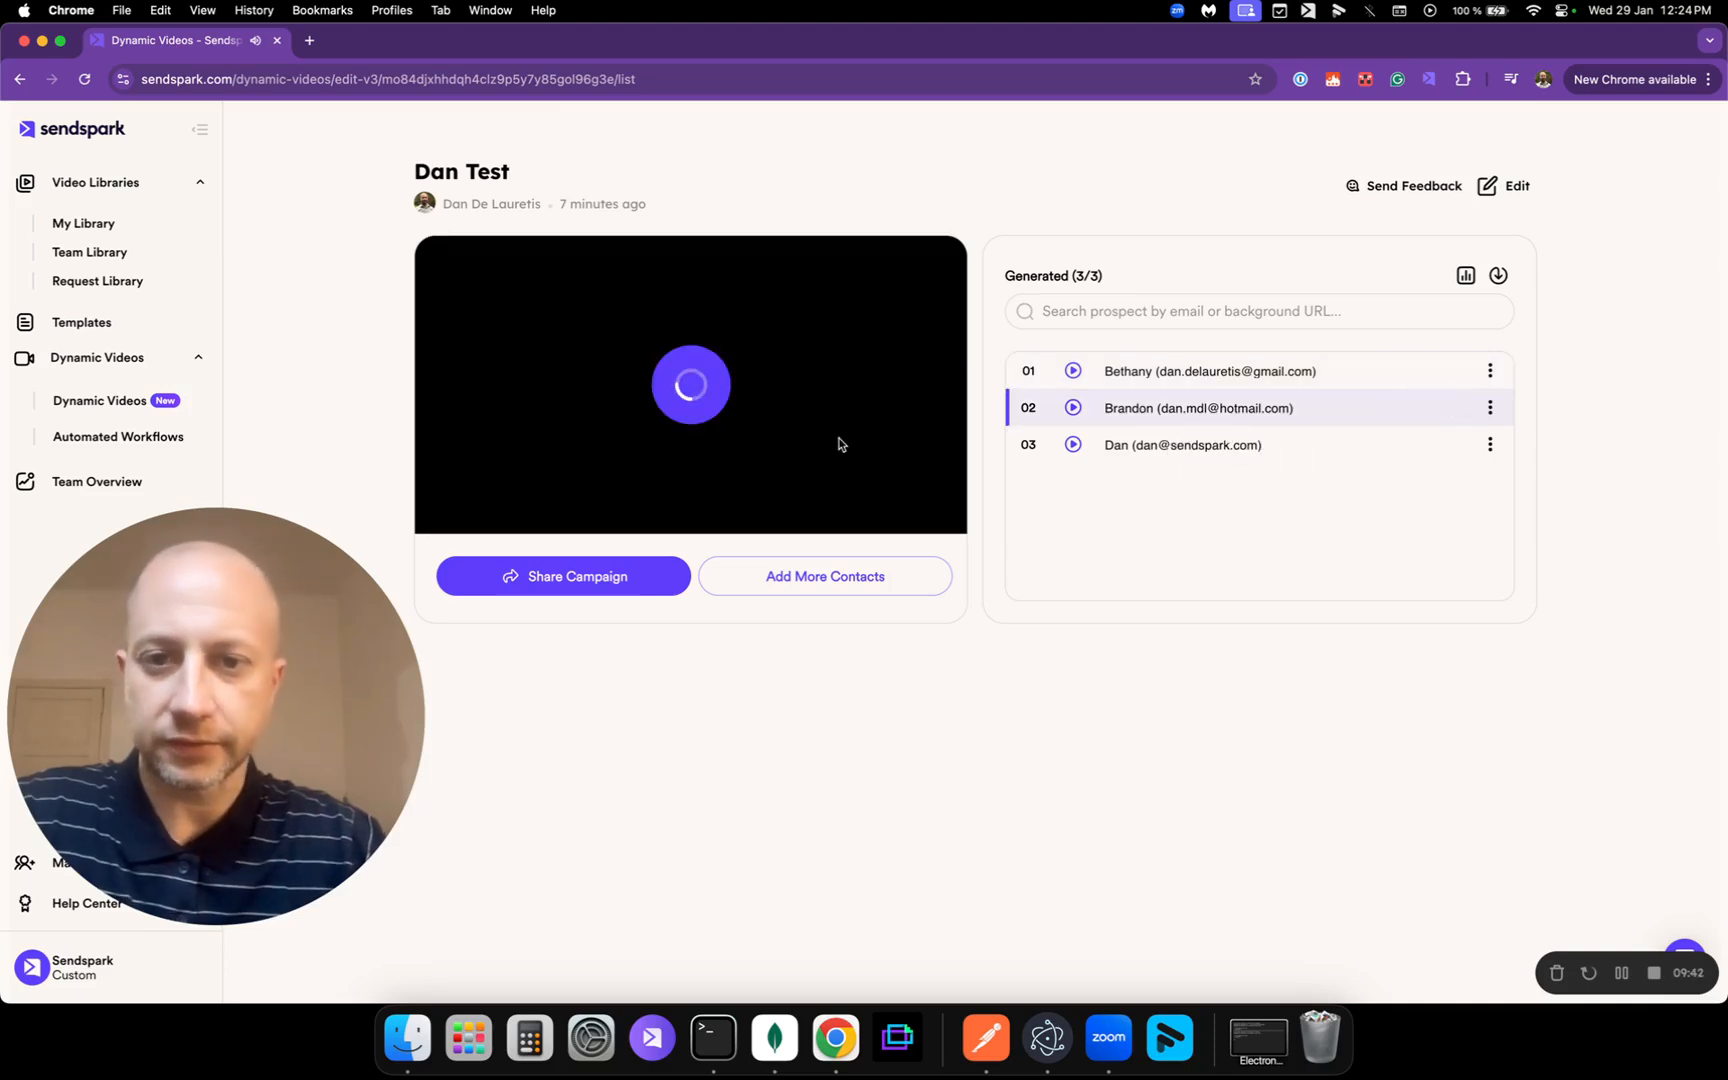
{"action": "left_click", "coordinate": [701, 411]}
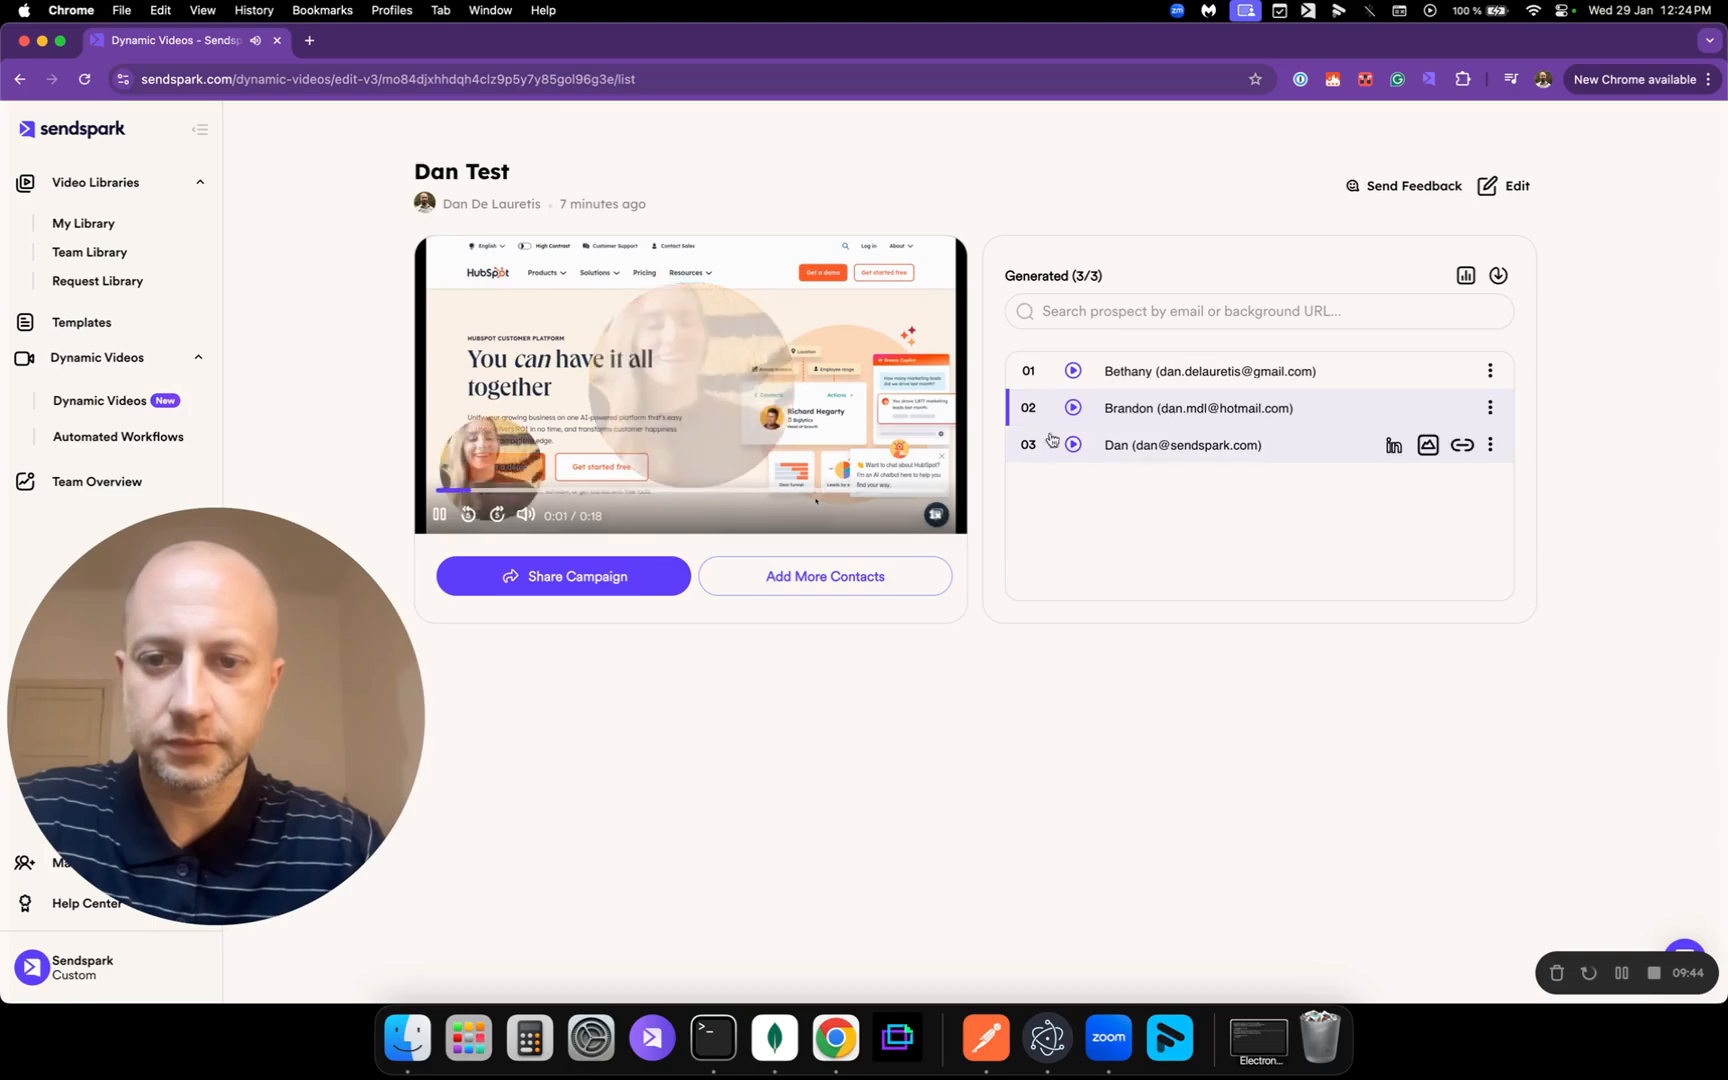
Step: Play the third contact's 18-second video over the Outreach website, then pause it
{"action": "mouse_move", "coordinate": [1151, 455]}
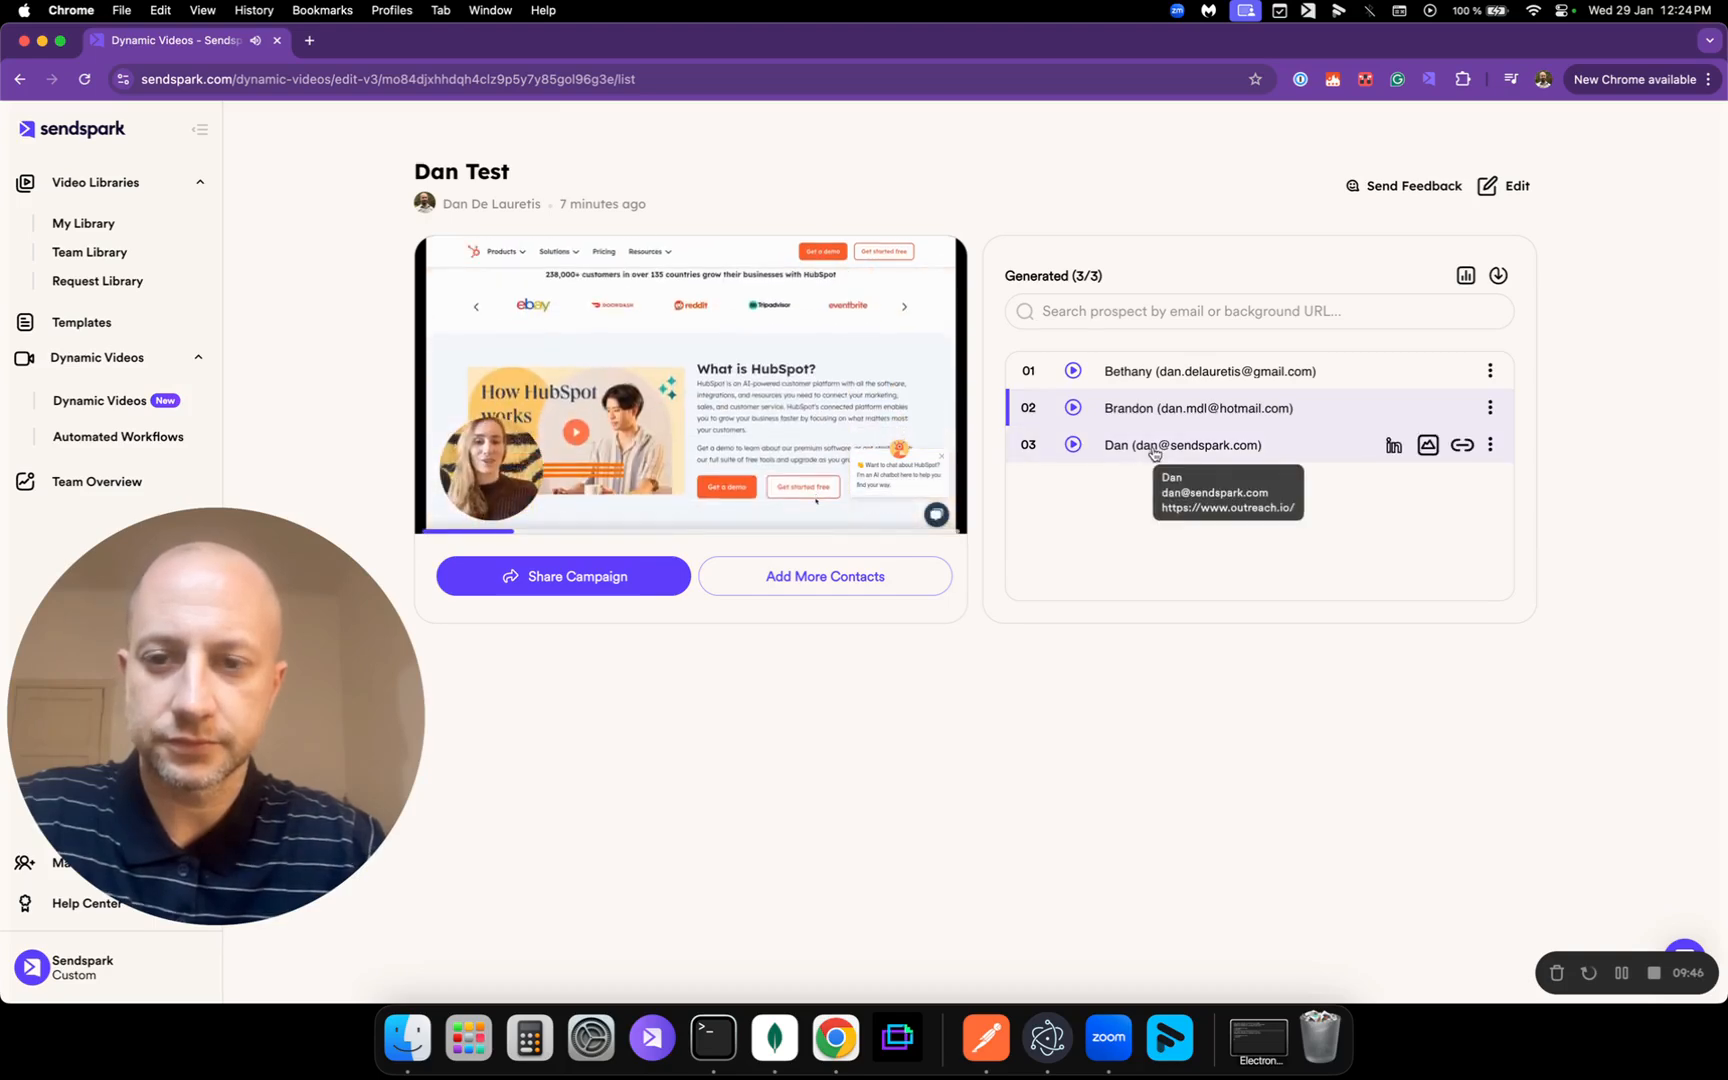
{"action": "left_click", "coordinate": [1153, 450]}
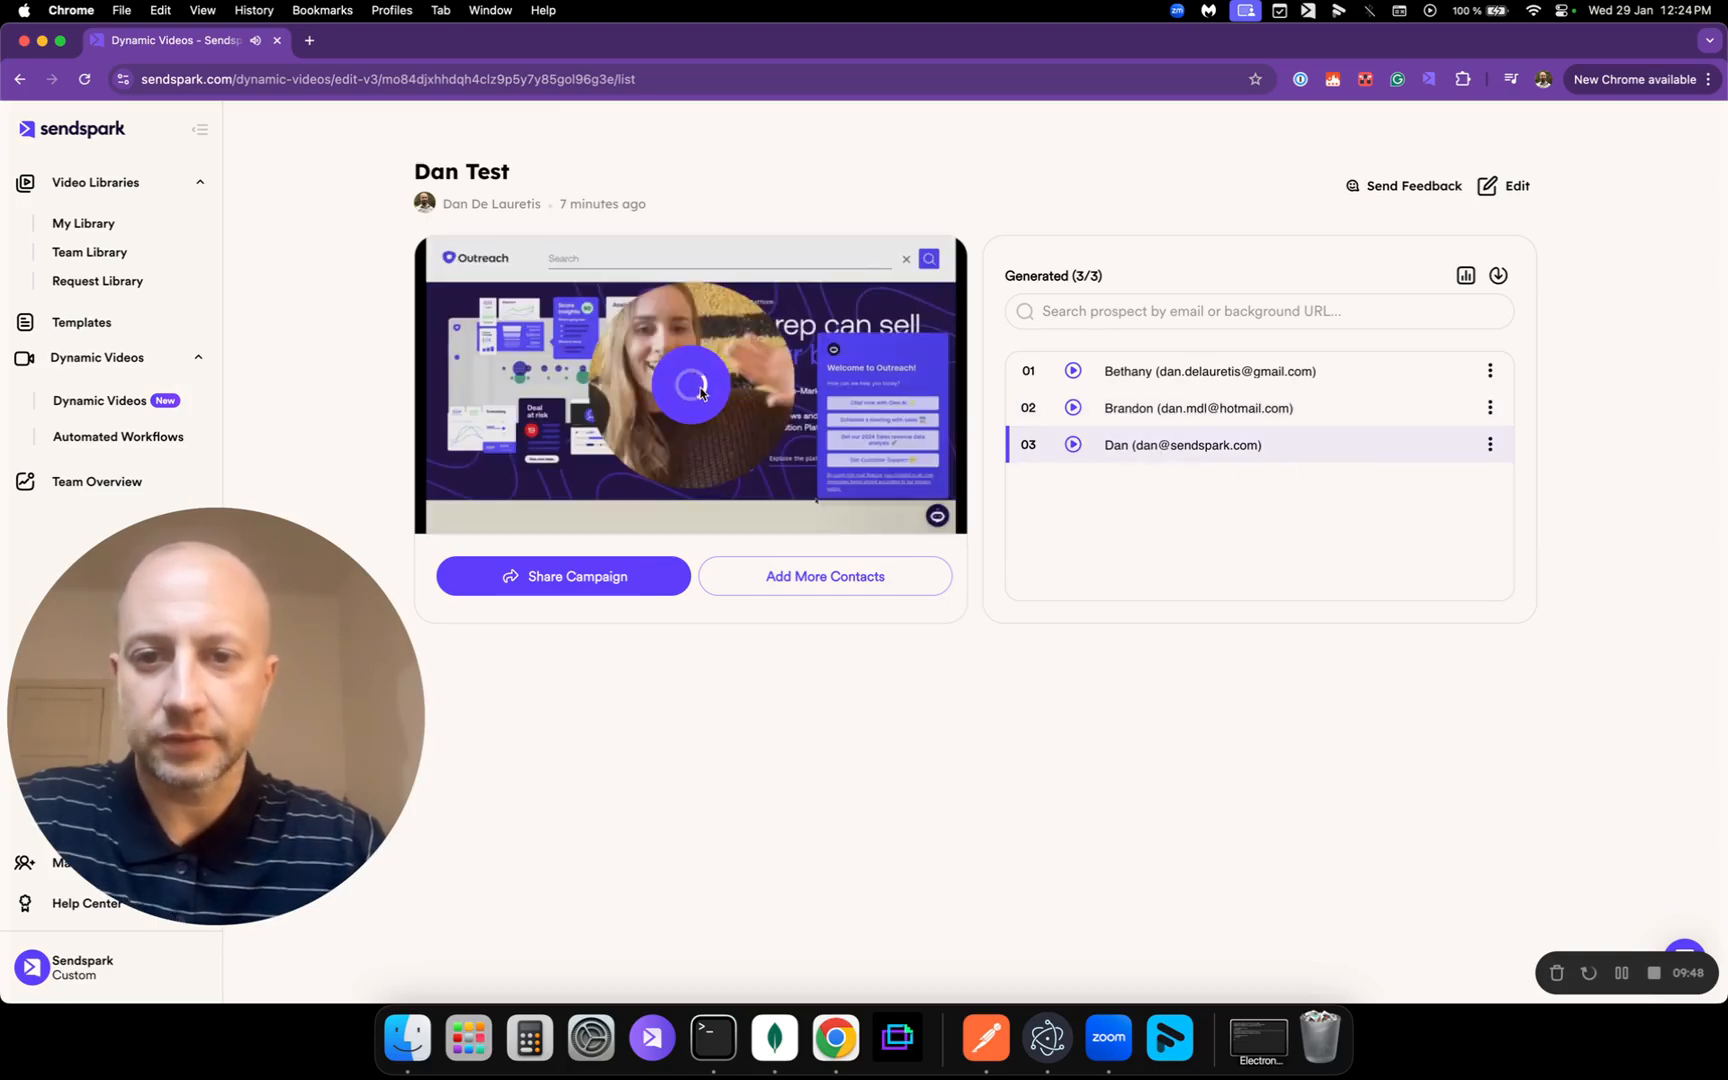
{"action": "left_click", "coordinate": [699, 393]}
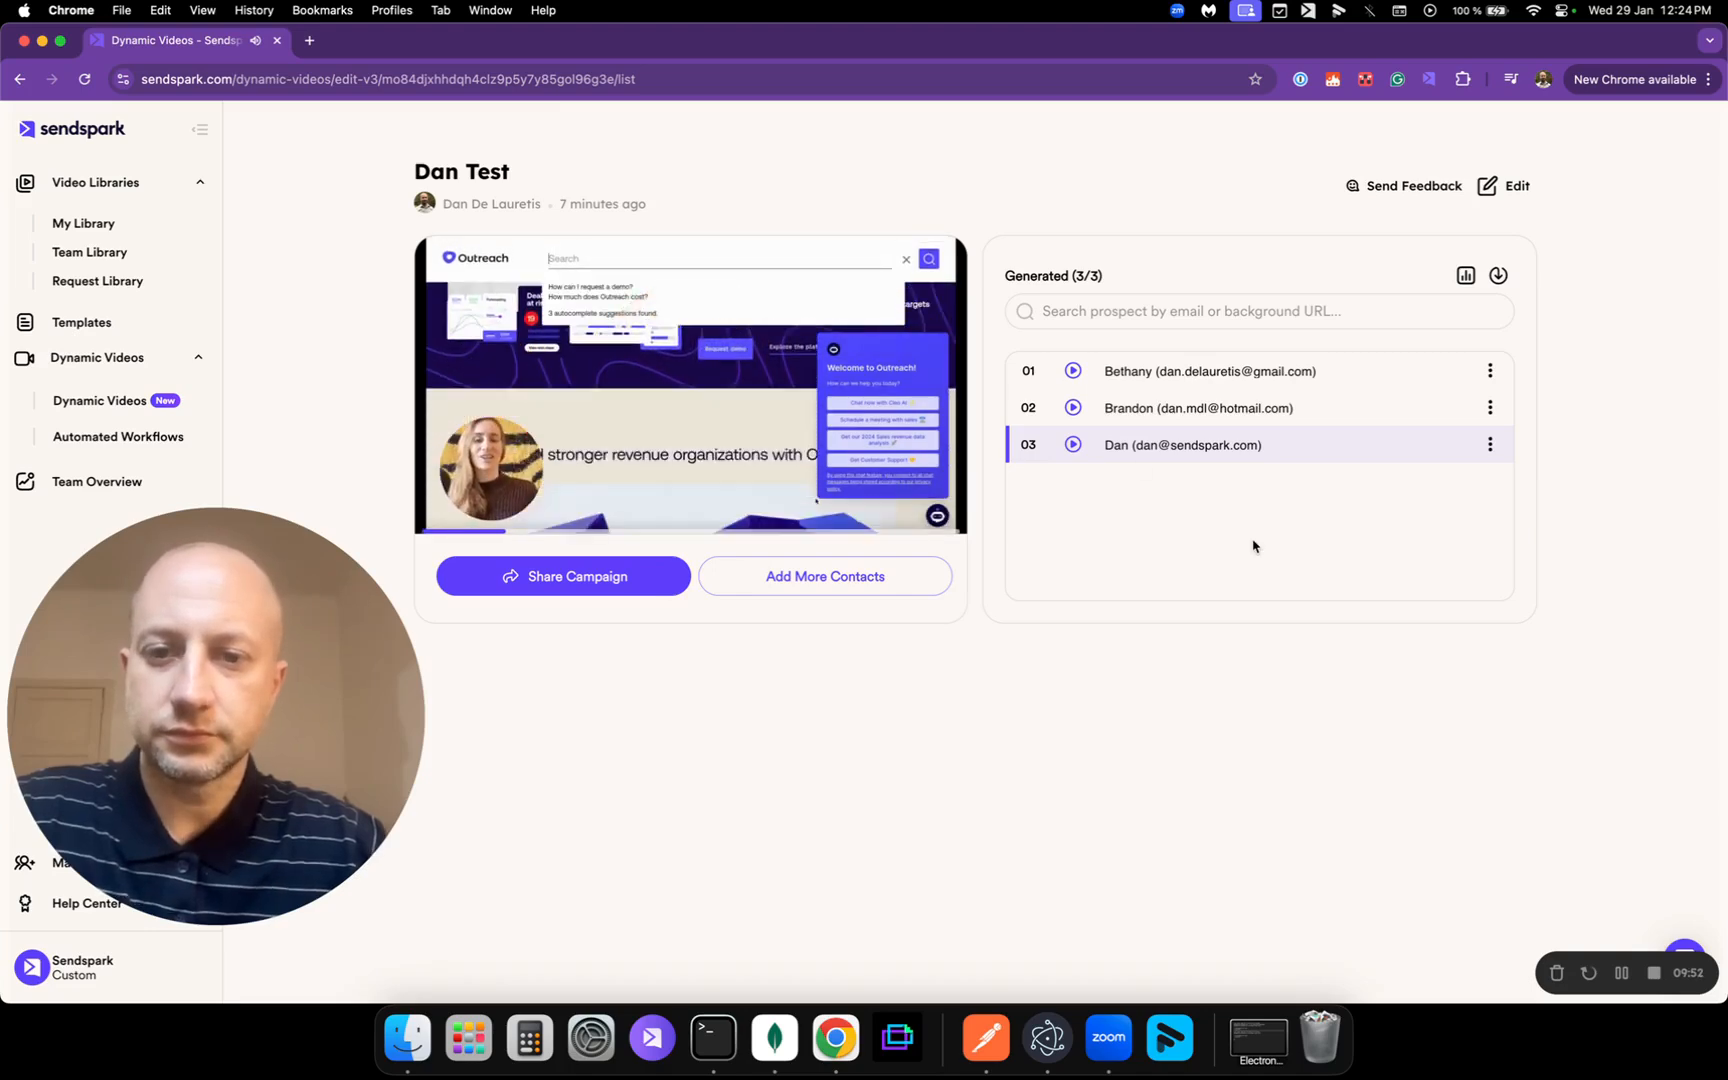
{"action": "left_click", "coordinate": [814, 440]}
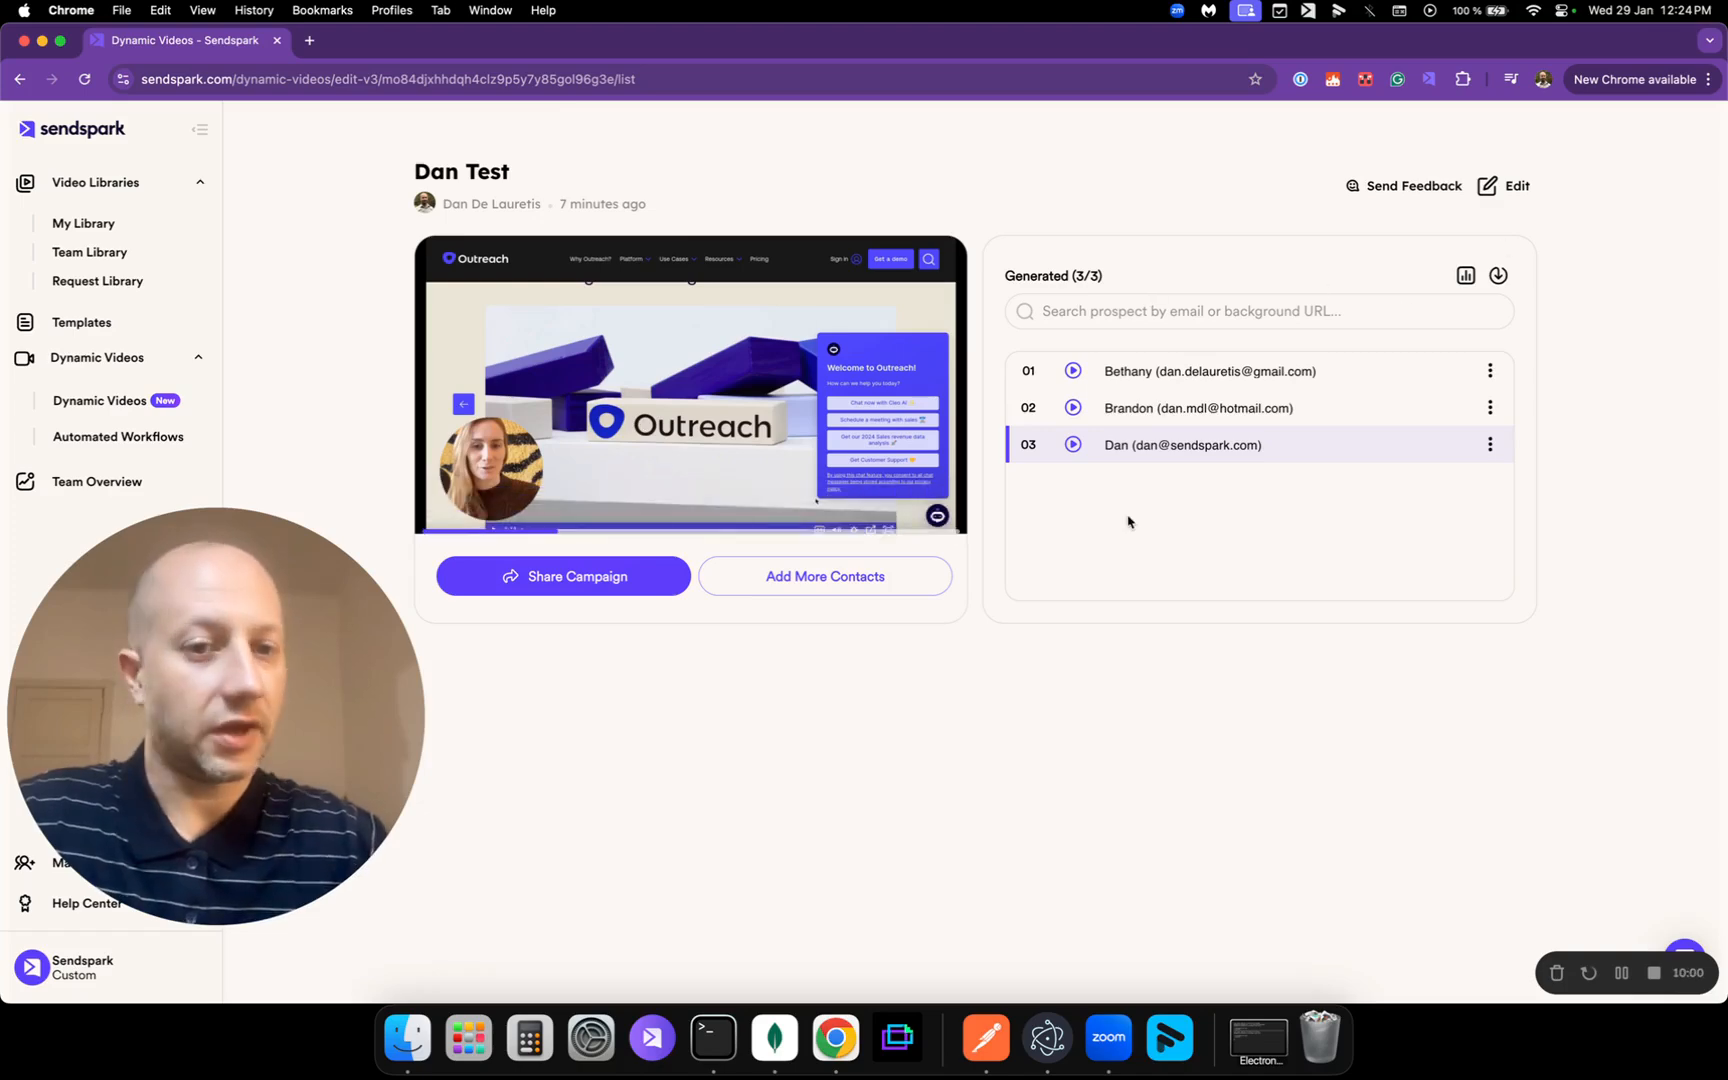
{"action": "left_click", "coordinate": [1185, 317]}
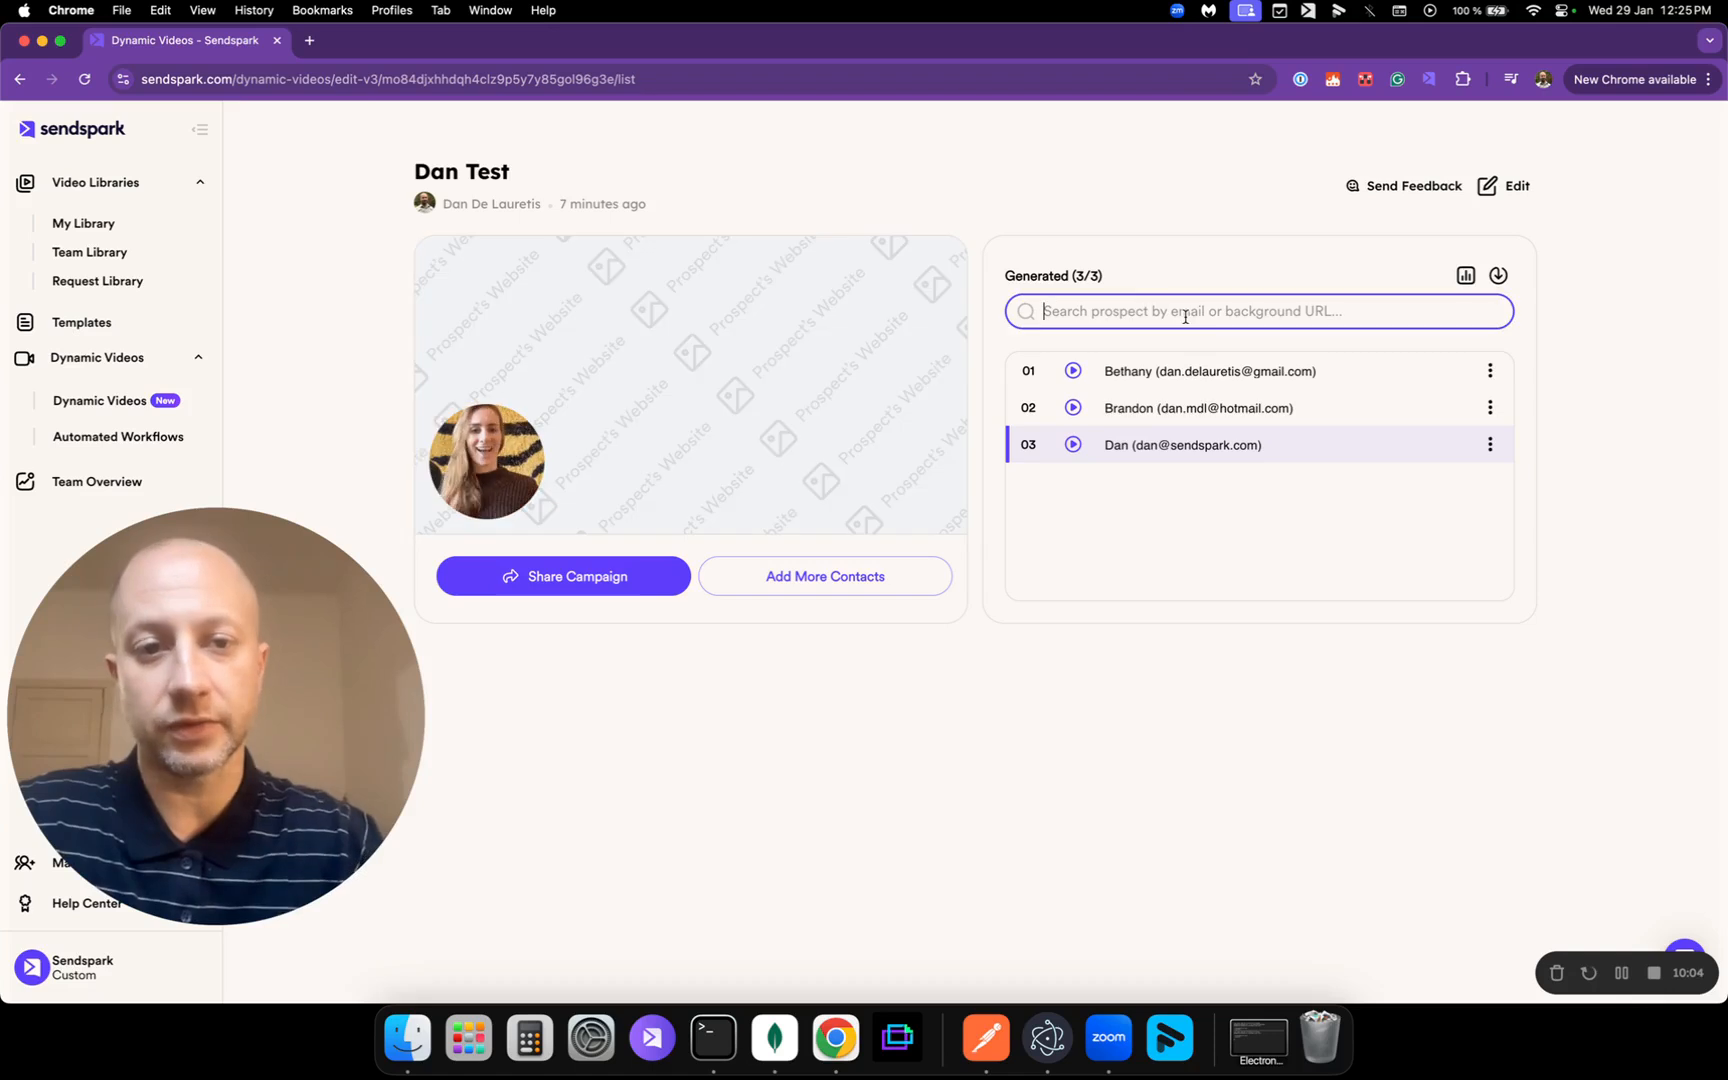
{"action": "type", "text": "dan"}
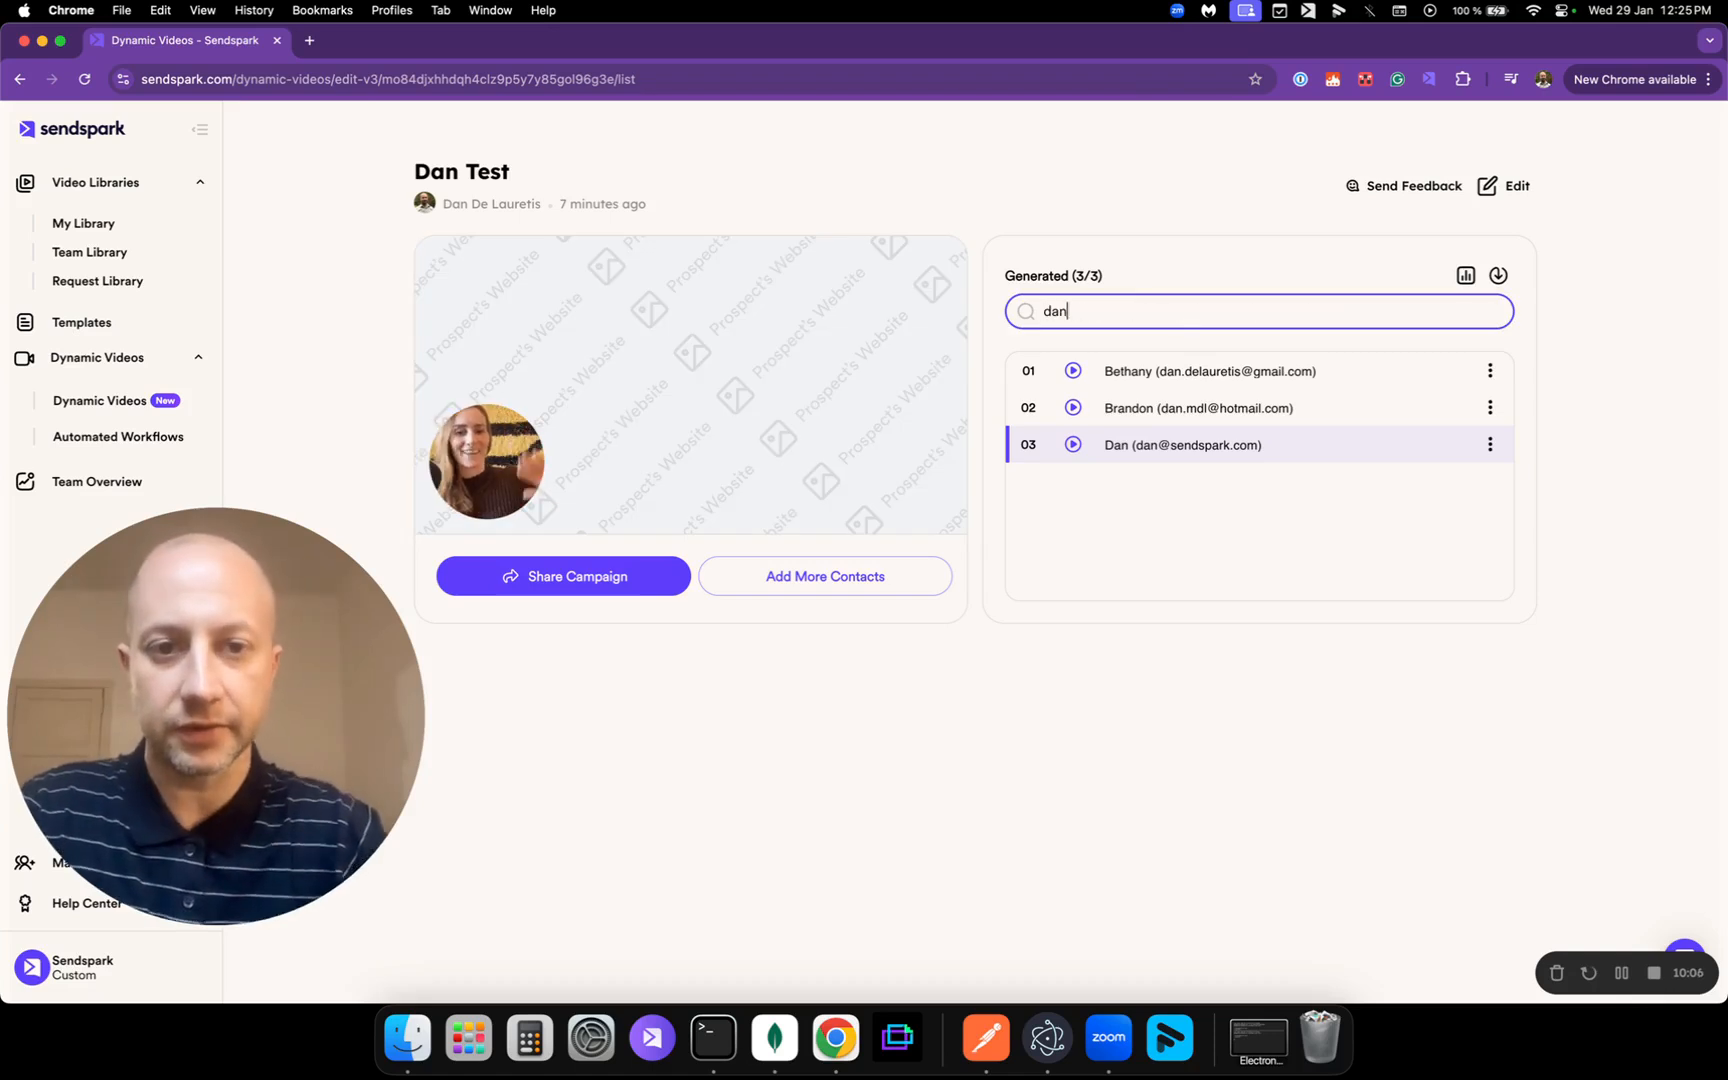
{"action": "type", "text": "@sen"}
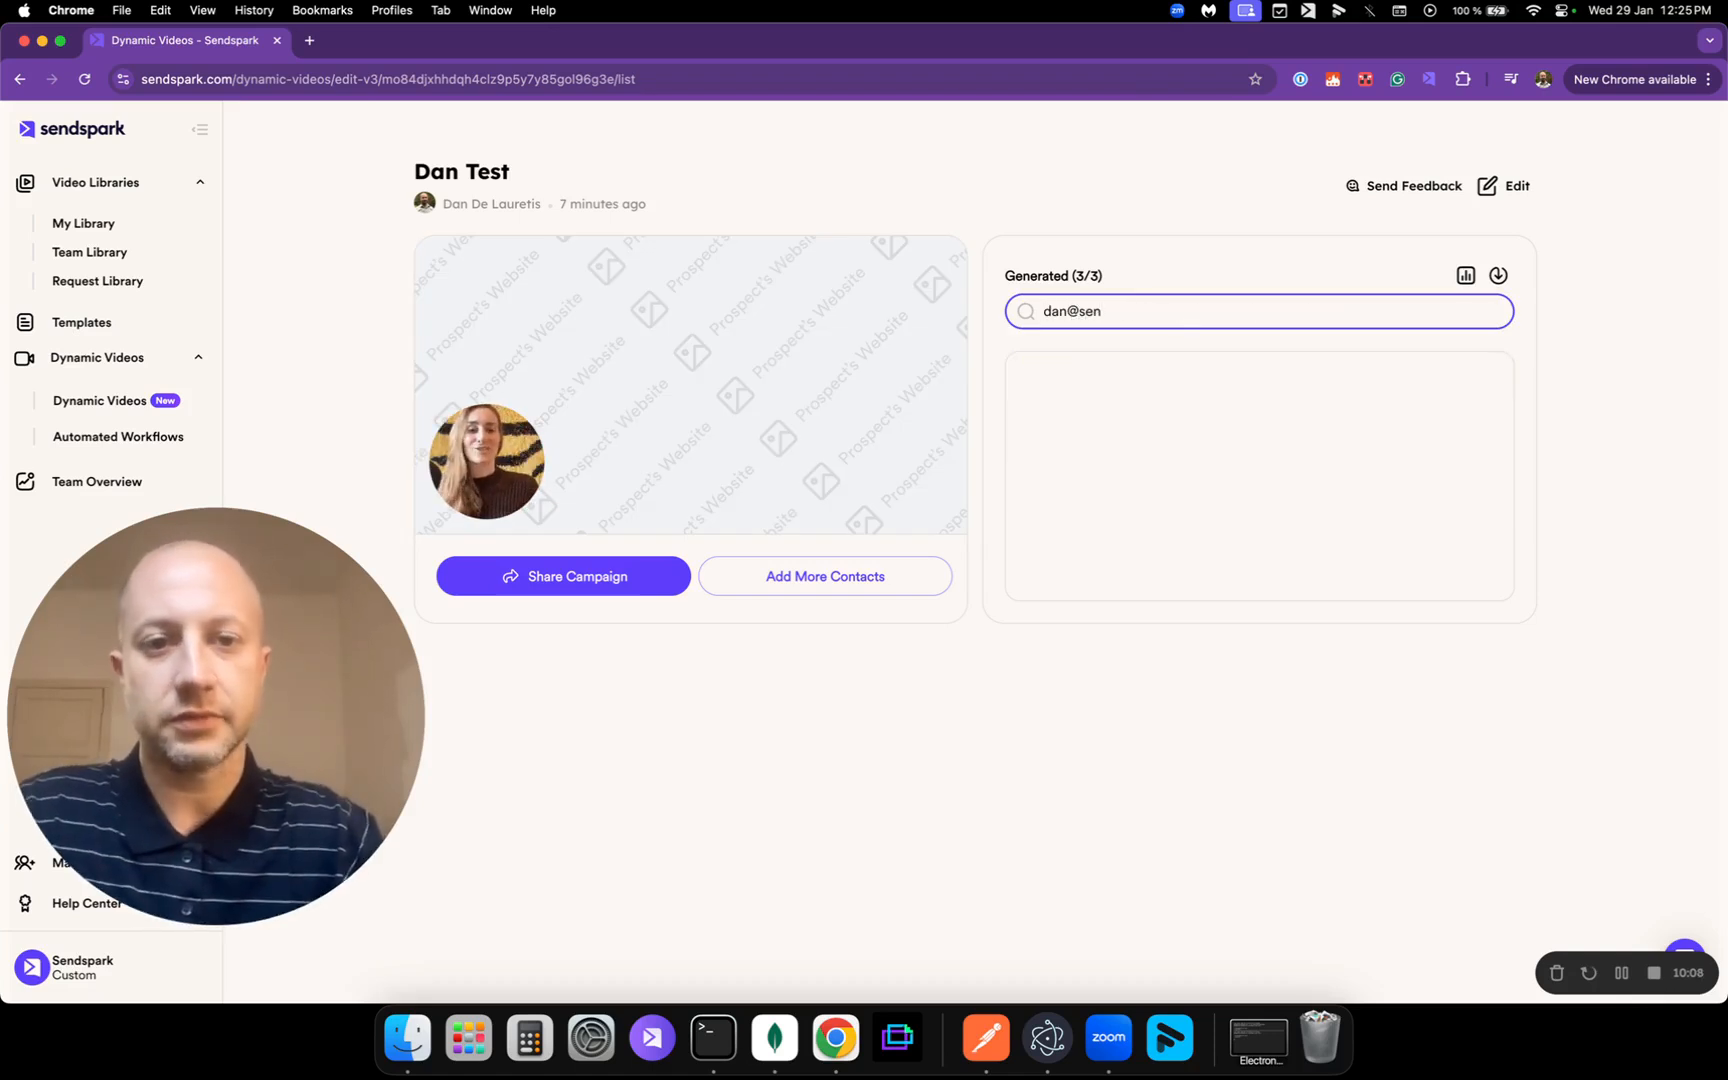
{"action": "key", "text": "BackSpace"}
{"action": "key", "text": "BackSpace"}
{"action": "key", "text": "BackSpace"}
{"action": "key", "text": "BackSpace"}
{"action": "key", "text": "BackSpace"}
{"action": "key", "text": "BackSpace"}
{"action": "key", "text": "BackSpace"}
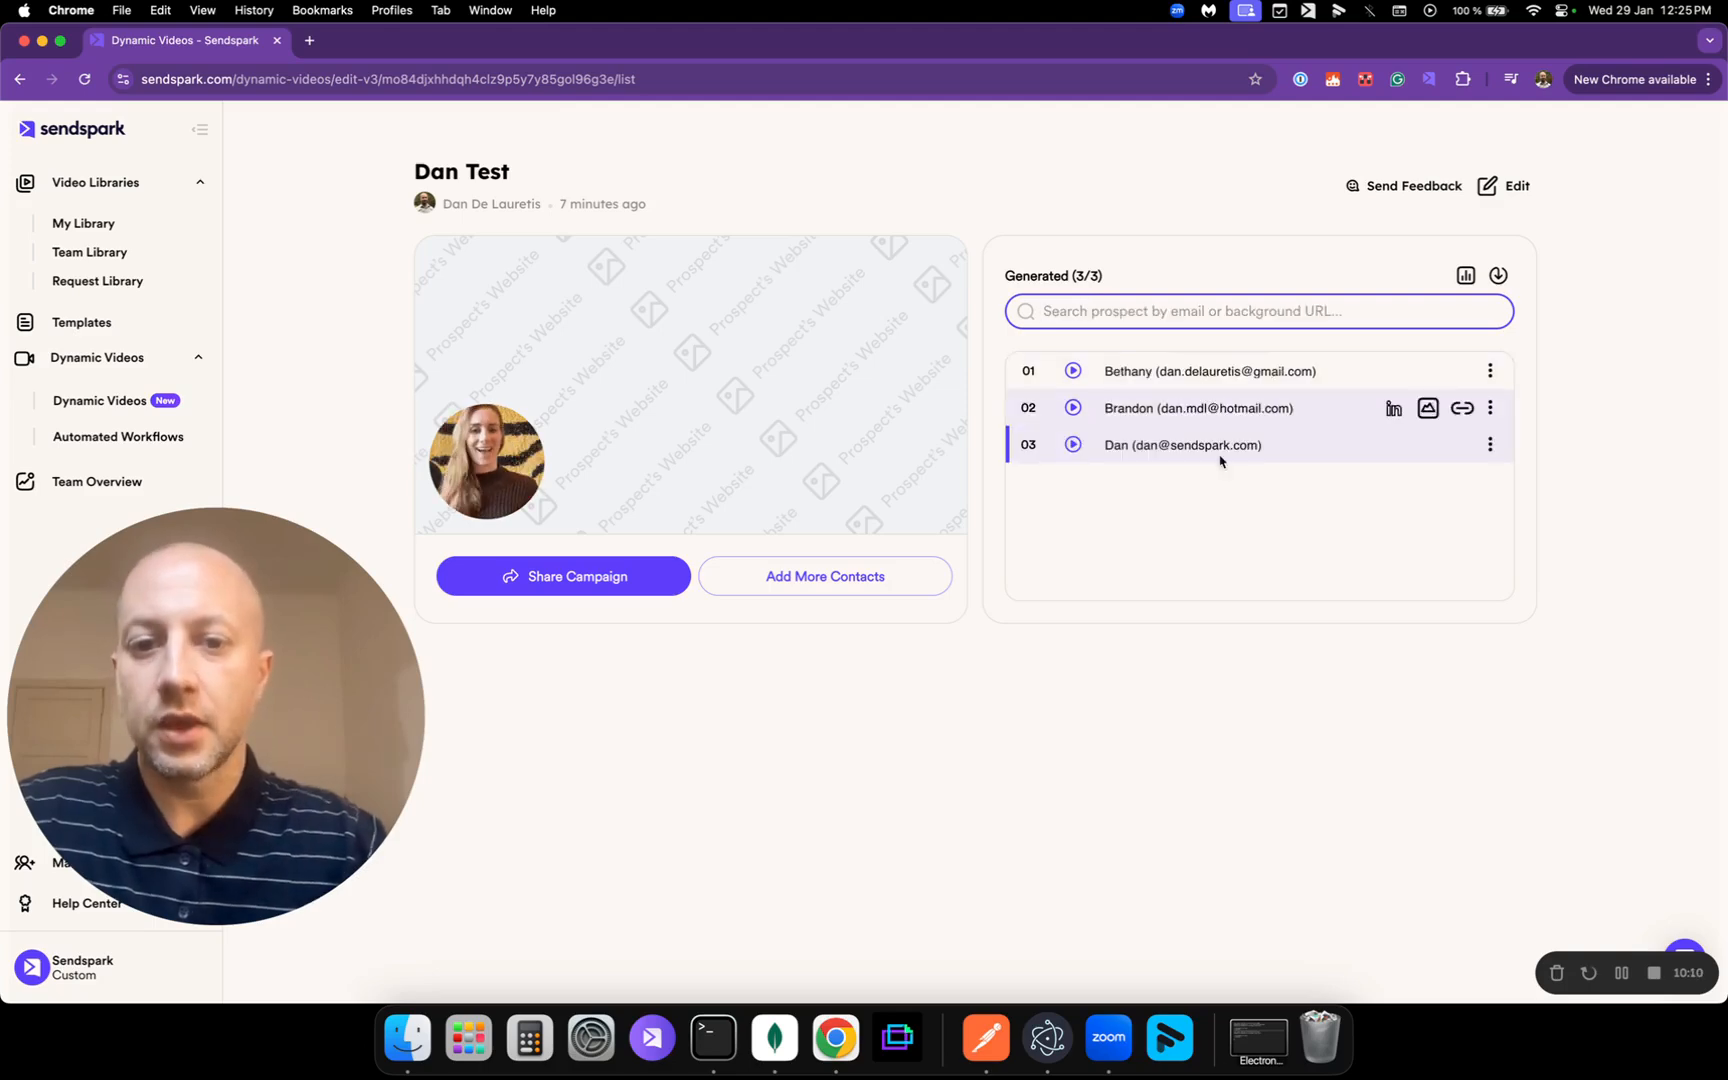
{"action": "left_click", "coordinate": [1192, 697]}
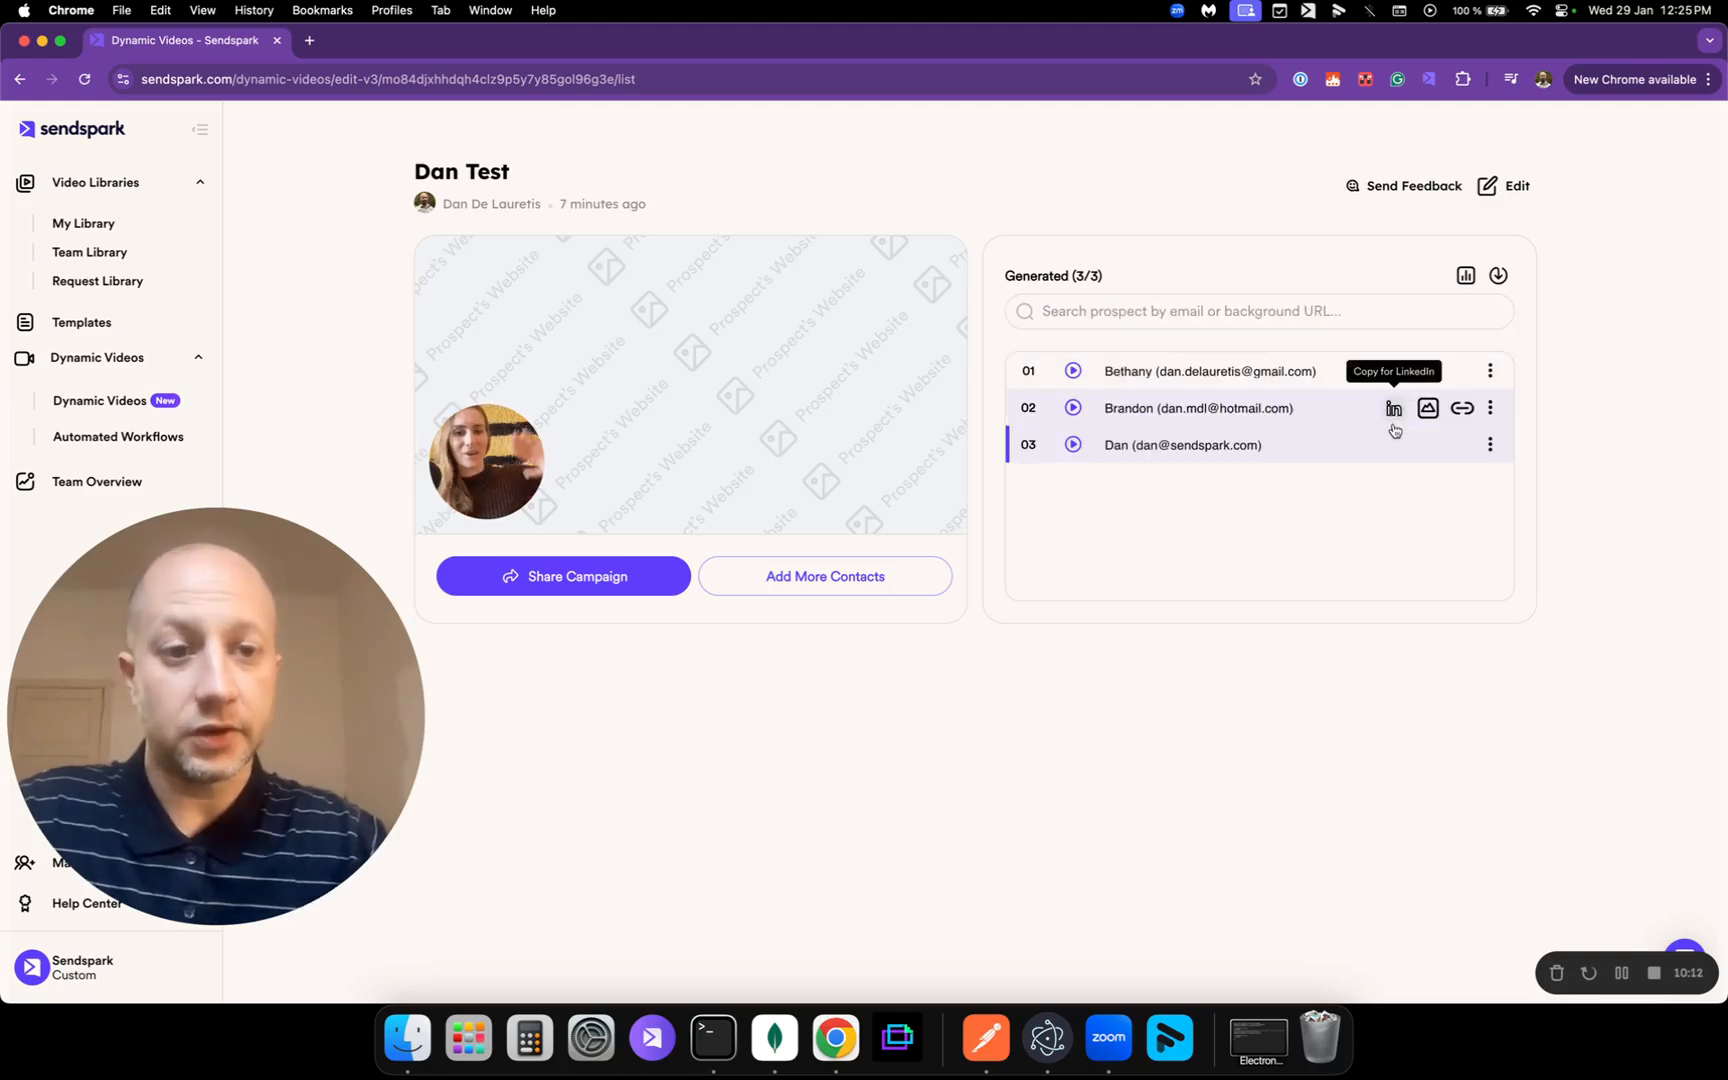
{"action": "mouse_move", "coordinate": [1396, 447]}
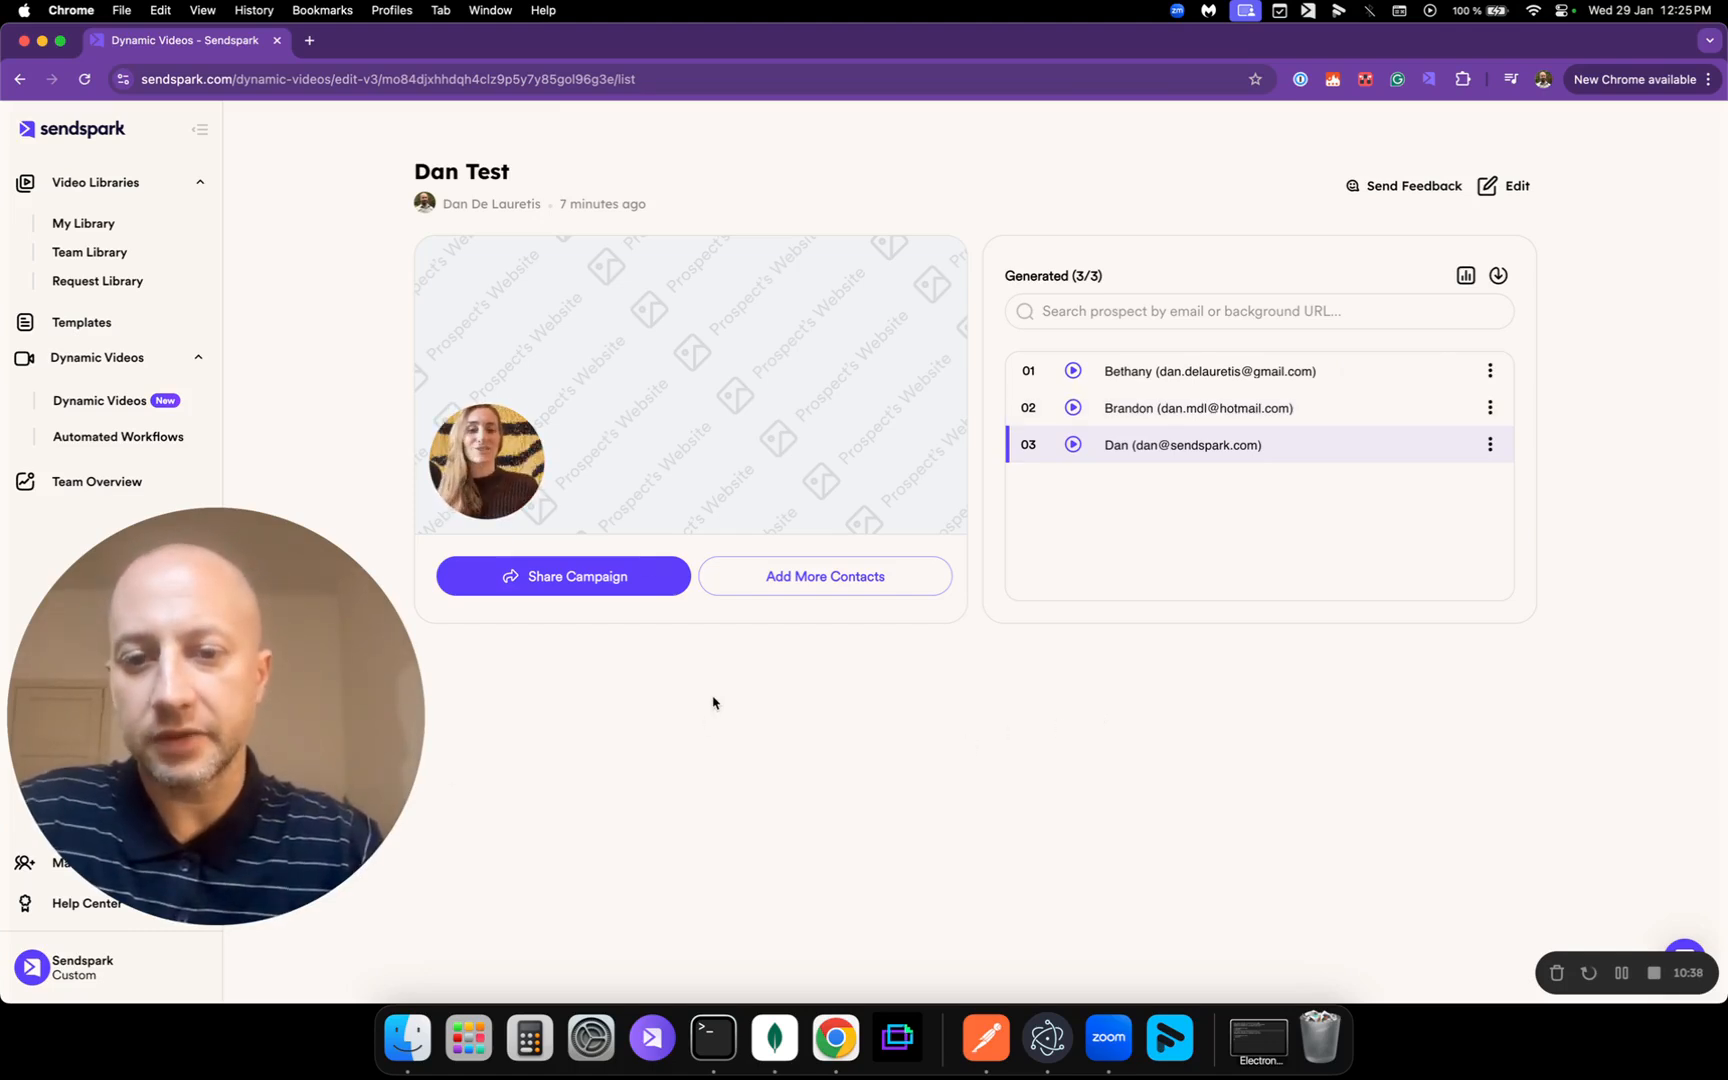
Step: Copy the campaign's Mailchimp and Mailshake share snippets from Share Campaign, then close it
{"action": "left_click", "coordinate": [555, 582]}
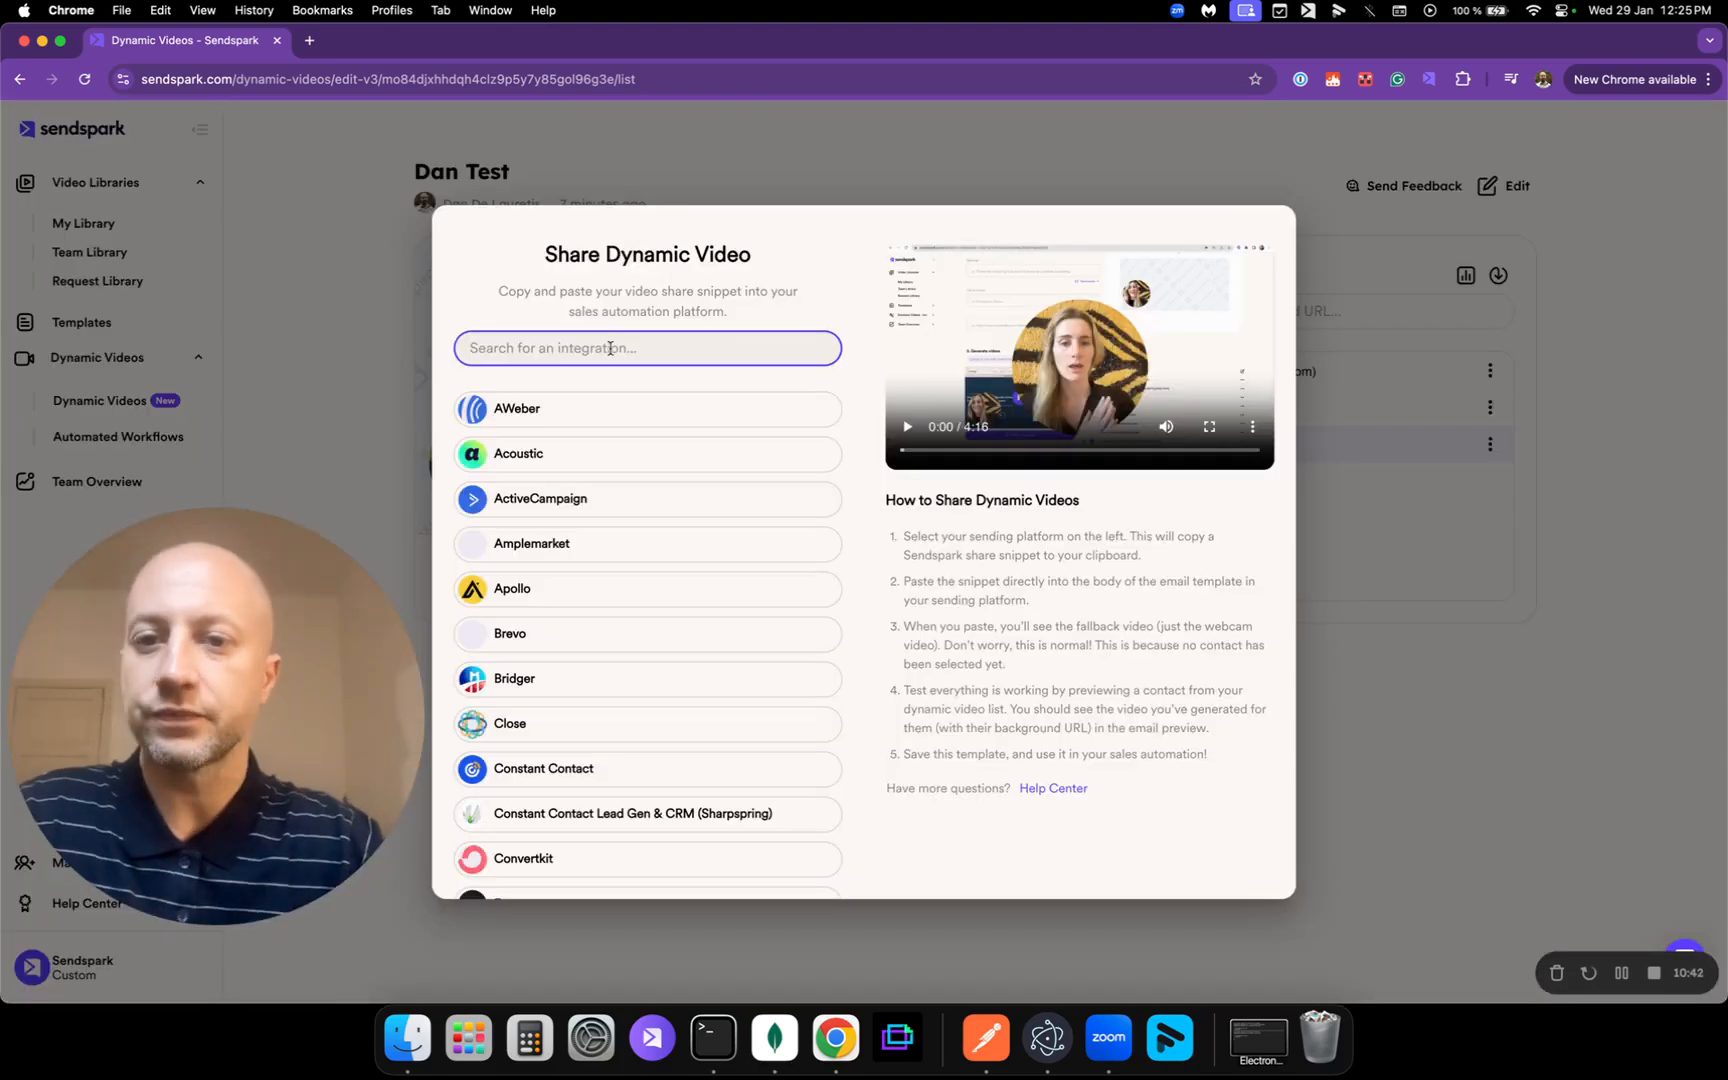
{"action": "scroll", "coordinate": [683, 482], "scroll_direction": "down", "scroll_amount": 6}
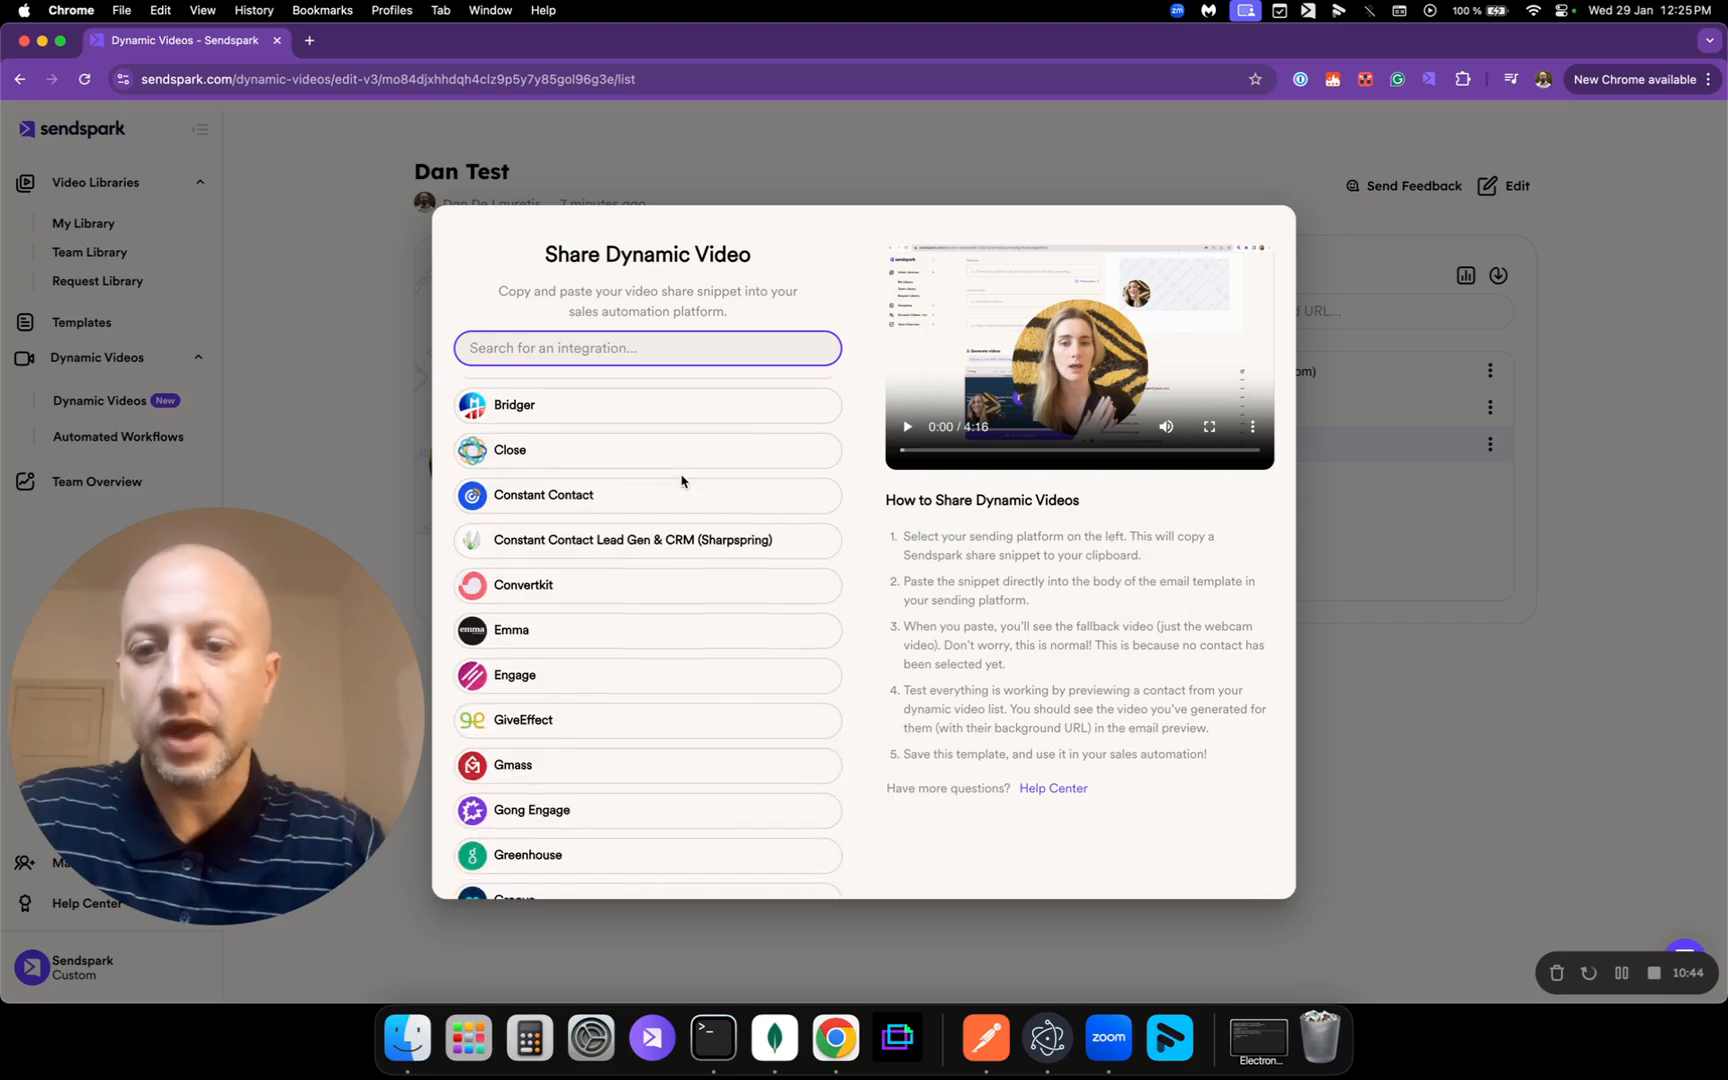
{"action": "scroll", "coordinate": [703, 509], "scroll_direction": "down", "scroll_amount": 8}
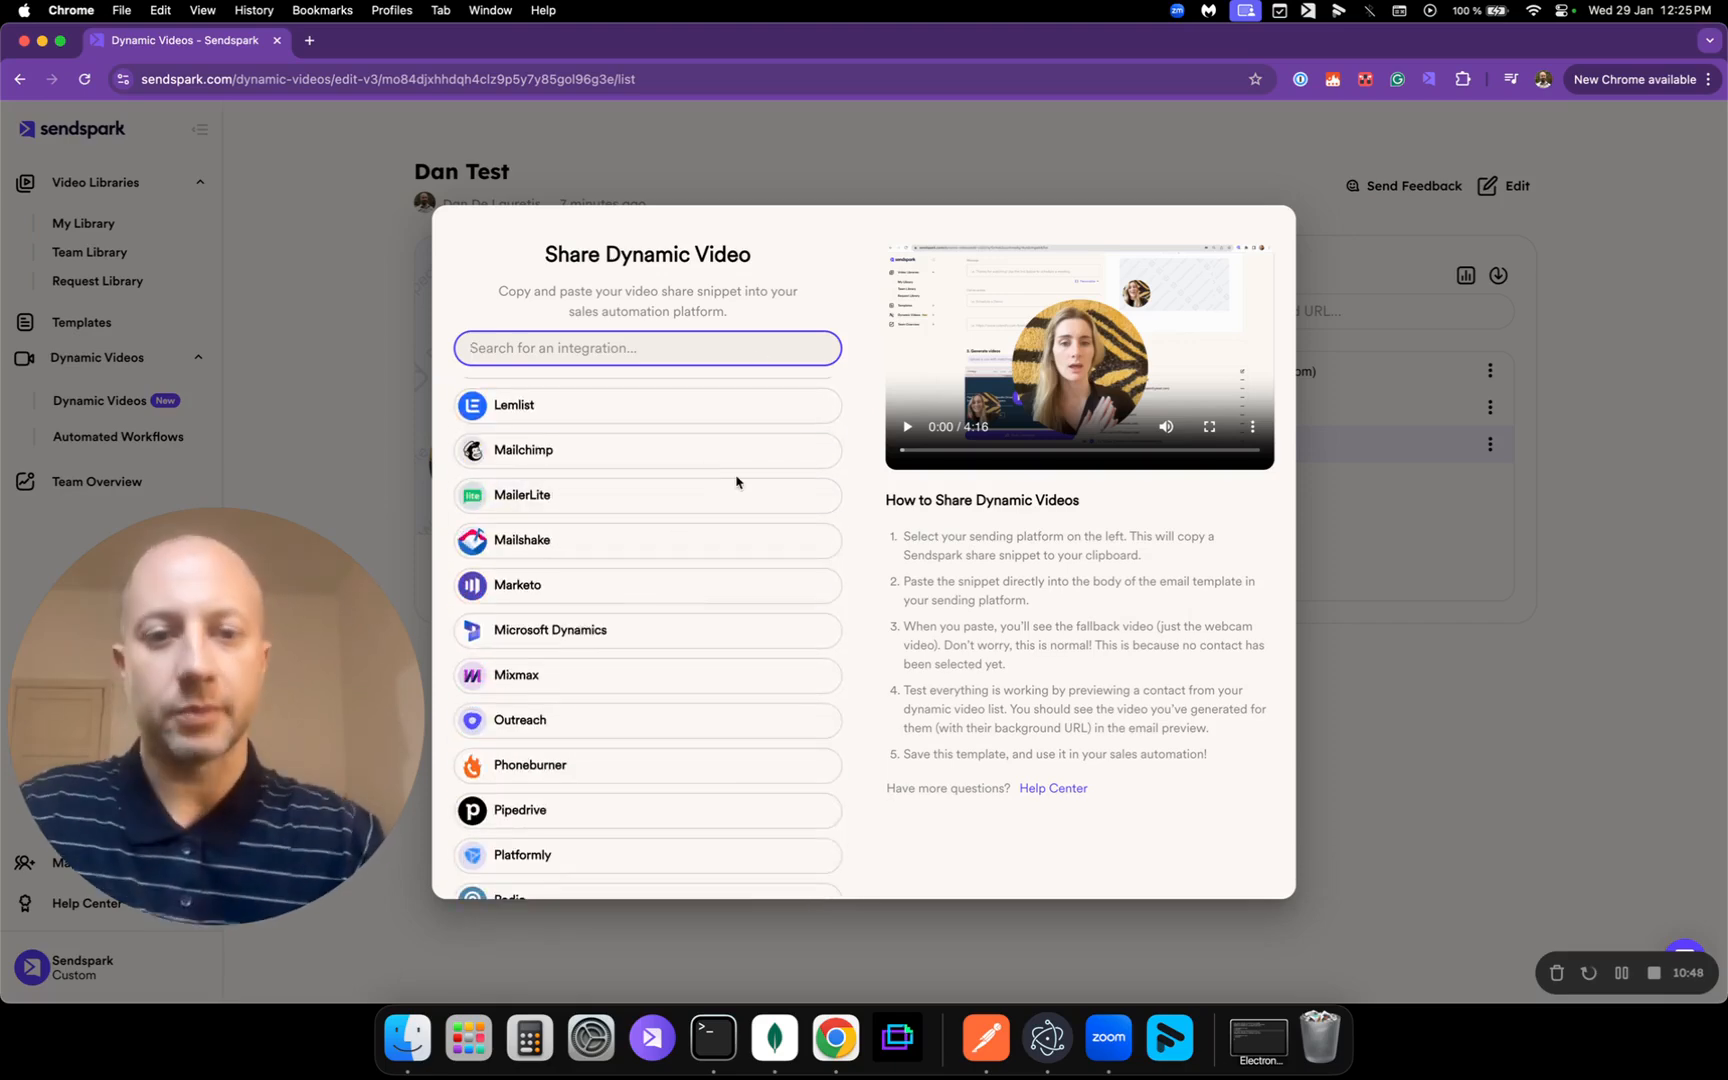
{"action": "left_click", "coordinate": [710, 470]}
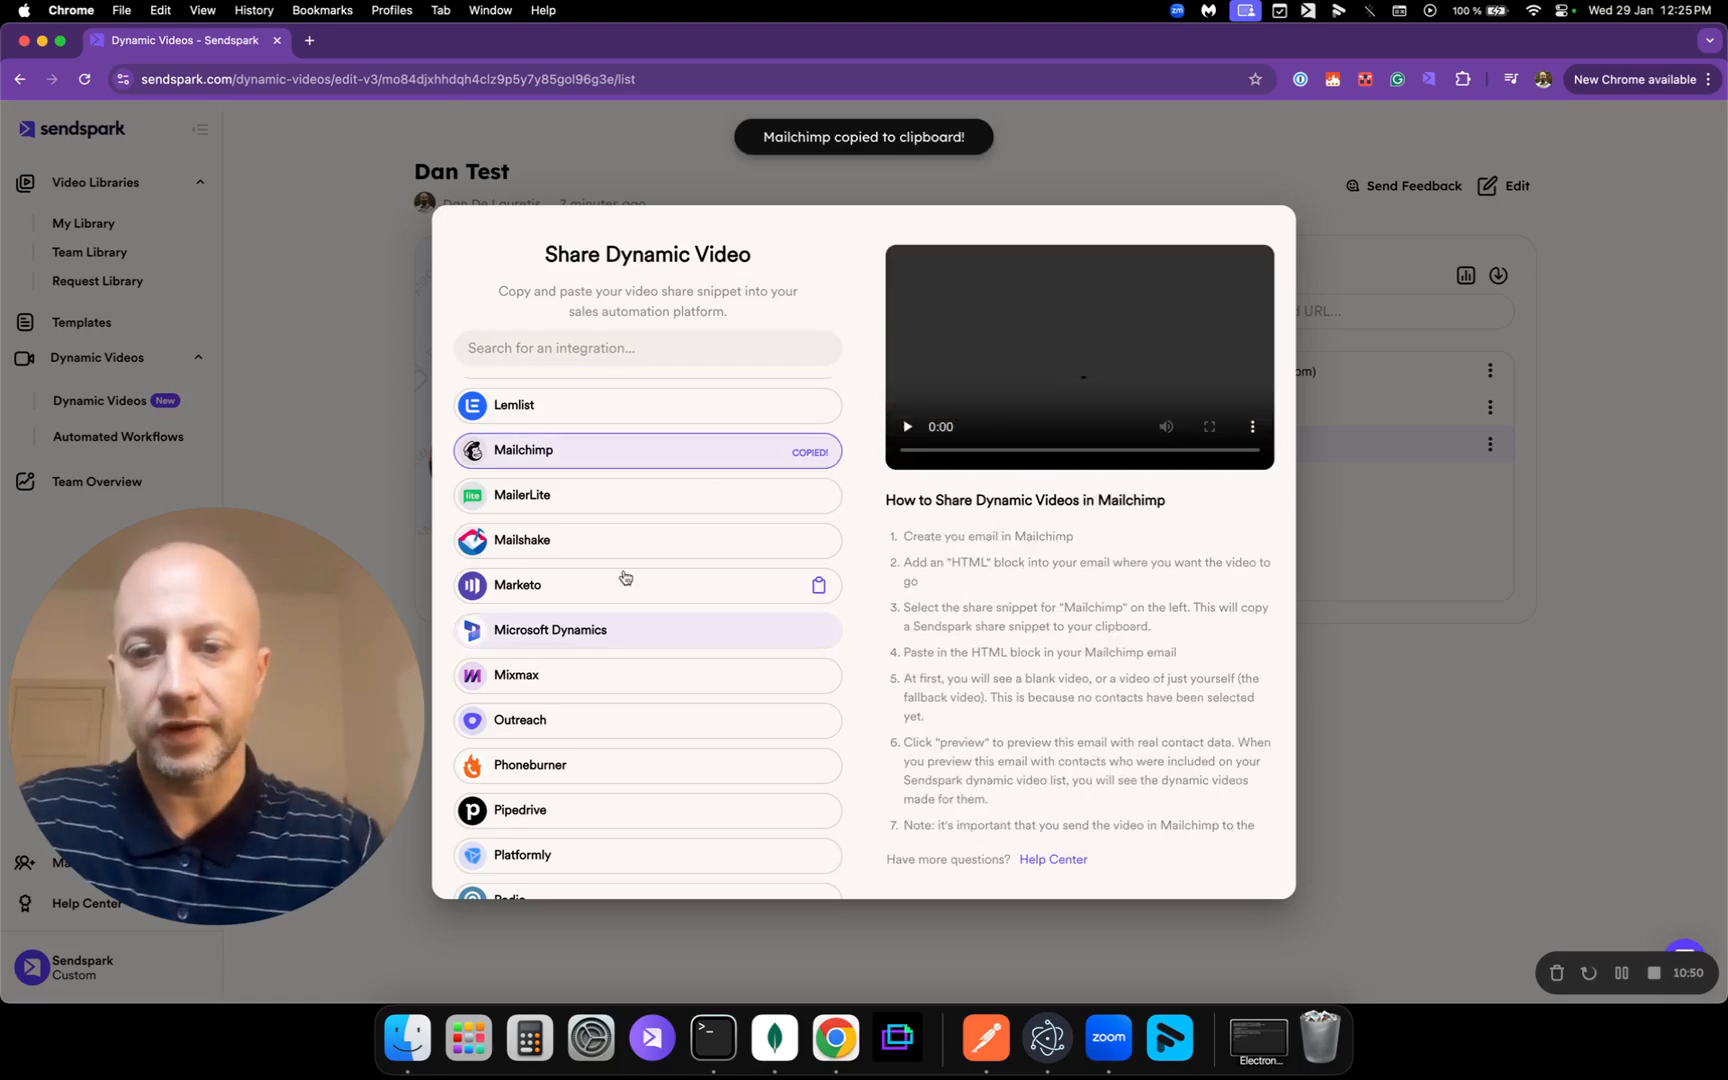
{"action": "left_click", "coordinate": [651, 541]}
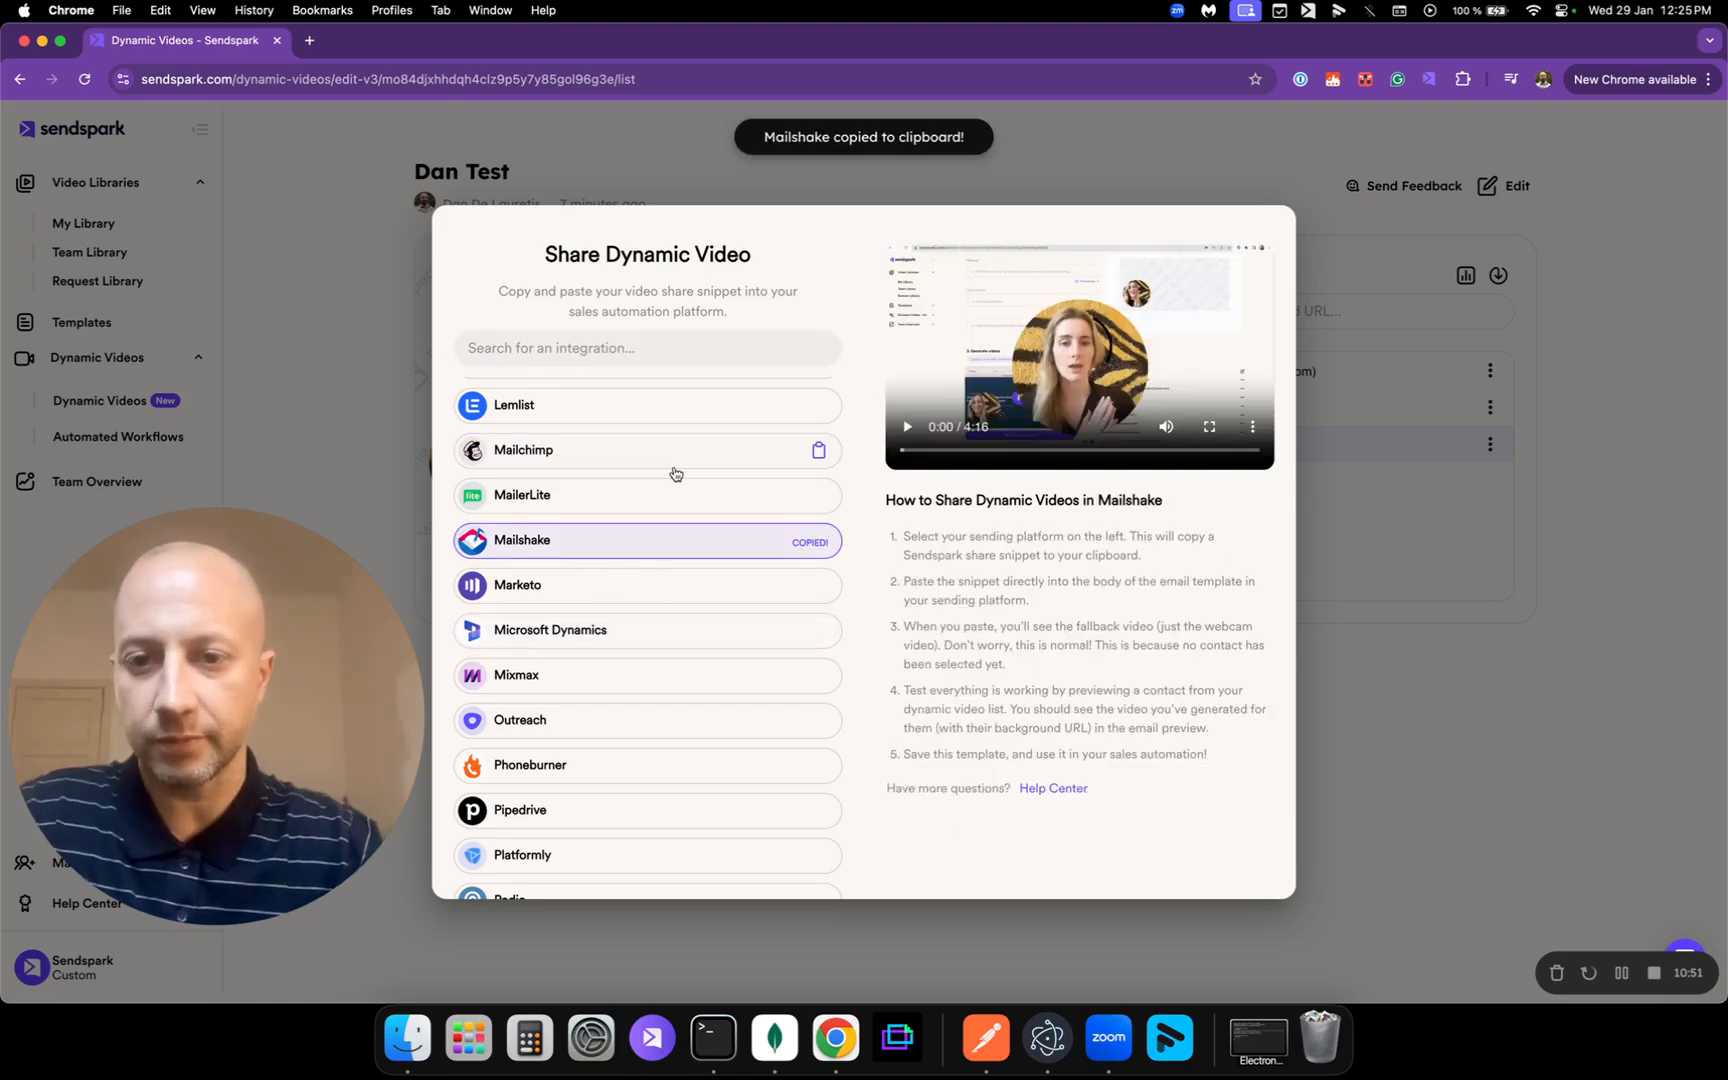
{"action": "scroll", "coordinate": [676, 474], "scroll_direction": "up", "scroll_amount": 3}
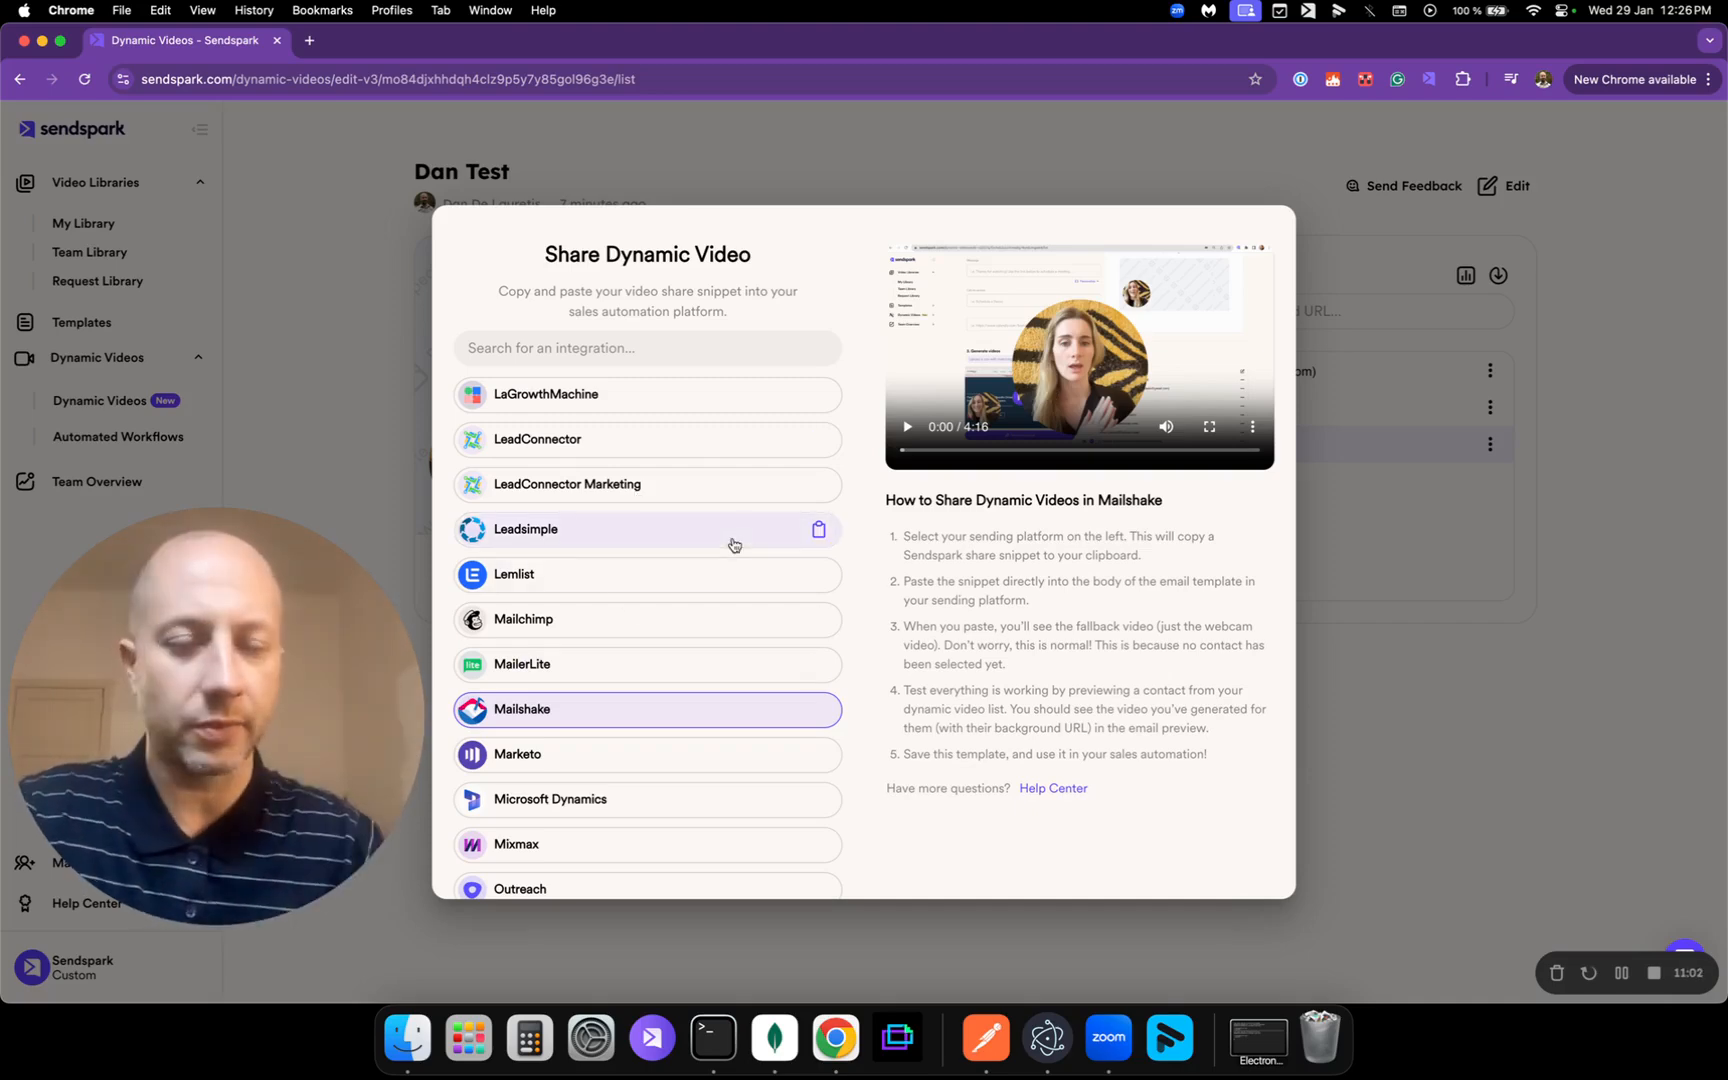
{"action": "left_click", "coordinate": [1413, 573]}
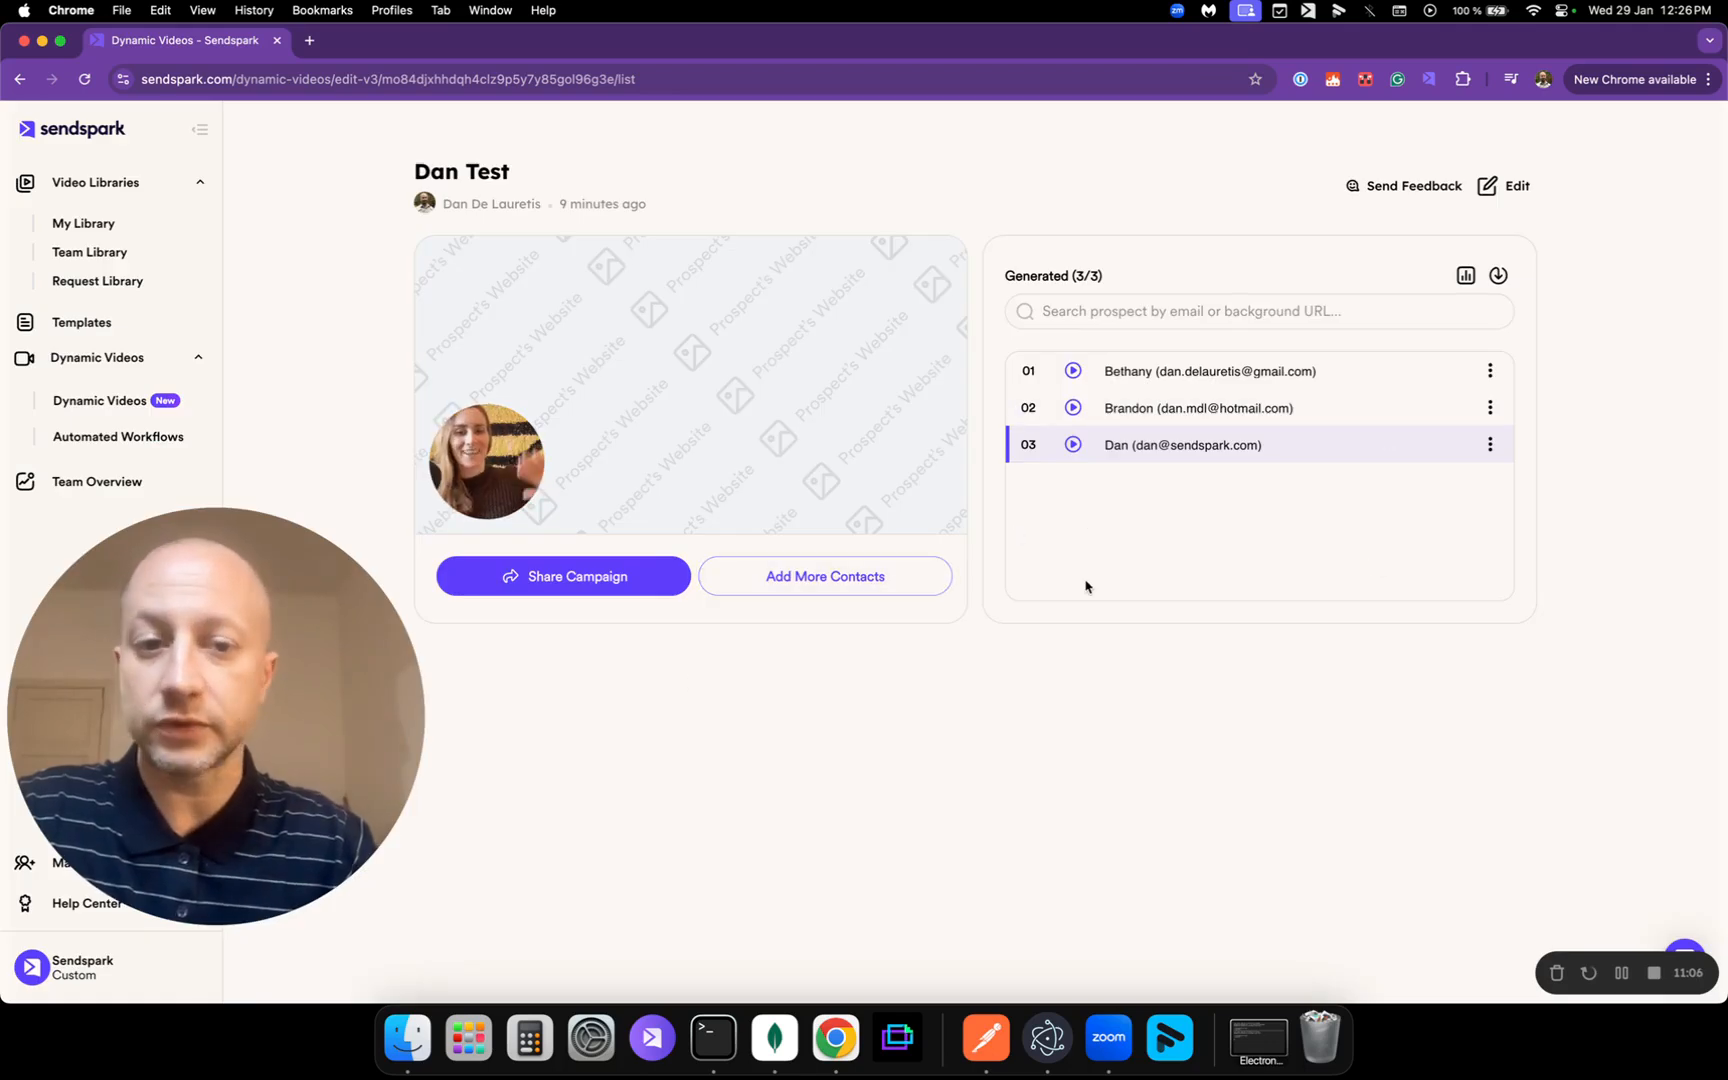
{"action": "left_click", "coordinate": [782, 586]}
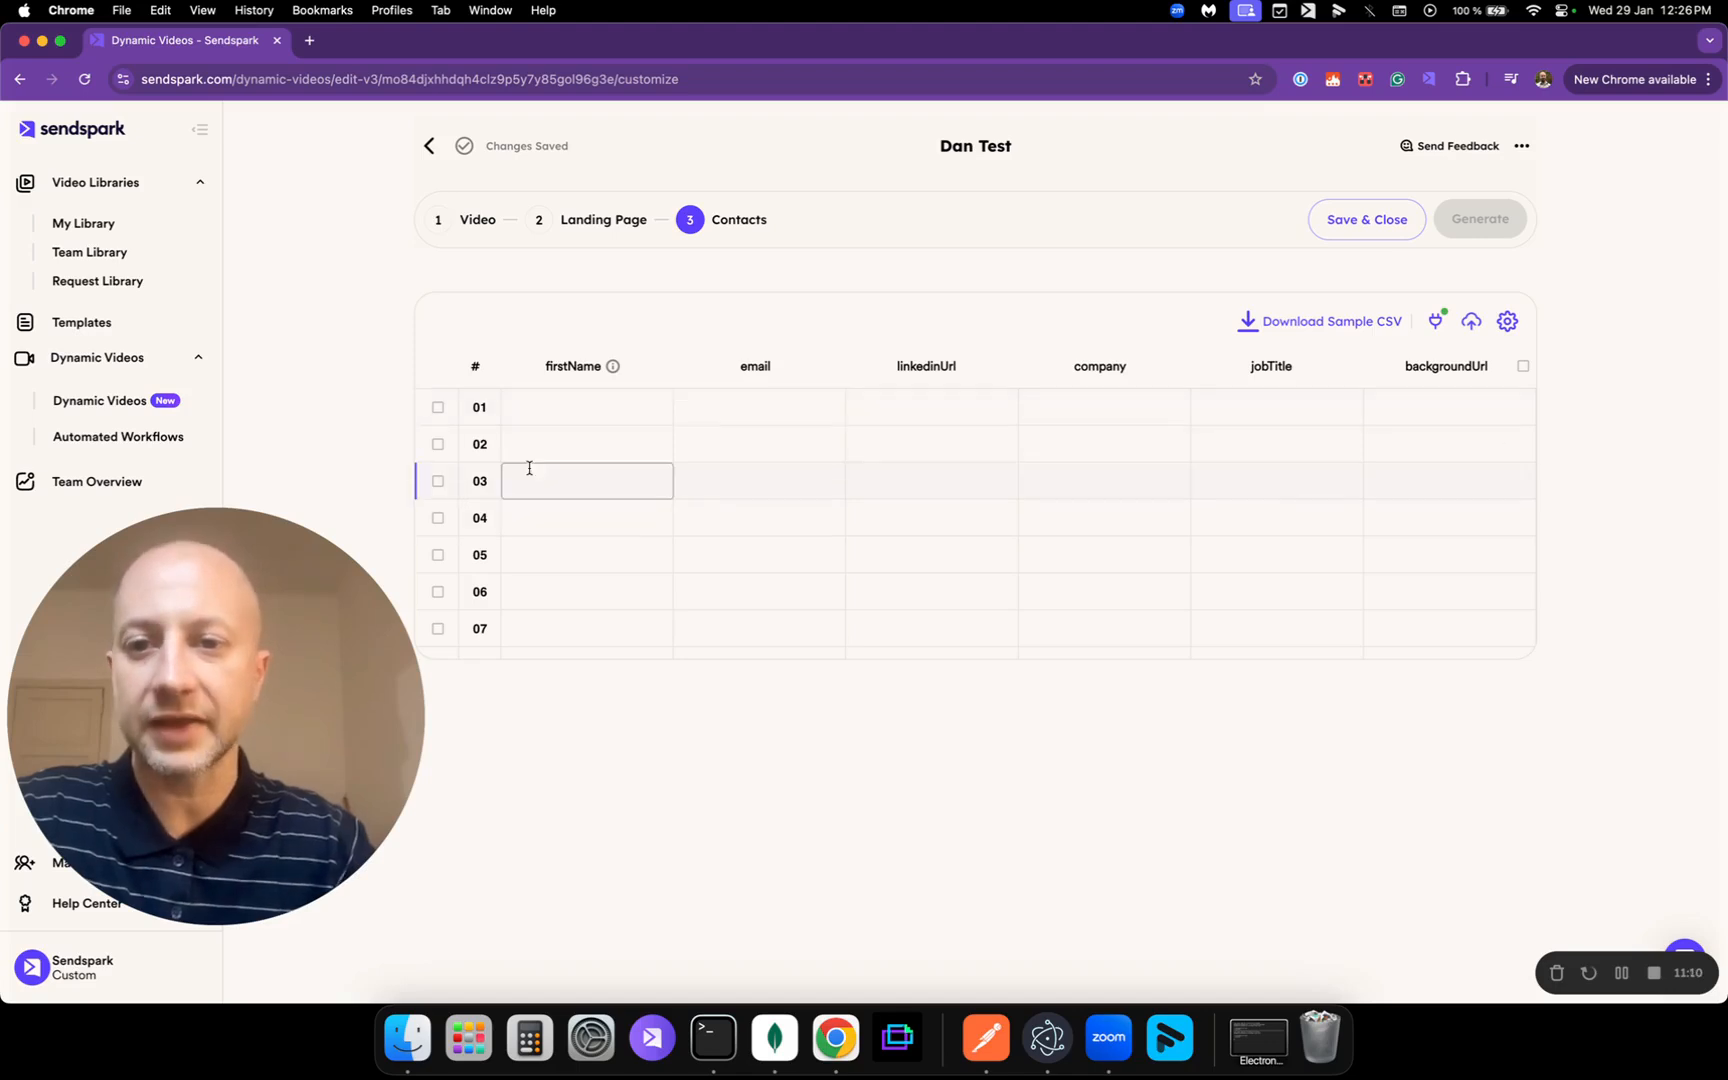
{"action": "left_click", "coordinate": [768, 440]}
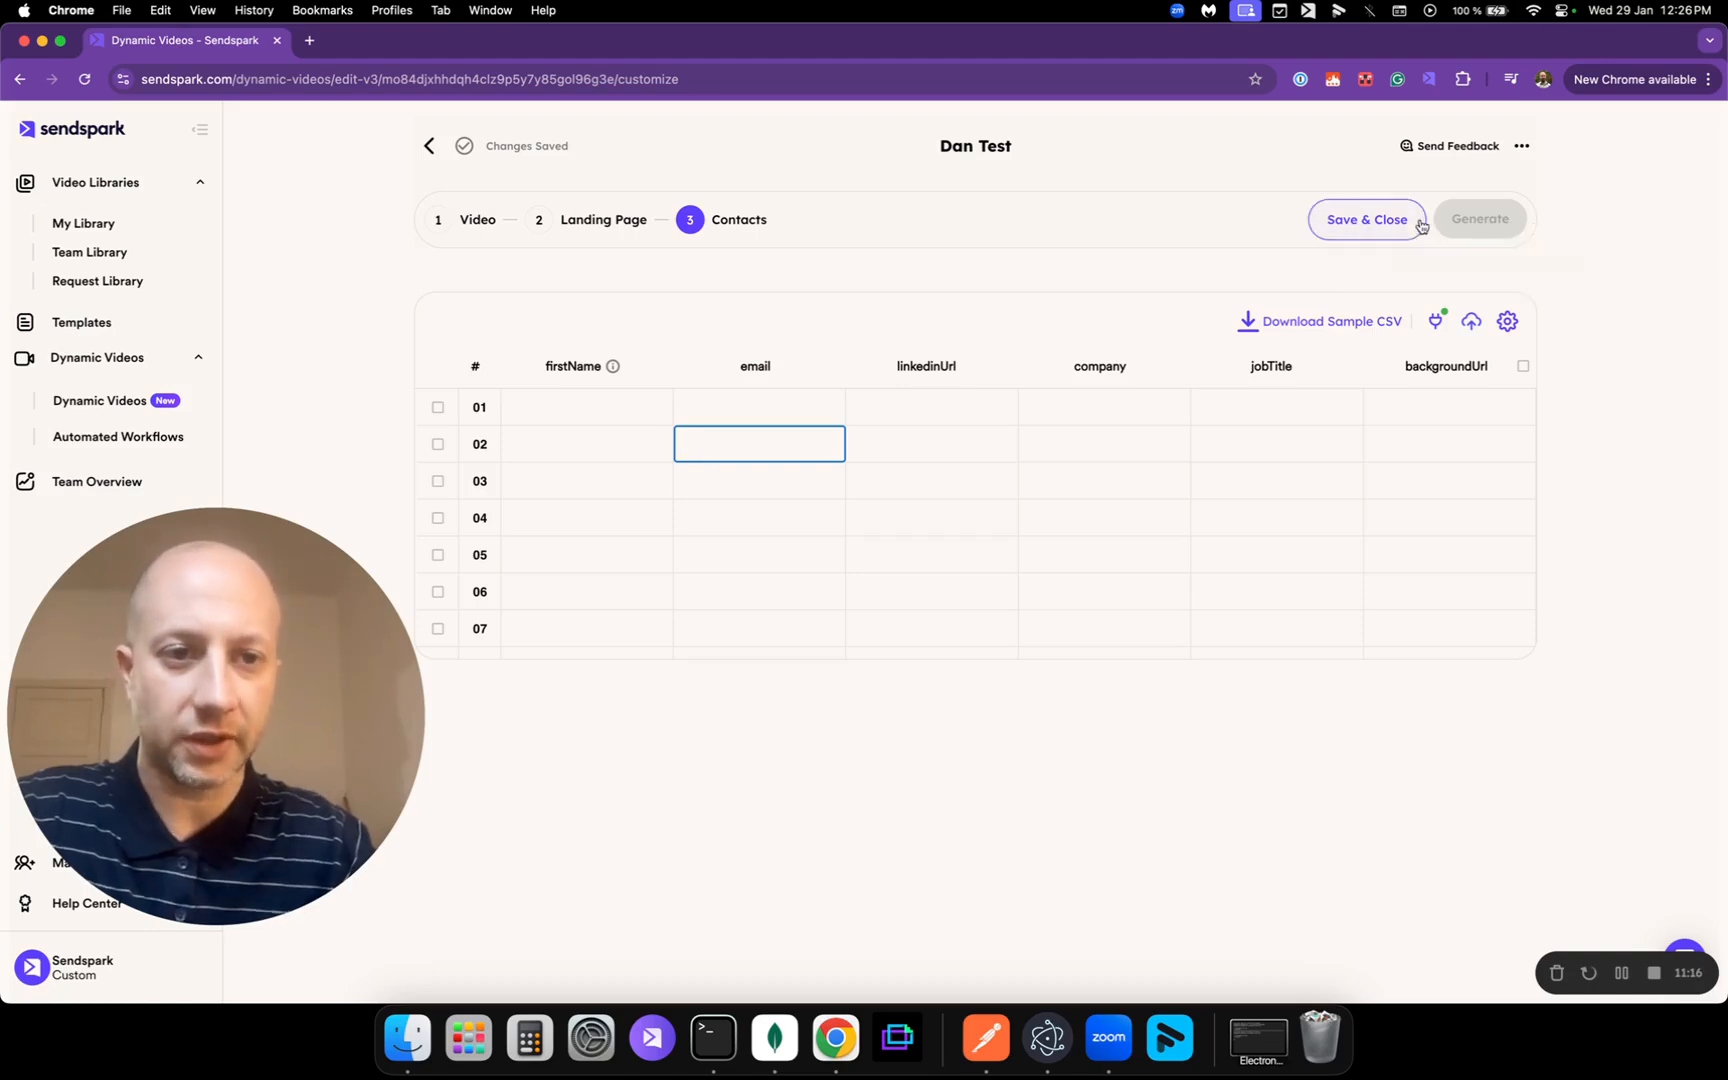
{"action": "left_click", "coordinate": [1359, 220]}
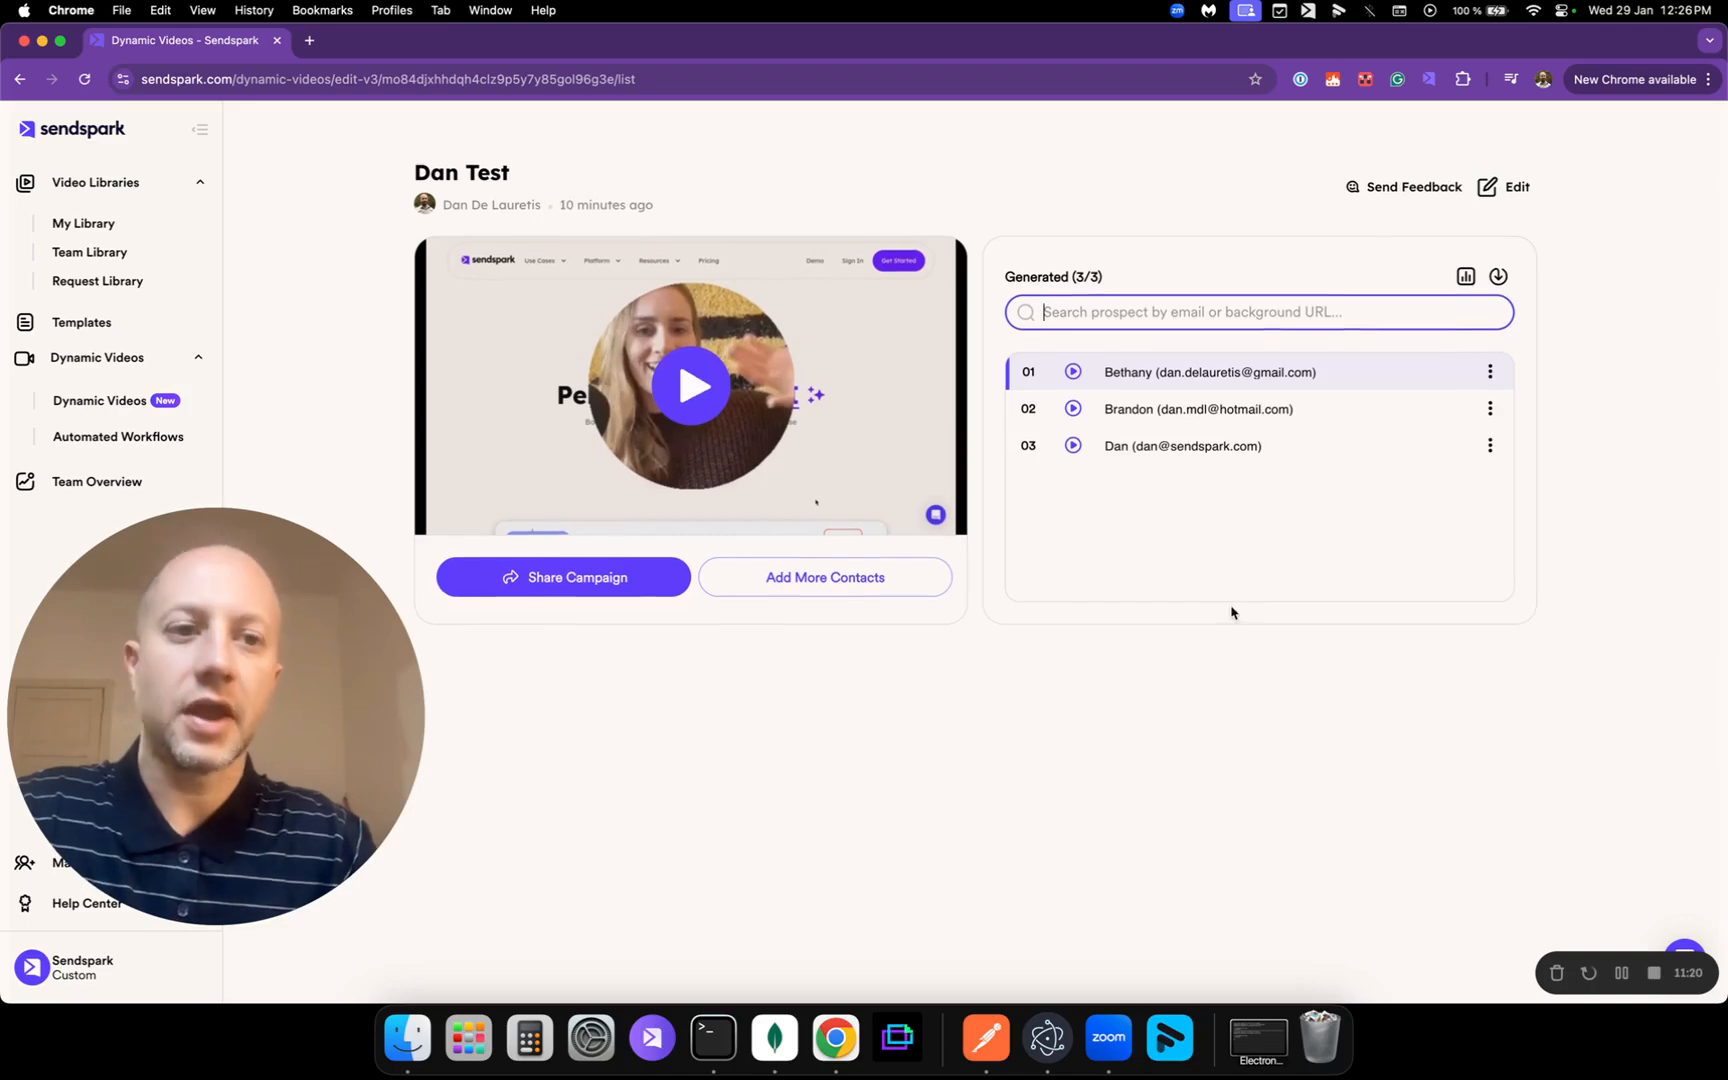
{"action": "left_click", "coordinate": [1466, 277]}
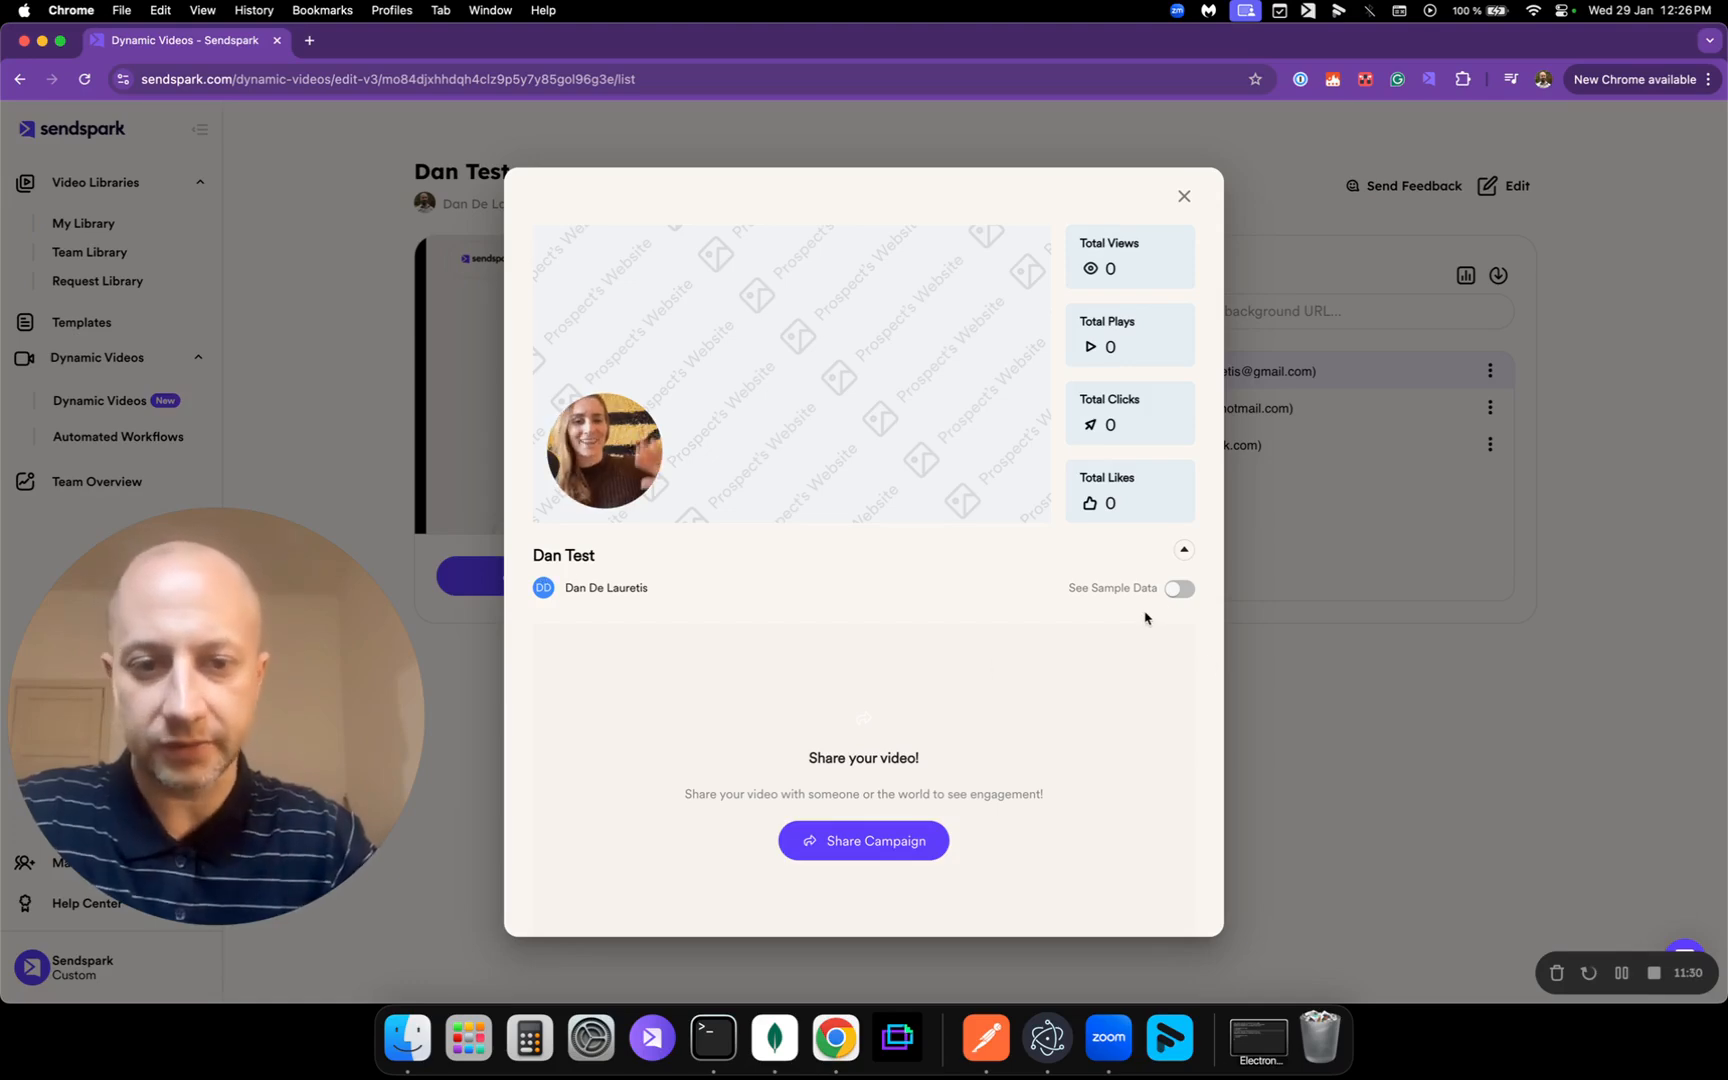
{"action": "left_click", "coordinate": [1179, 588]}
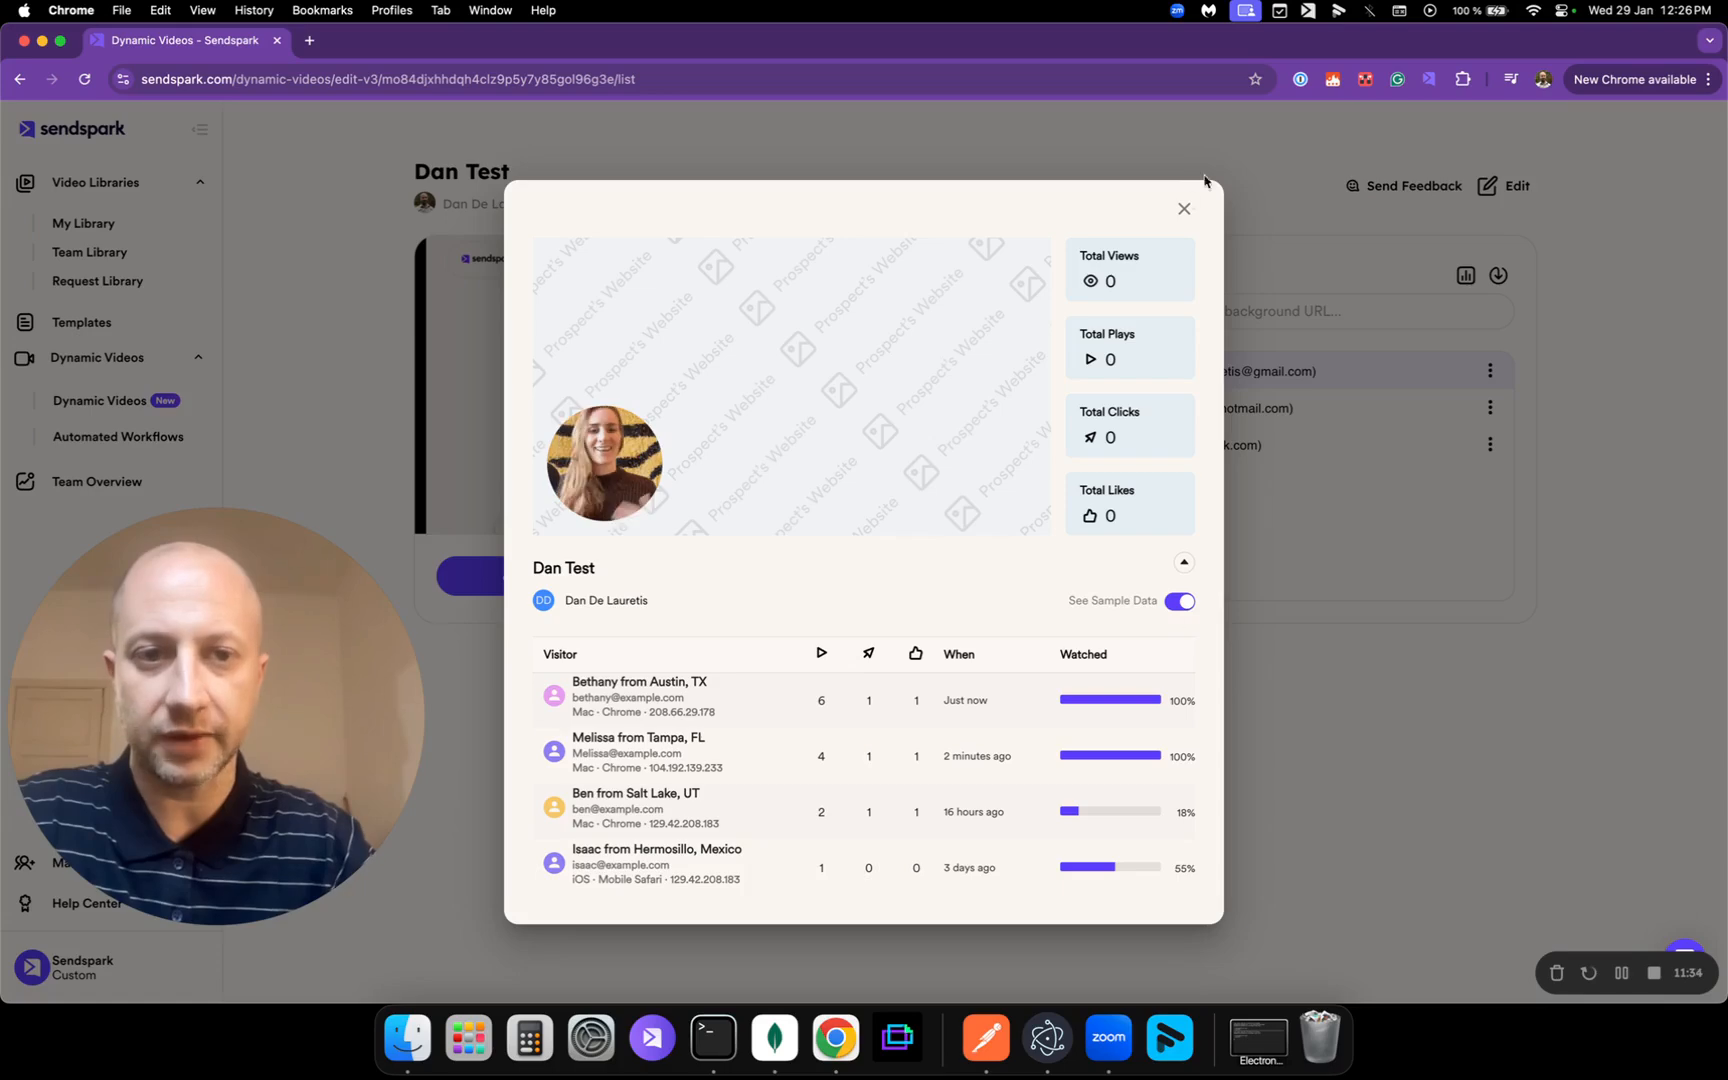
{"action": "left_click", "coordinate": [1184, 208]}
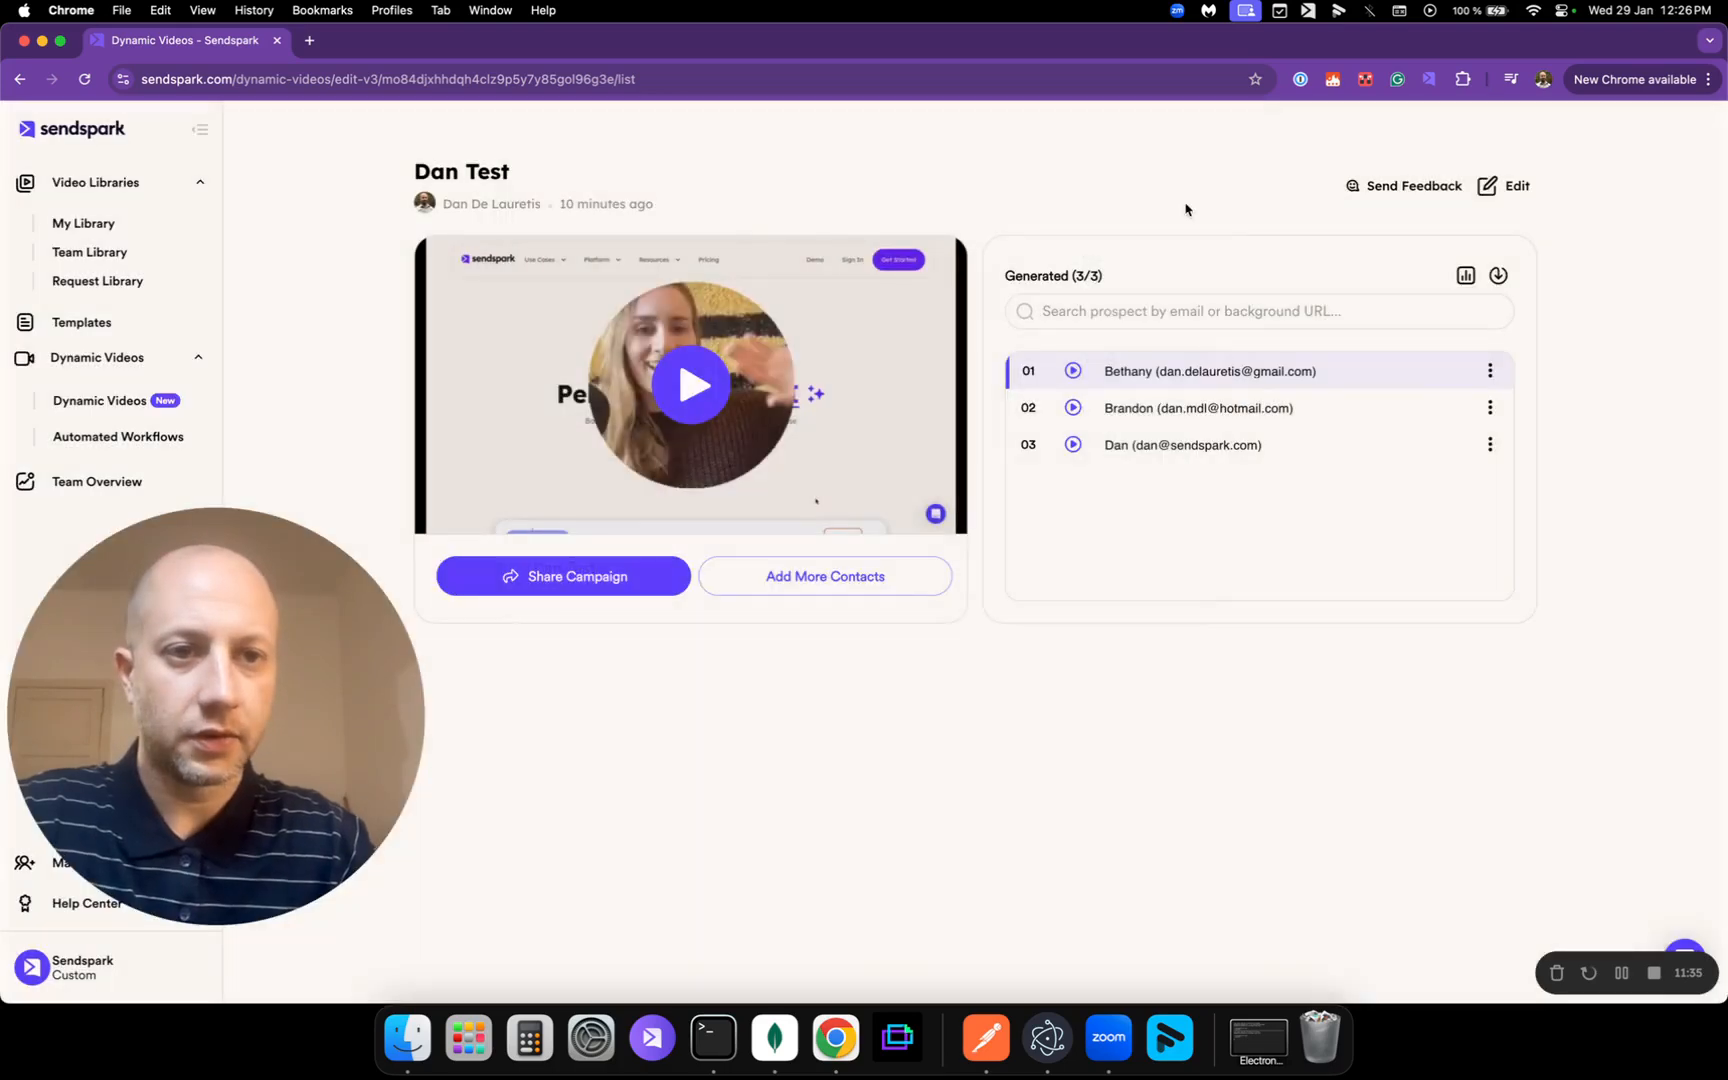
Step: Reopen the campaign editor and show its Rename, Lip Sync Version and Delete options
{"action": "left_click", "coordinate": [1514, 188]}
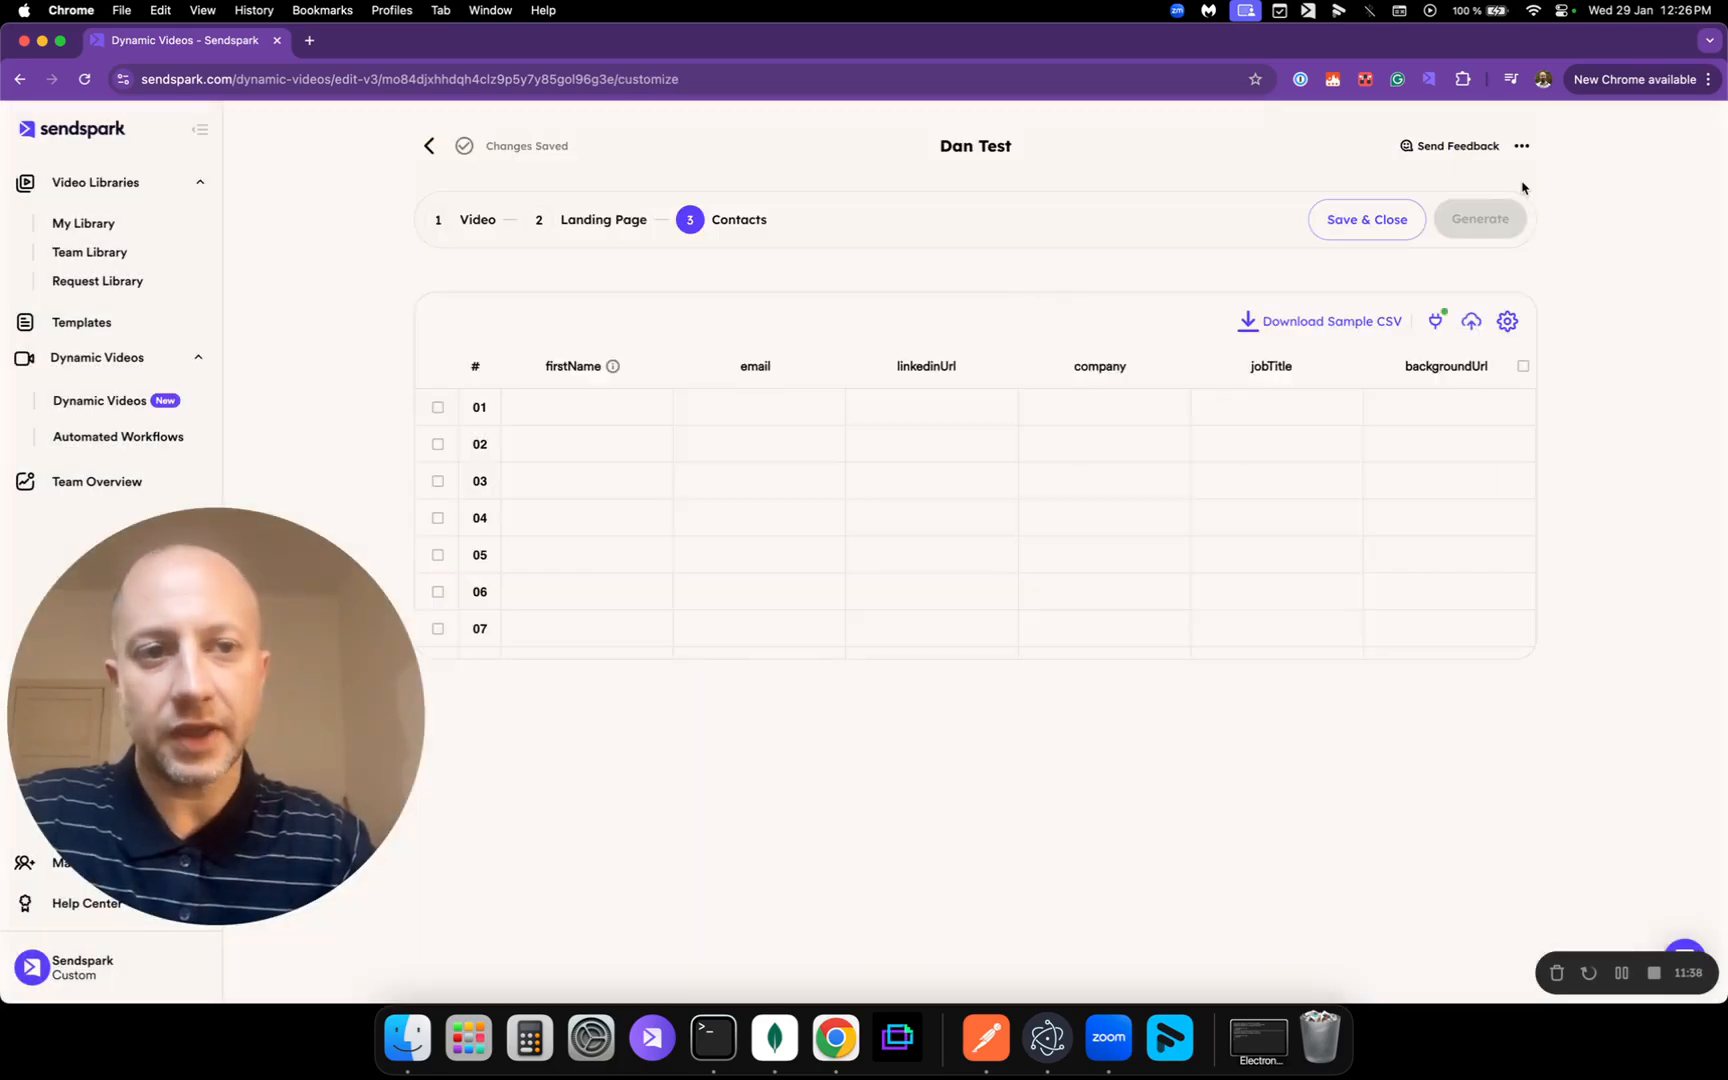
{"action": "left_click", "coordinate": [1521, 147]}
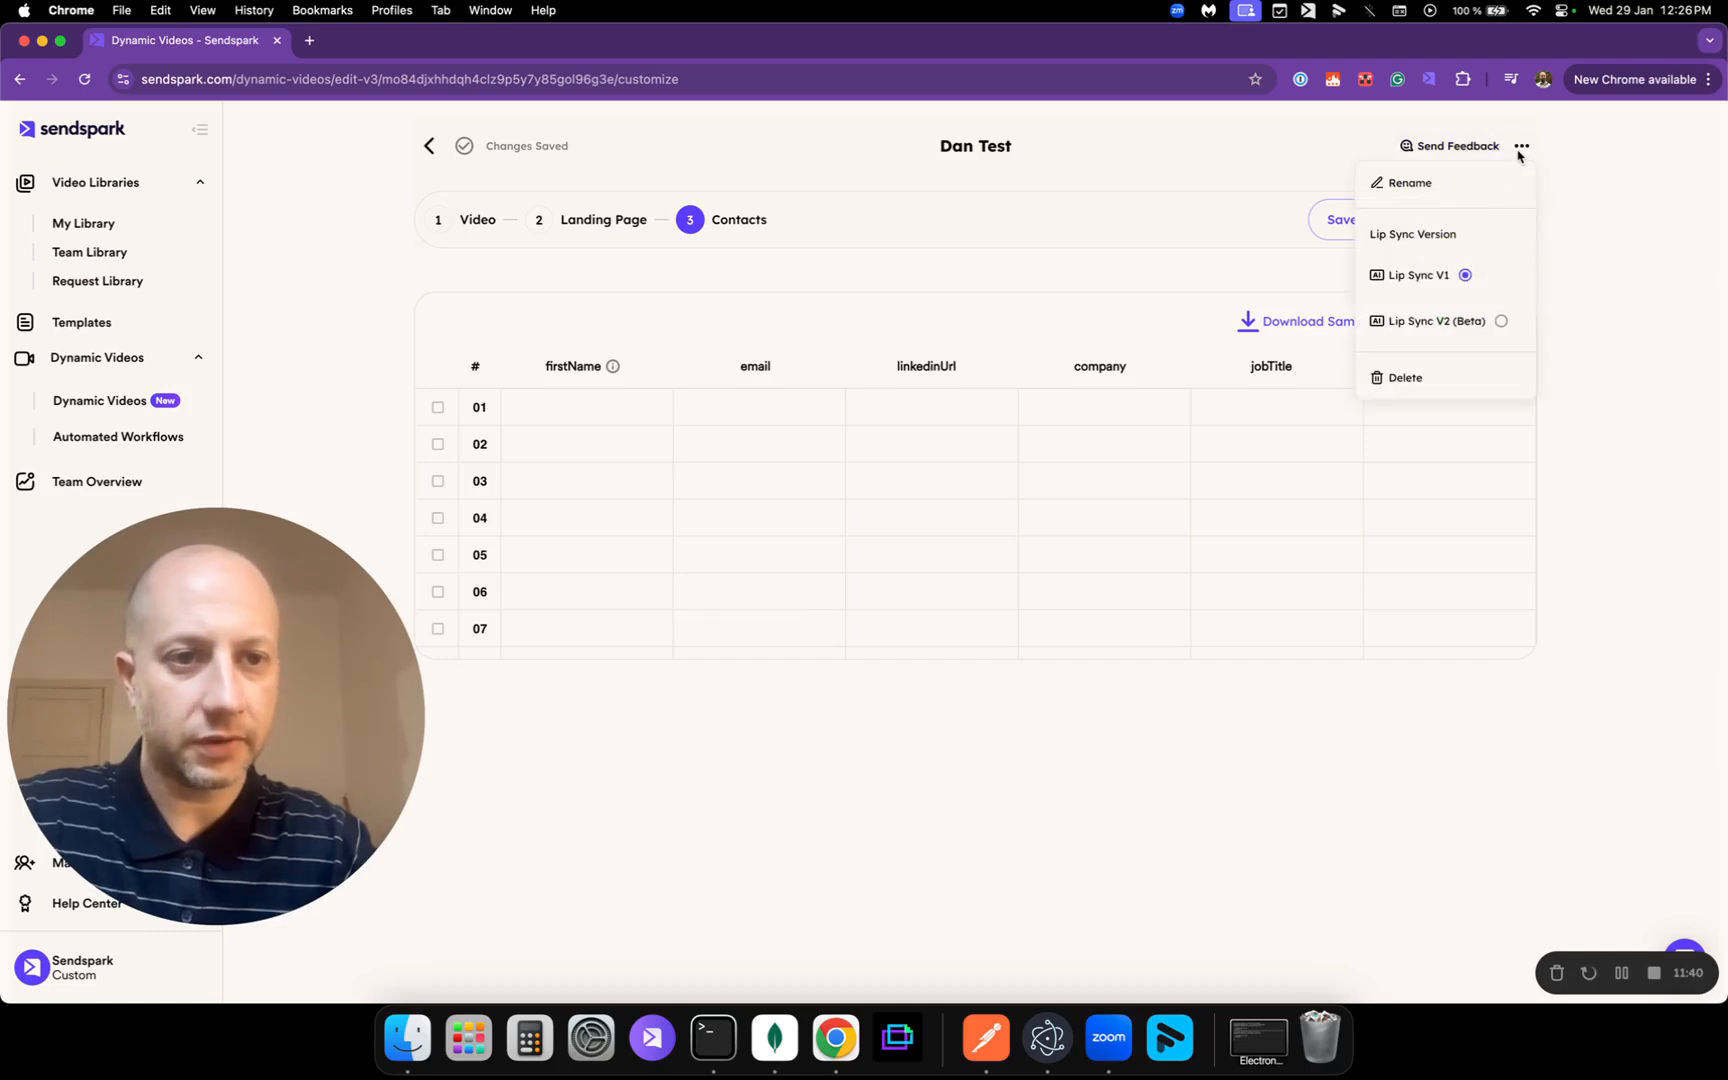